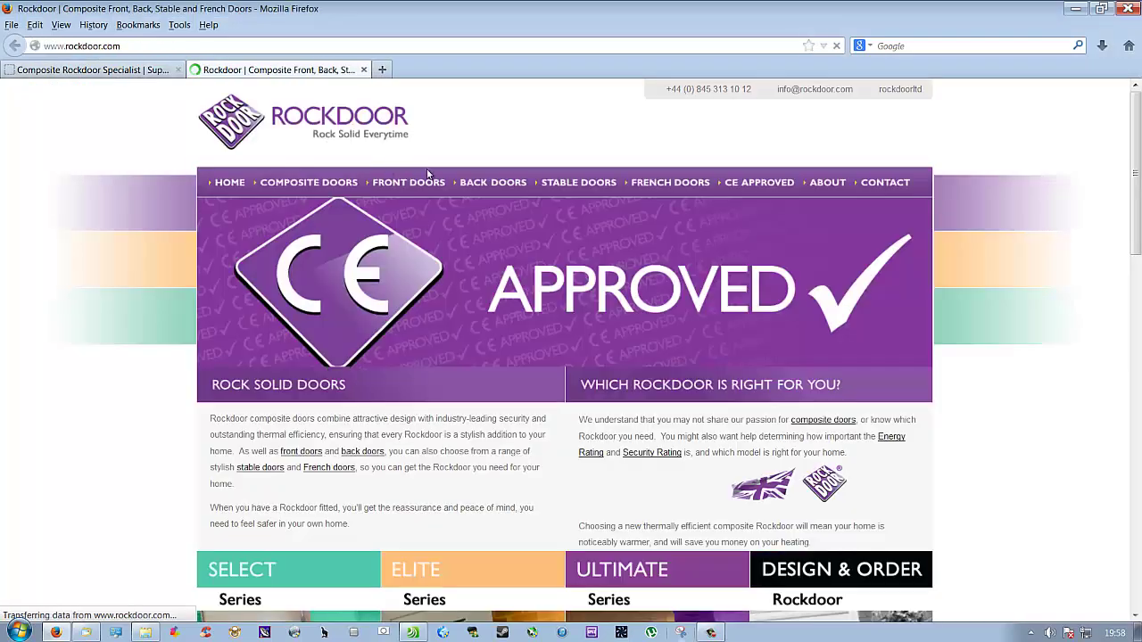
# Open the homeowners' door design tool from the Design & Order section of the Rockdoor home page
pyautogui.moveTo(1133, 213); pyautogui.dragTo(1119, 321)
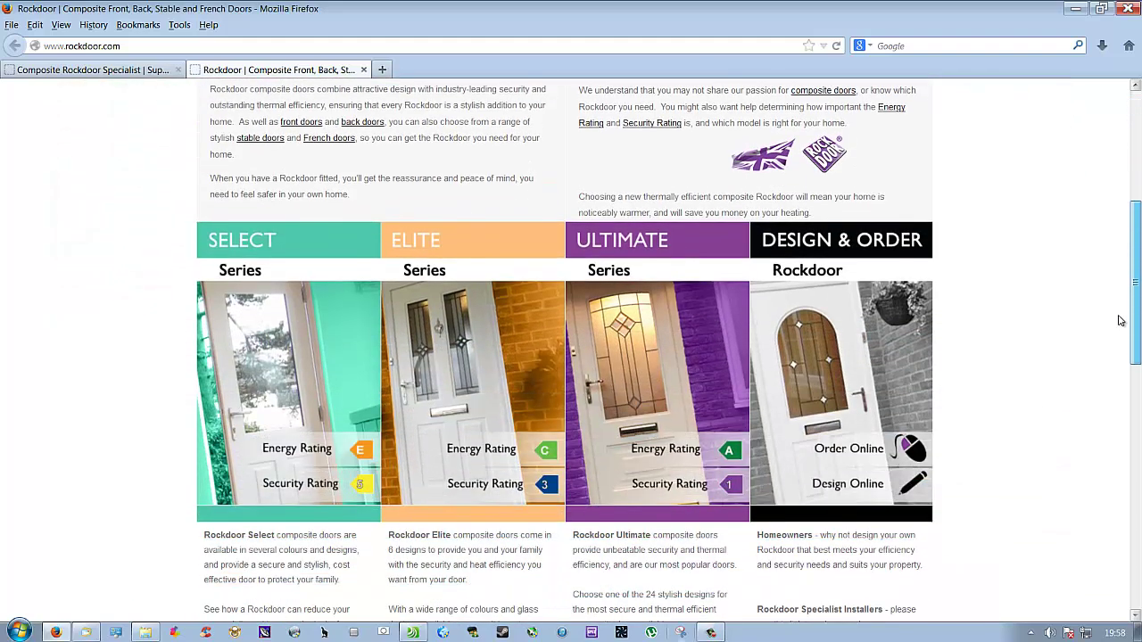
pyautogui.click(825, 360)
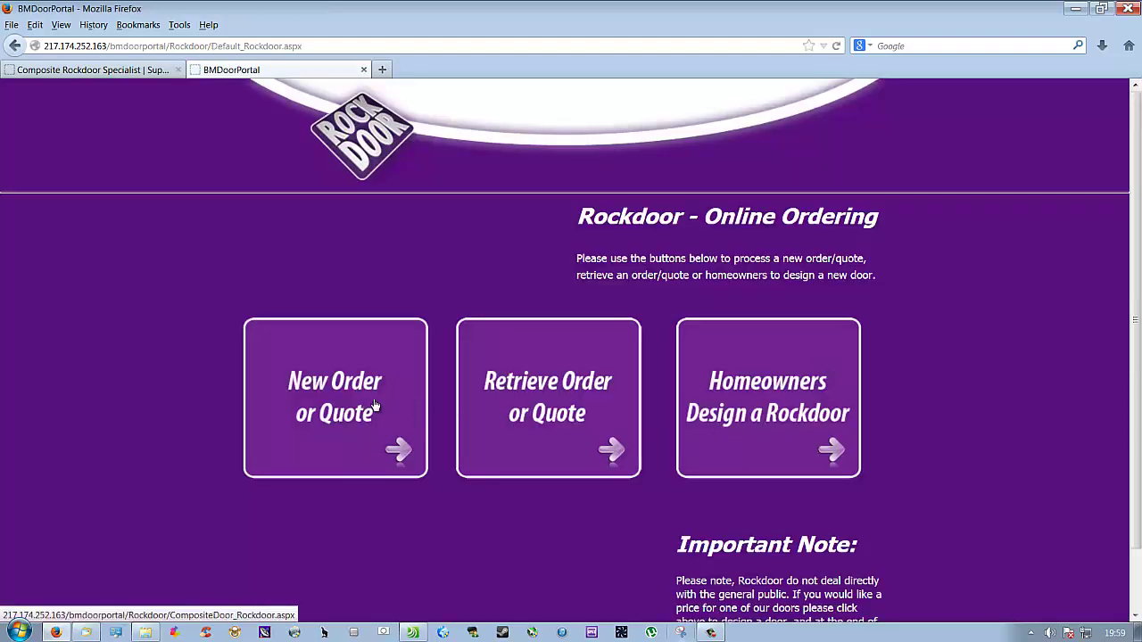
pyautogui.click(765, 417)
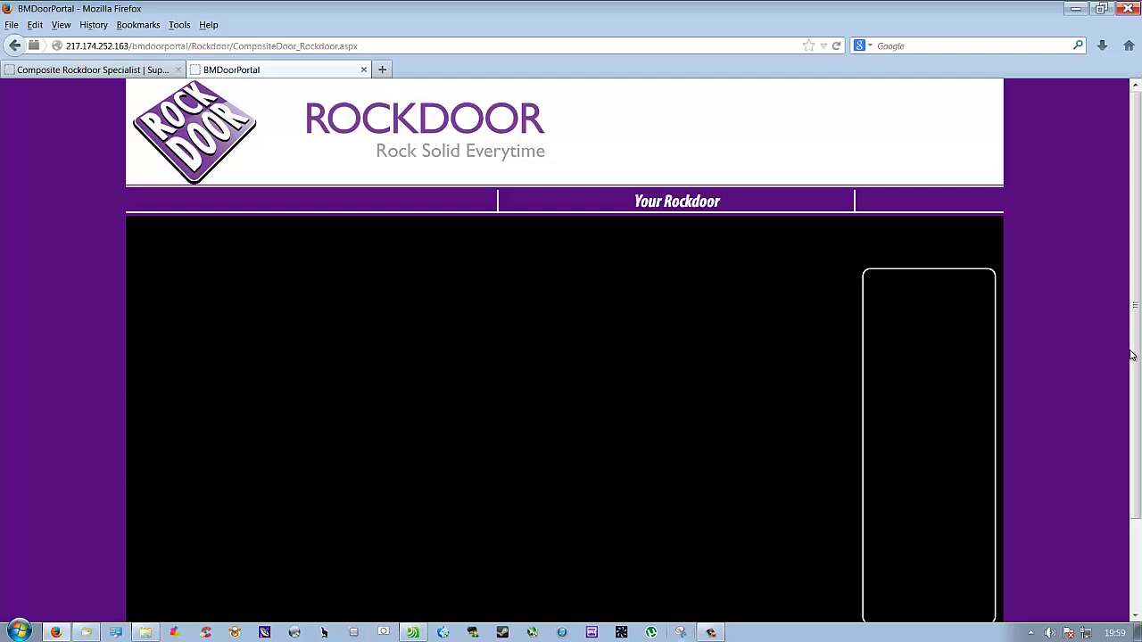
pyautogui.moveTo(1137, 330); pyautogui.dragTo(1139, 357)
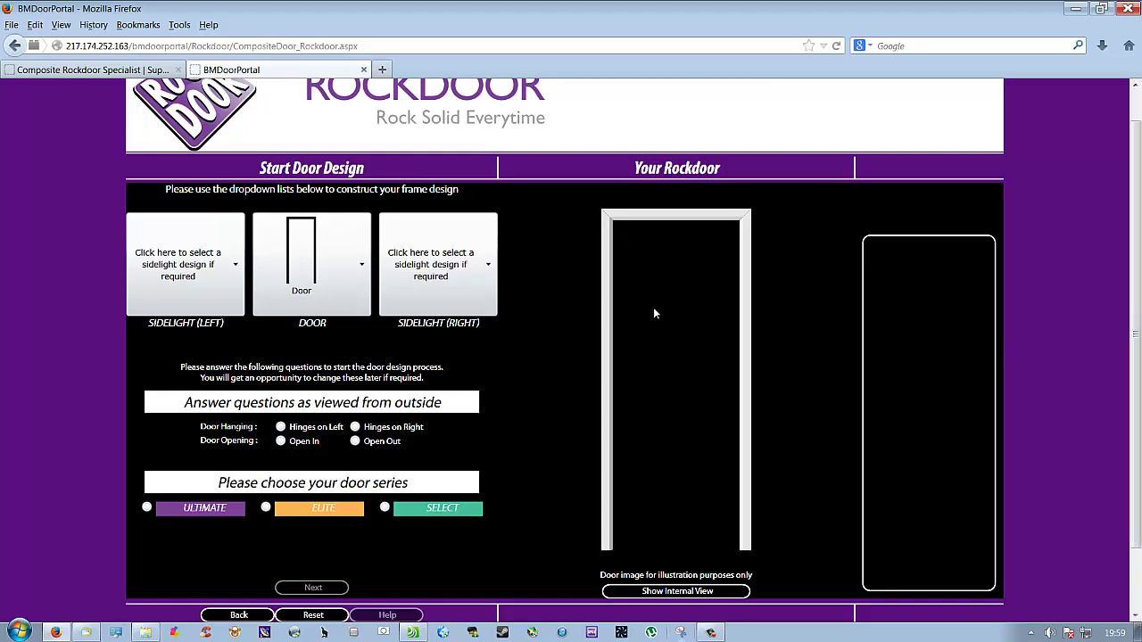
# Try the Door with fanlight frame design, then return the frame to the plain Door option
pyautogui.click(328, 304)
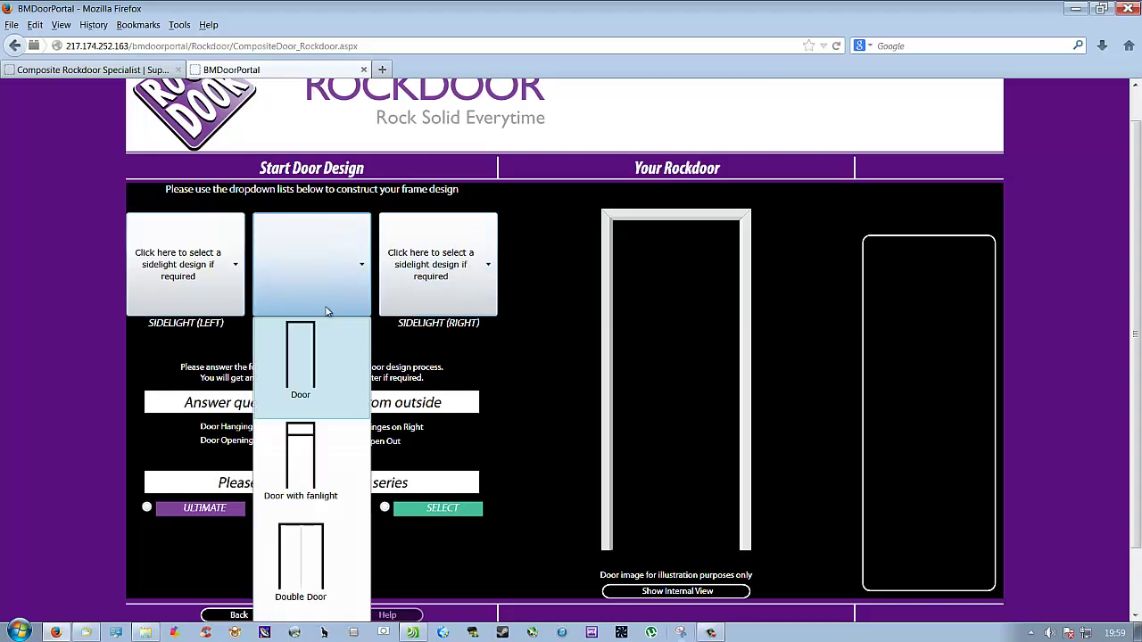
pyautogui.click(308, 444)
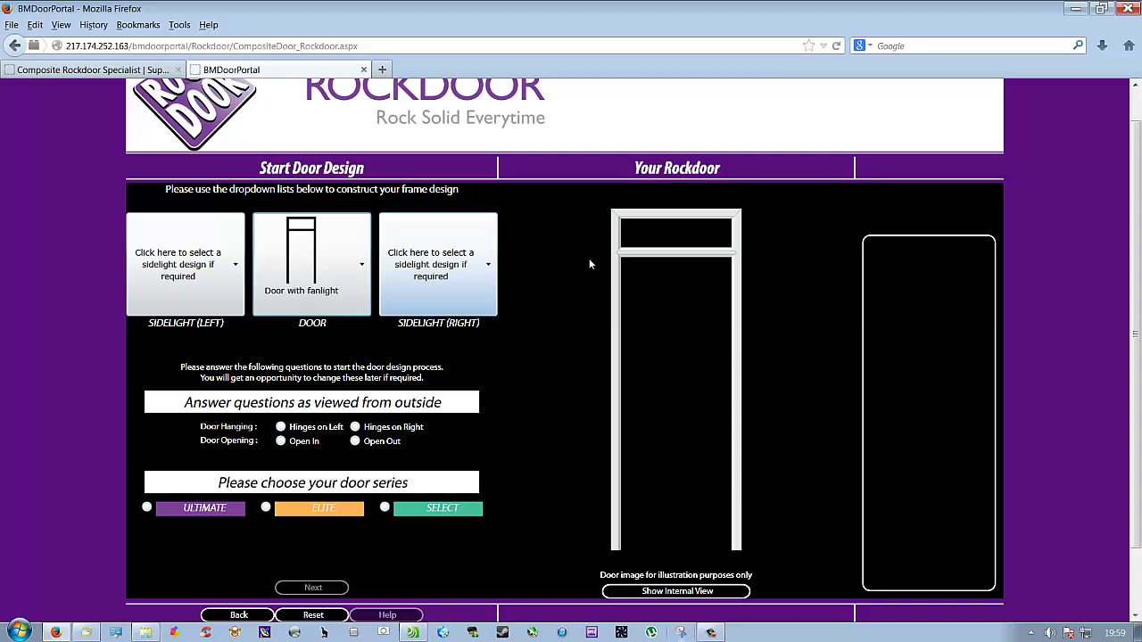
pyautogui.click(294, 281)
pyautogui.click(300, 384)
# Try a sidelight with midrail and a full sidelight on the door's left side, then remove the left sidelight
pyautogui.click(224, 298)
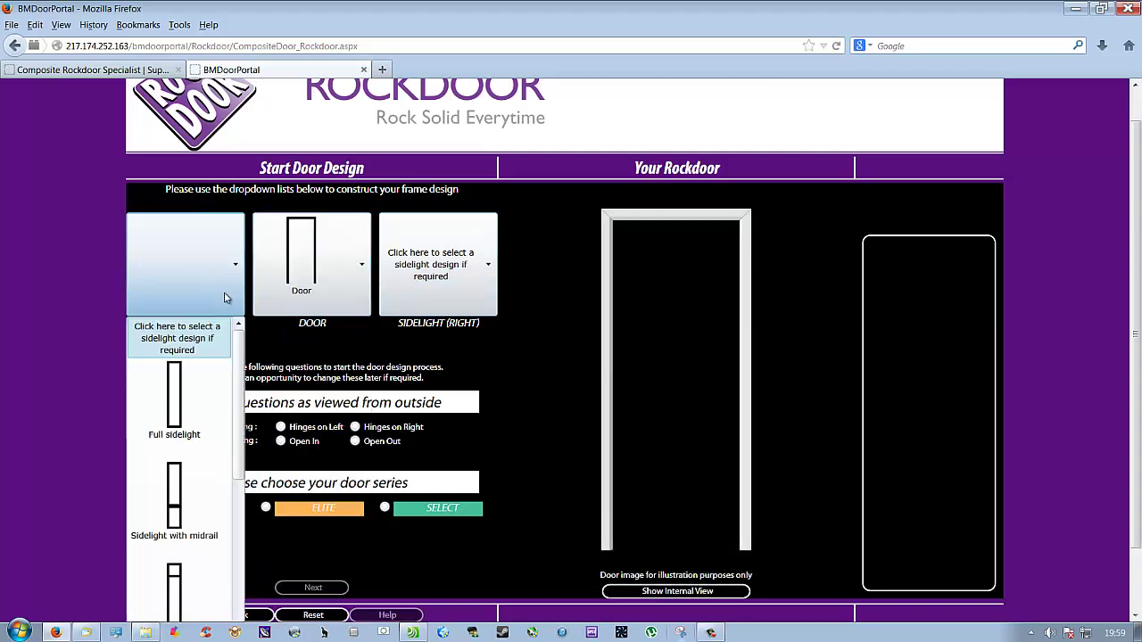
pyautogui.click(178, 504)
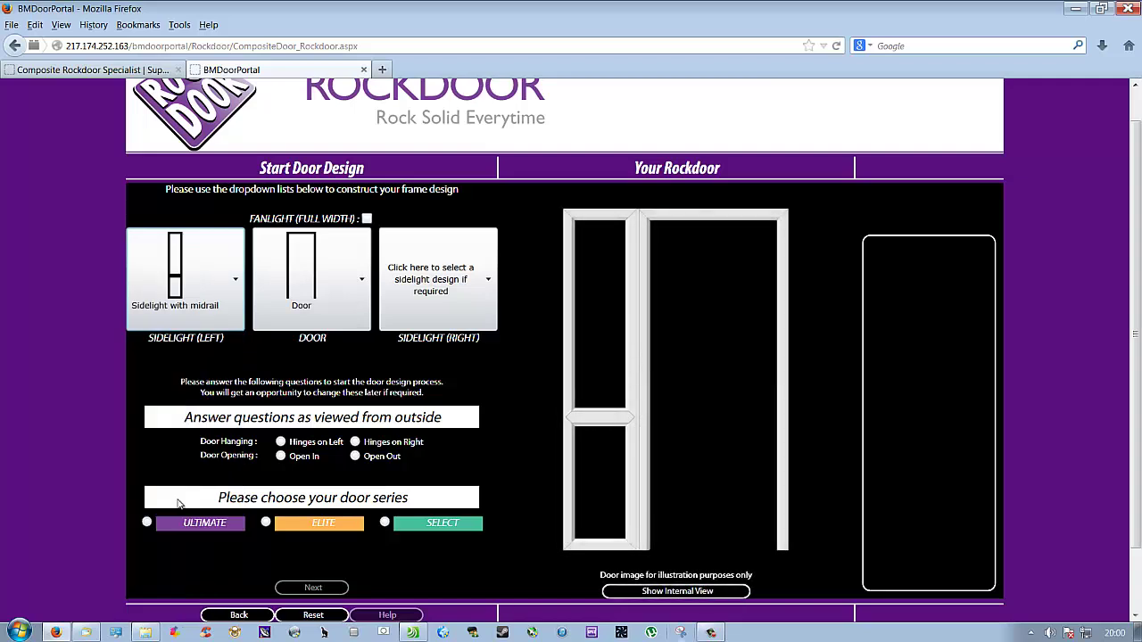
pyautogui.click(214, 277)
pyautogui.click(189, 400)
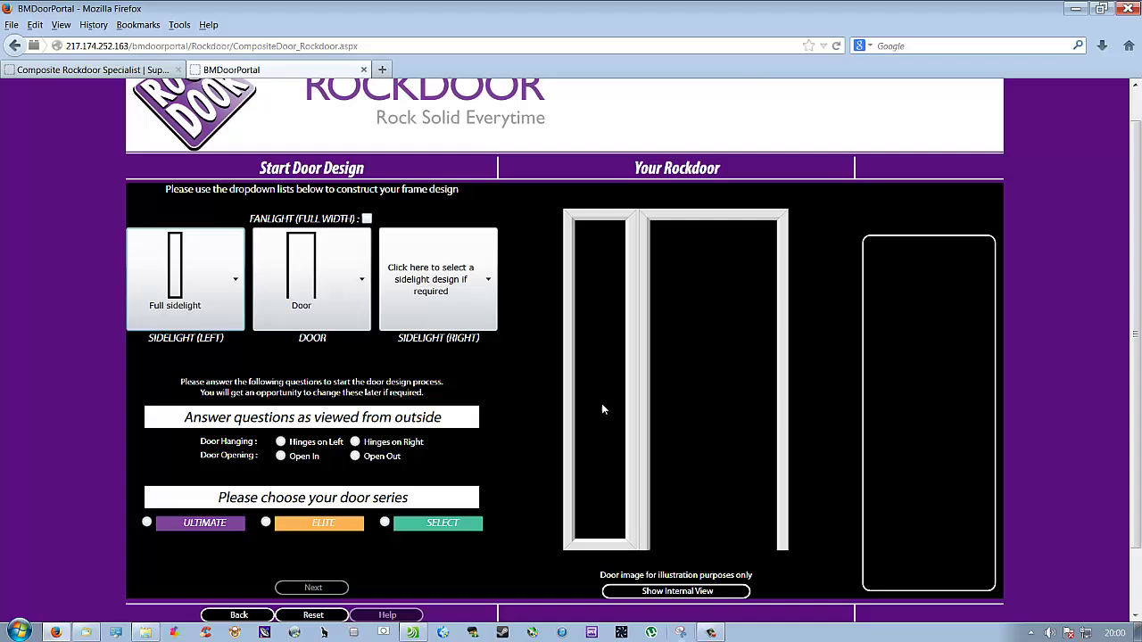
pyautogui.click(177, 323)
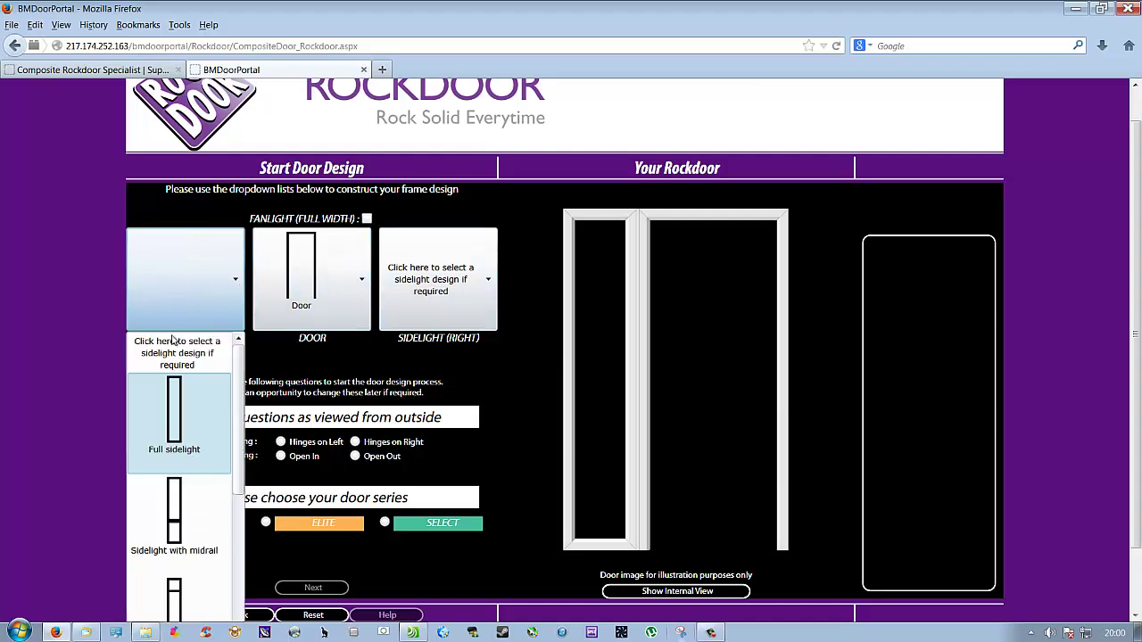
pyautogui.click(172, 341)
# Try a full sidelight and a flag frame on the door's right side, then remove the right sidelight
pyautogui.click(437, 299)
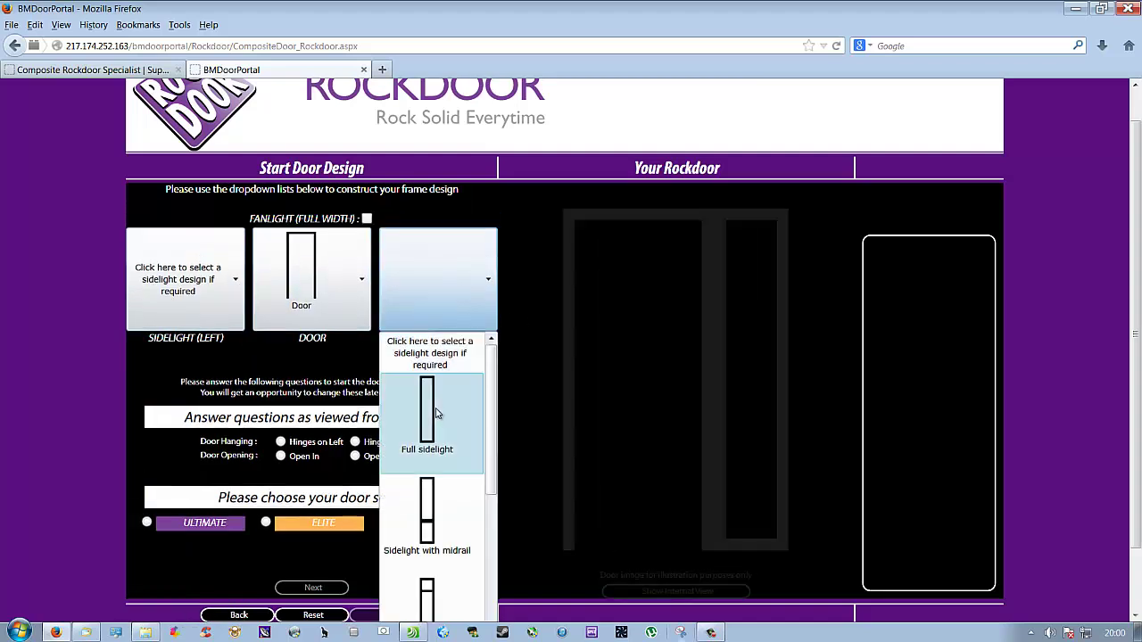
pyautogui.click(438, 413)
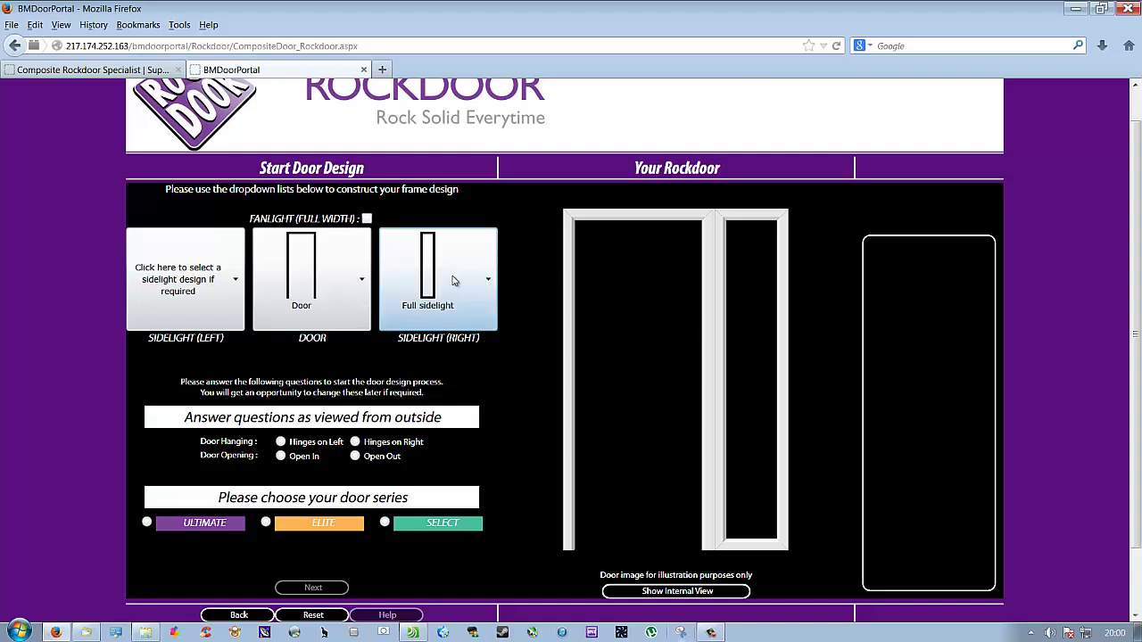
pyautogui.click(484, 285)
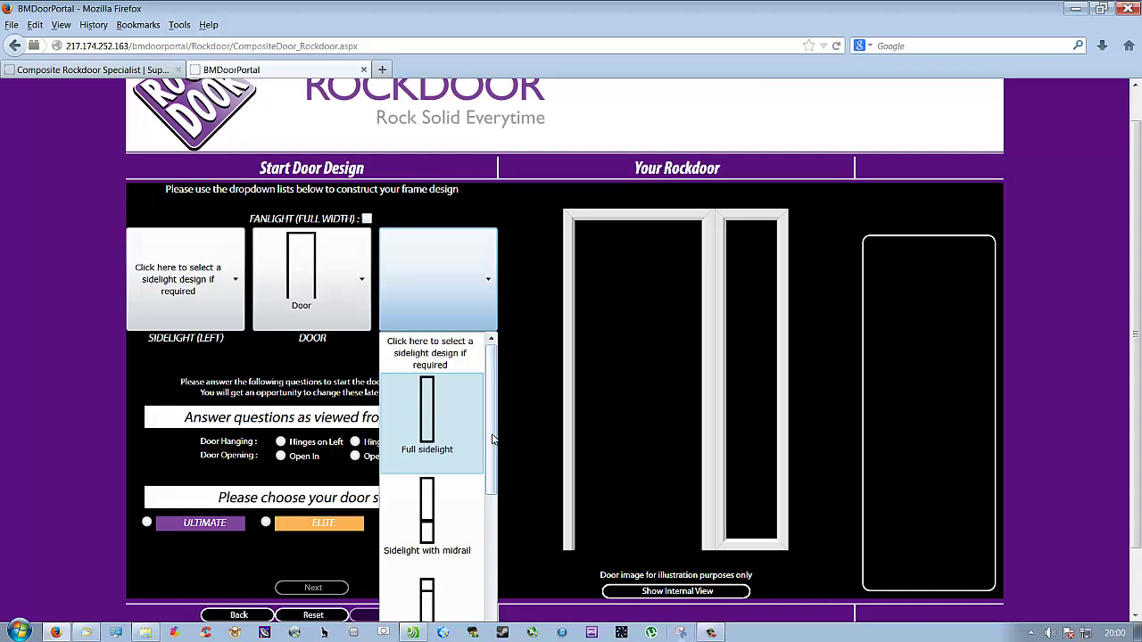
pyautogui.scroll(-5, 486, 446)
pyautogui.click(450, 547)
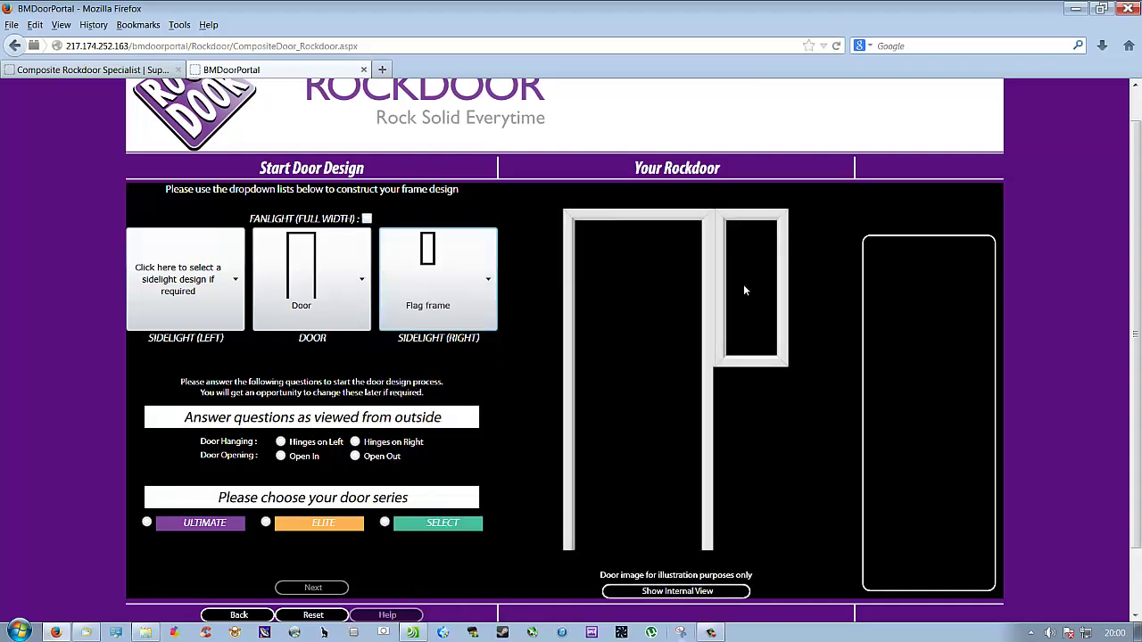
pyautogui.click(490, 287)
pyautogui.moveTo(494, 521); pyautogui.dragTo(511, 358)
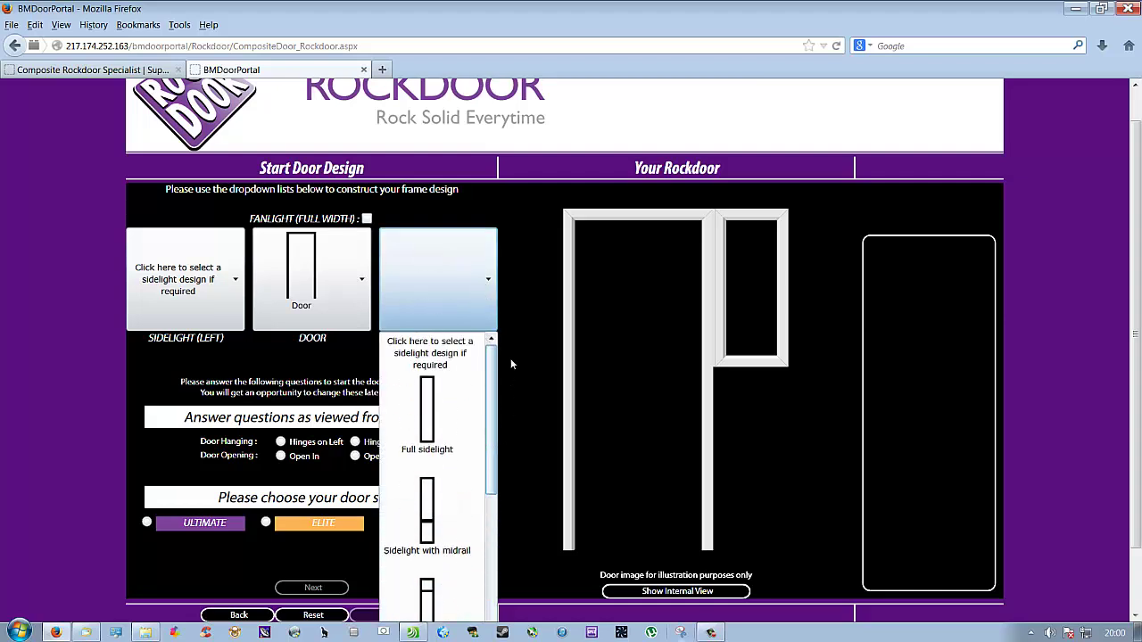
pyautogui.click(434, 355)
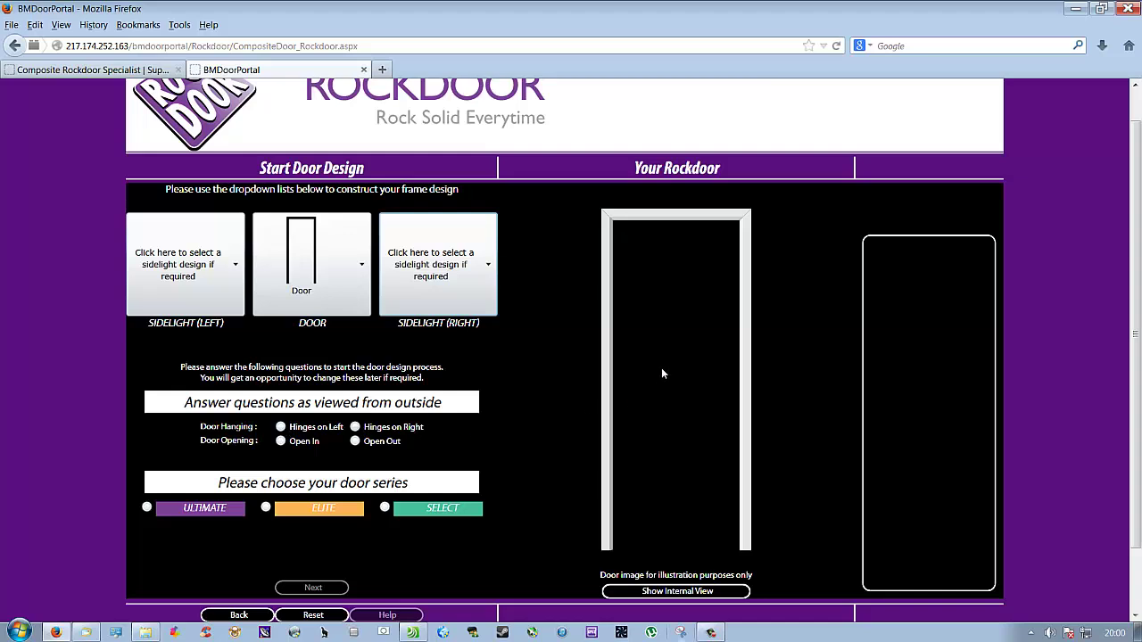
# Set the door to Hinges on Left and Open In with the Ultimate series, and continue to the dimensions
pyautogui.click(281, 428)
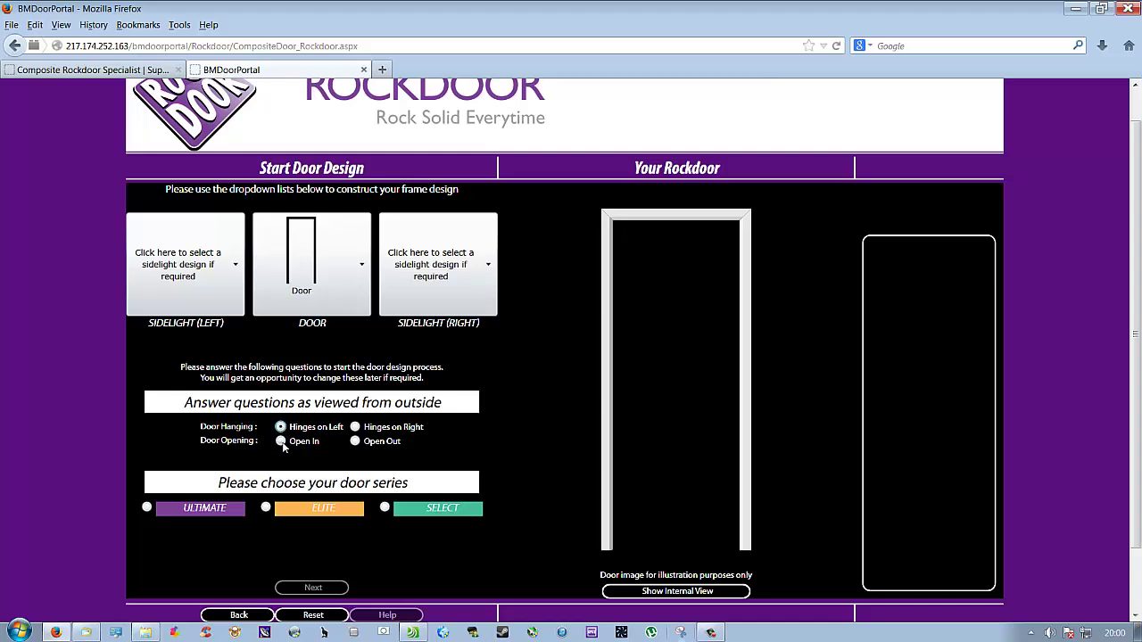
pyautogui.click(281, 441)
pyautogui.click(147, 508)
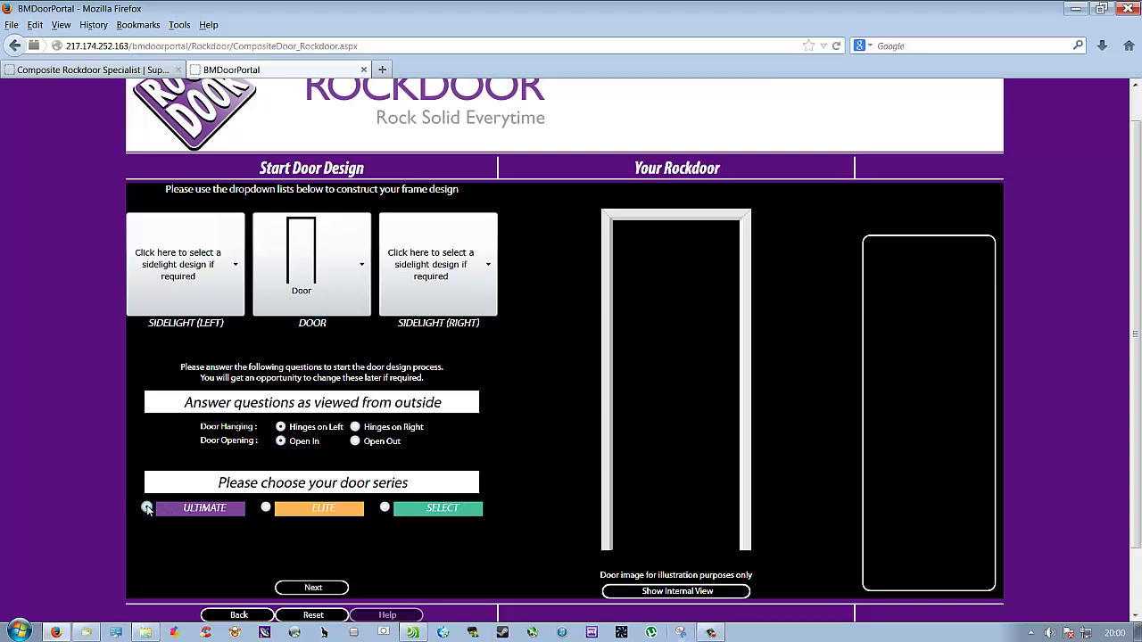
pyautogui.click(300, 591)
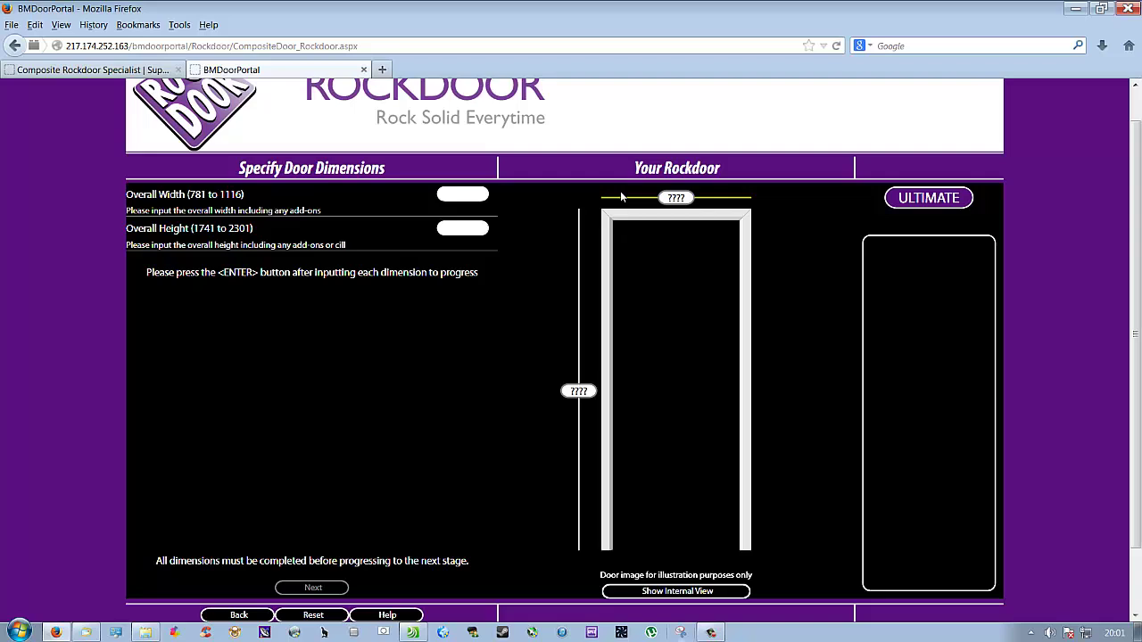
# Specify an overall width of 900 and an overall height of 2100, and continue to the door designs
pyautogui.click(675, 199)
pyautogui.write('900')
pyautogui.click(447, 235)
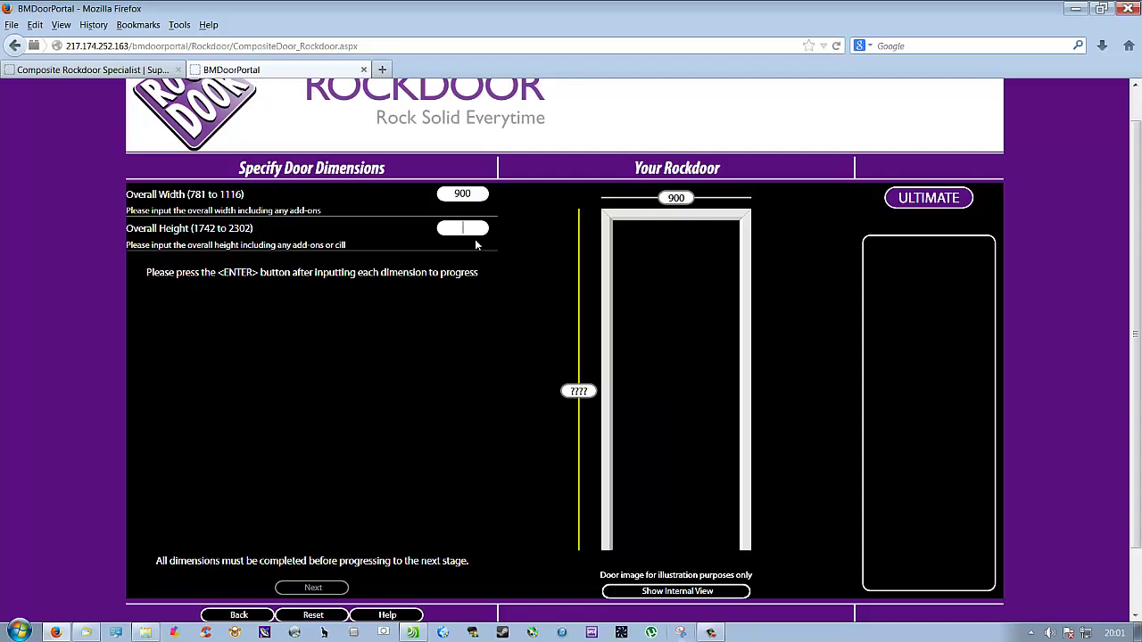
pyautogui.write('2100')
pyautogui.press('Return')
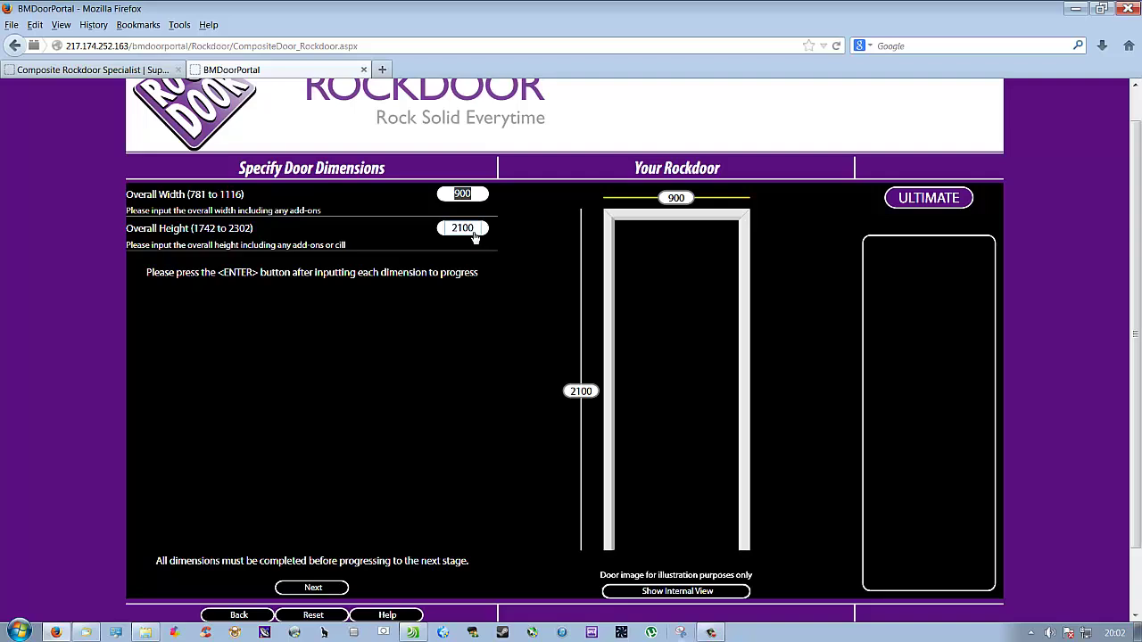
pyautogui.click(312, 588)
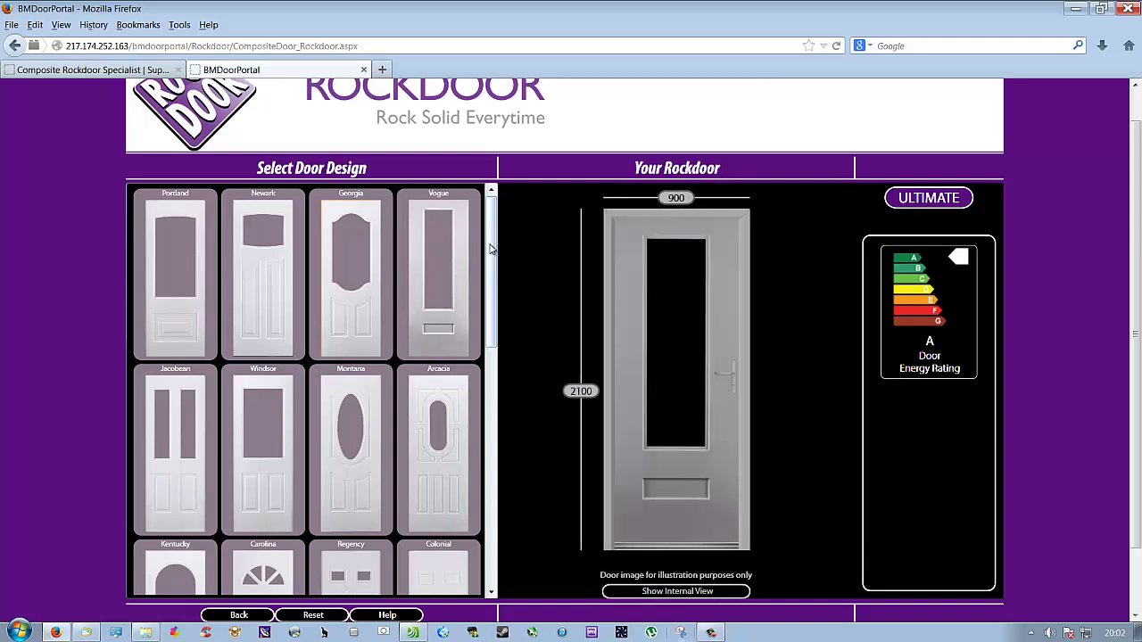
# Browse the available door designs and select Jacobean
pyautogui.moveTo(490, 249); pyautogui.dragTo(492, 419)
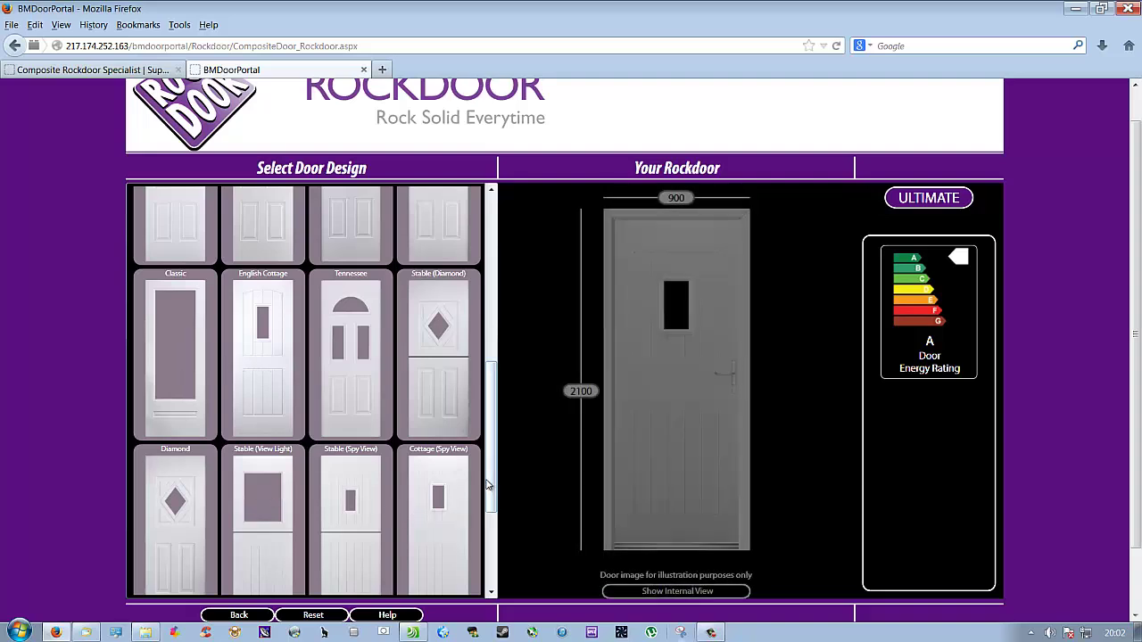
pyautogui.moveTo(488, 485); pyautogui.dragTo(490, 308)
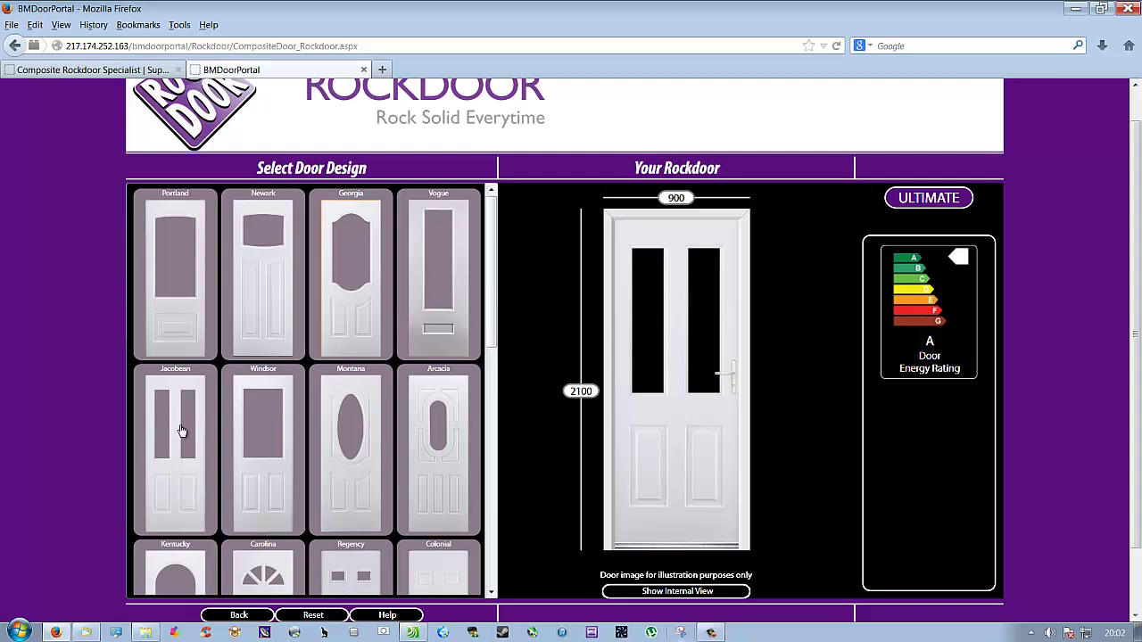
pyautogui.click(182, 431)
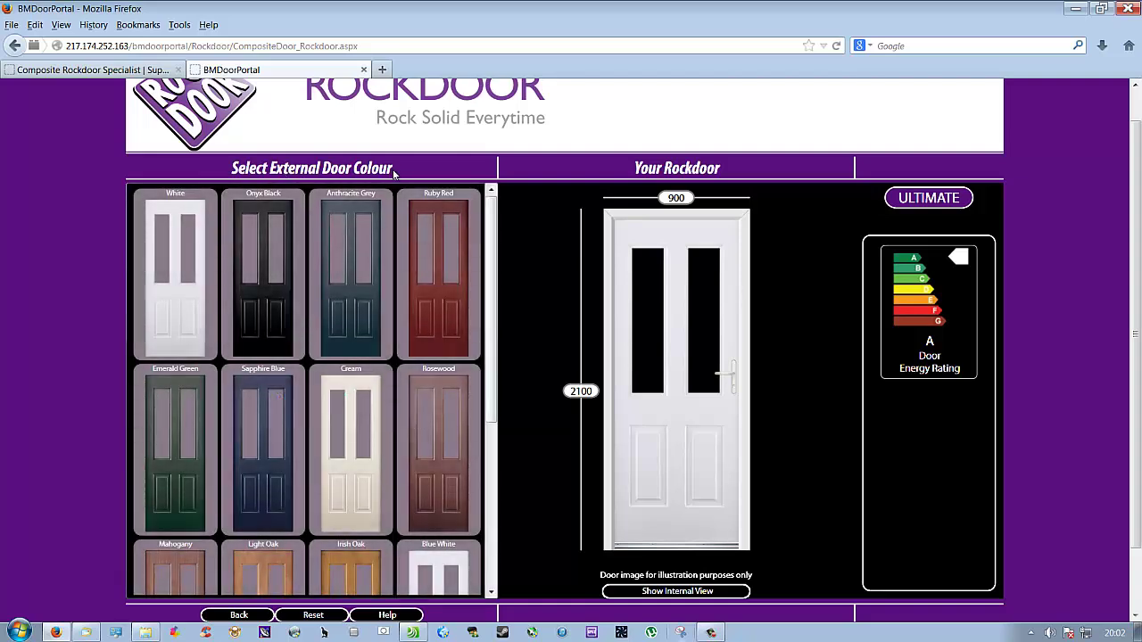
# Preview external door colours including Onyx Black, Ruby Red, White, Emerald Green, Sapphire Blue and Rosewood
pyautogui.click(286, 248)
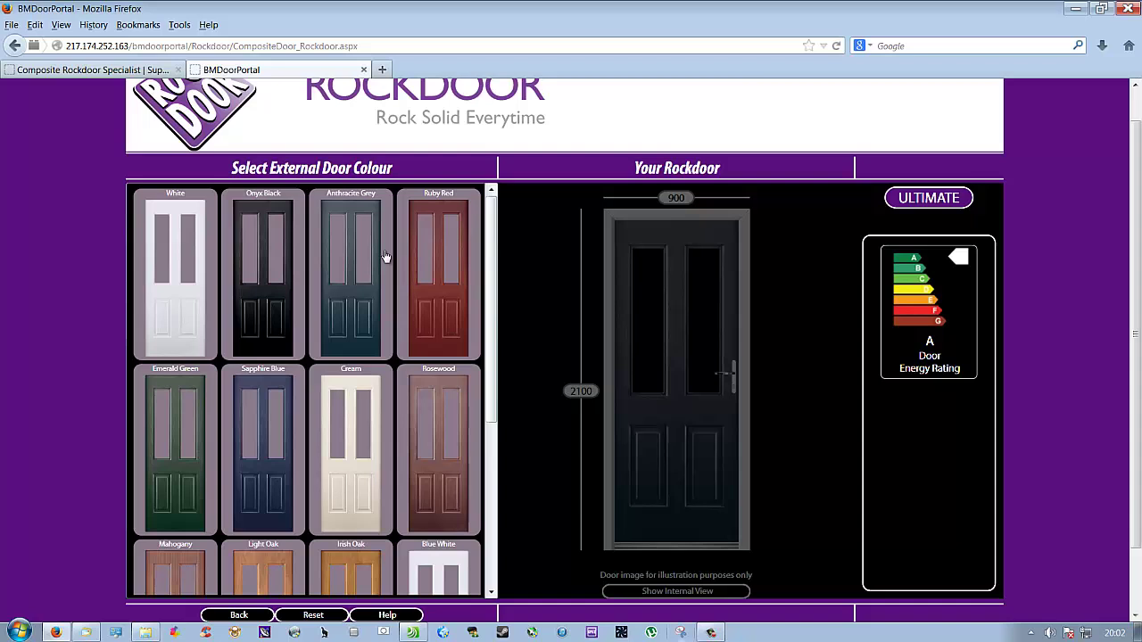
pyautogui.click(428, 255)
pyautogui.click(167, 255)
pyautogui.click(175, 451)
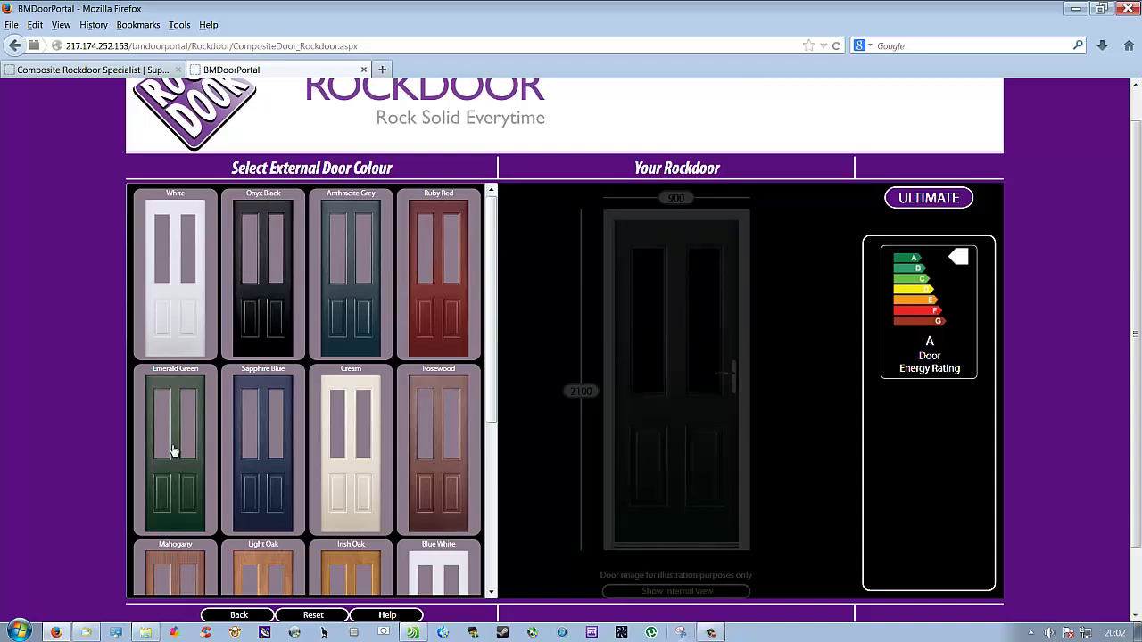
pyautogui.click(288, 438)
pyautogui.click(423, 439)
pyautogui.click(268, 421)
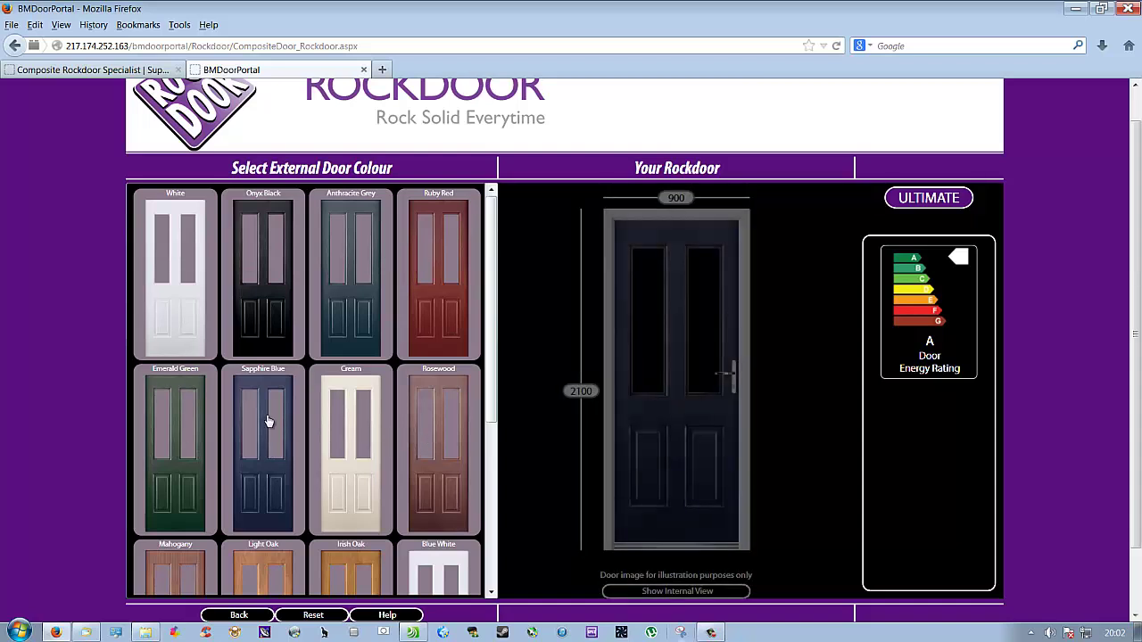
# Select Onyx Black as the external door colour and White as the internal door colour
pyautogui.click(276, 311)
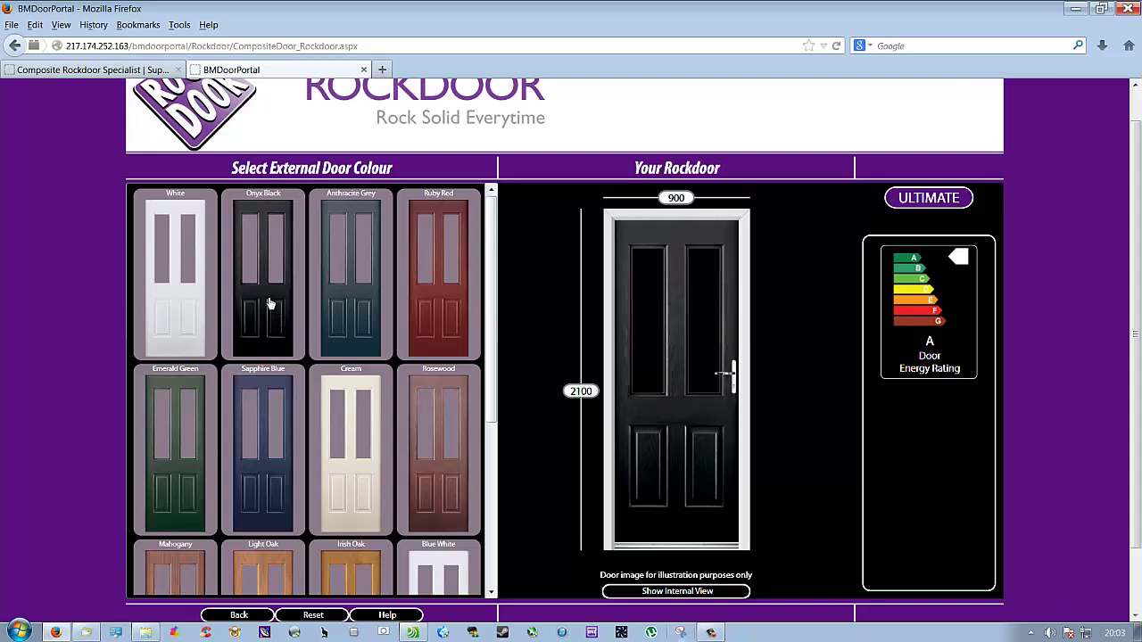
pyautogui.click(266, 301)
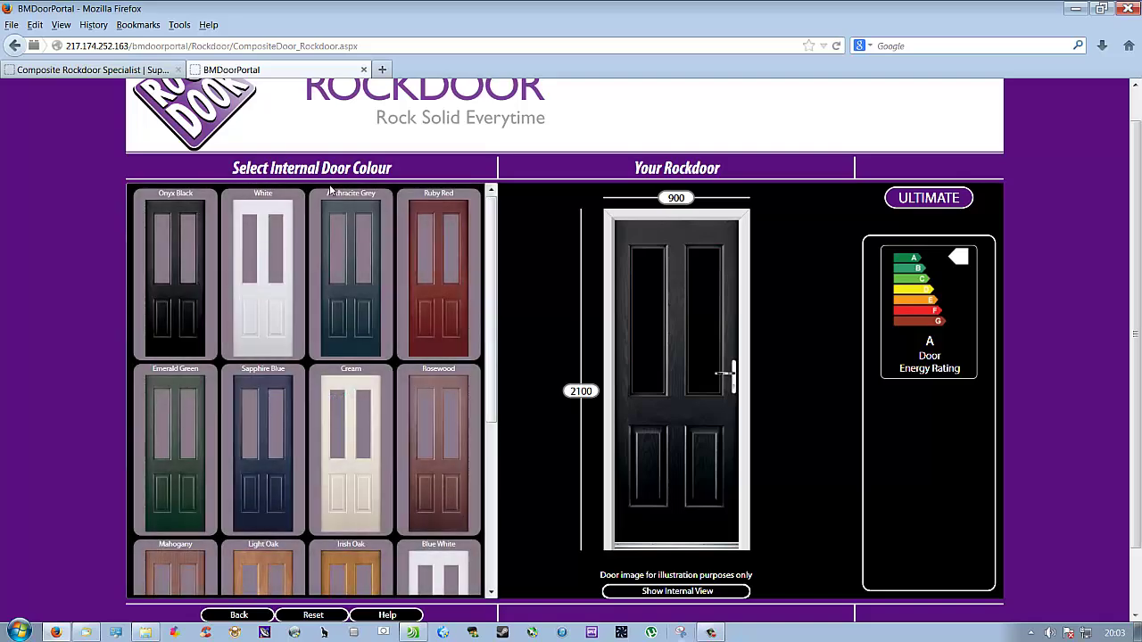
pyautogui.click(275, 287)
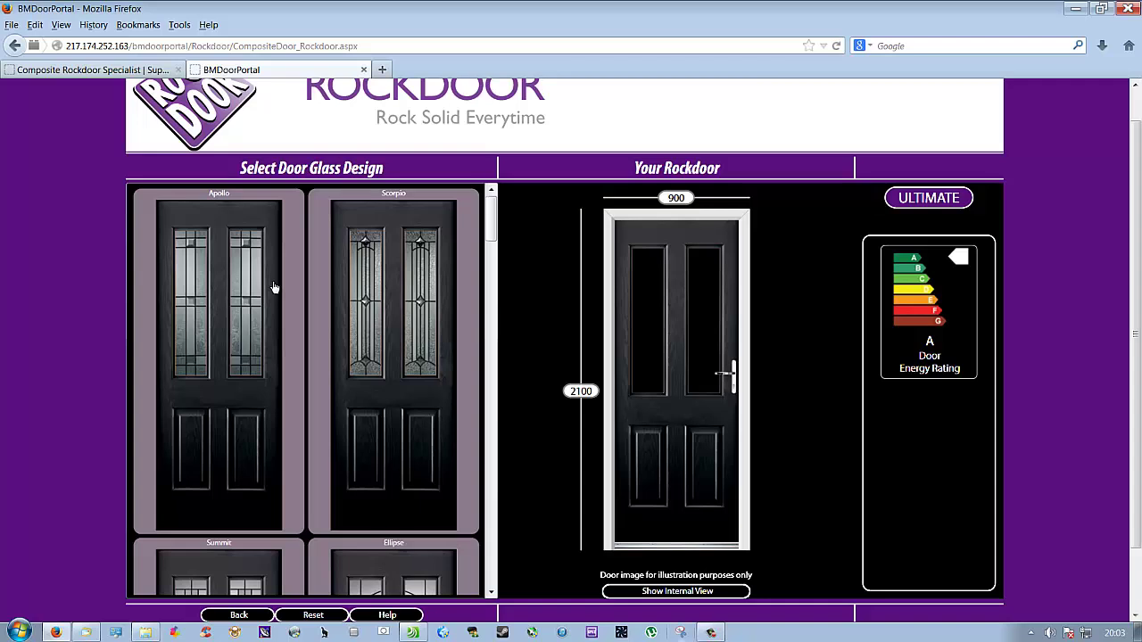
# Select the Apollo door glass design with Clear backing glass
pyautogui.click(272, 287)
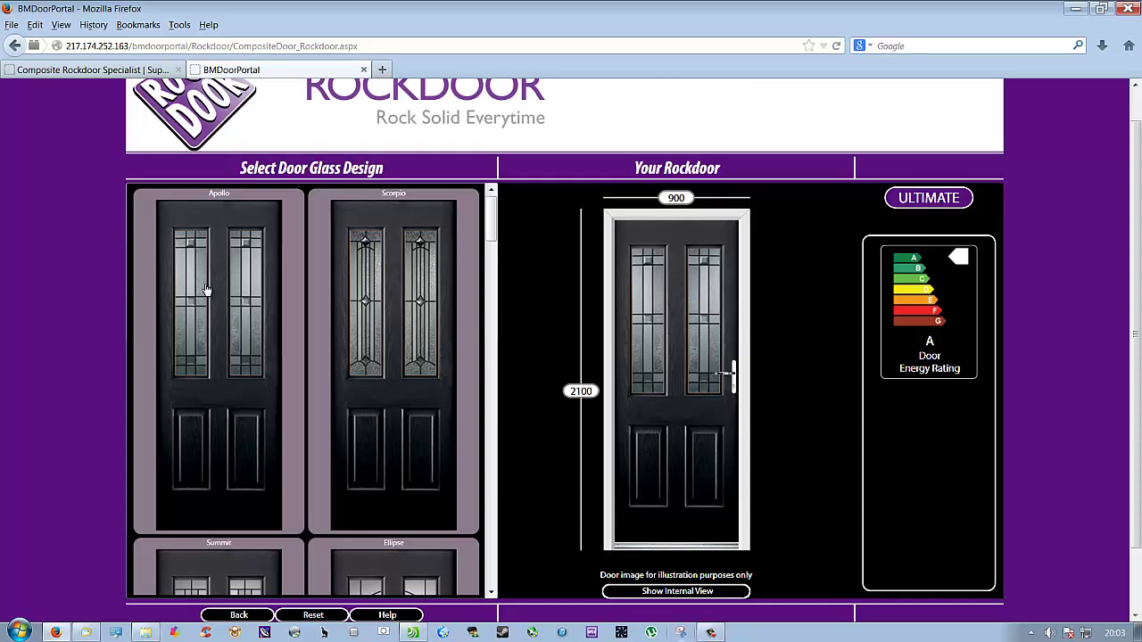
pyautogui.click(379, 266)
pyautogui.moveTo(488, 224); pyautogui.dragTo(525, 212)
pyautogui.click(258, 264)
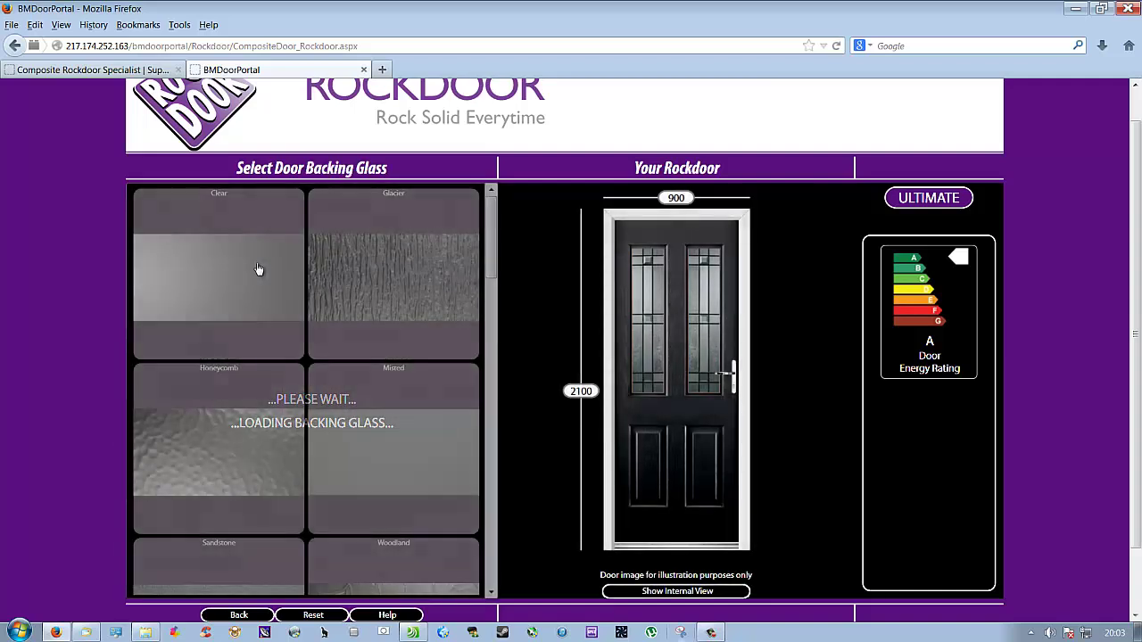
pyautogui.moveTo(490, 250); pyautogui.dragTo(499, 223)
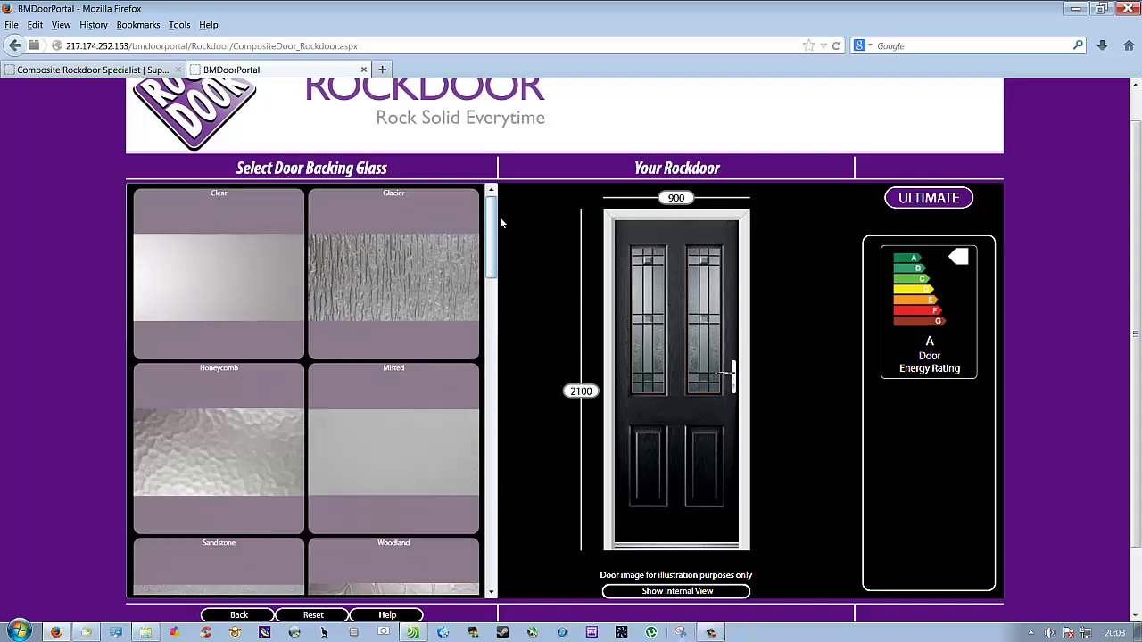
pyautogui.click(214, 263)
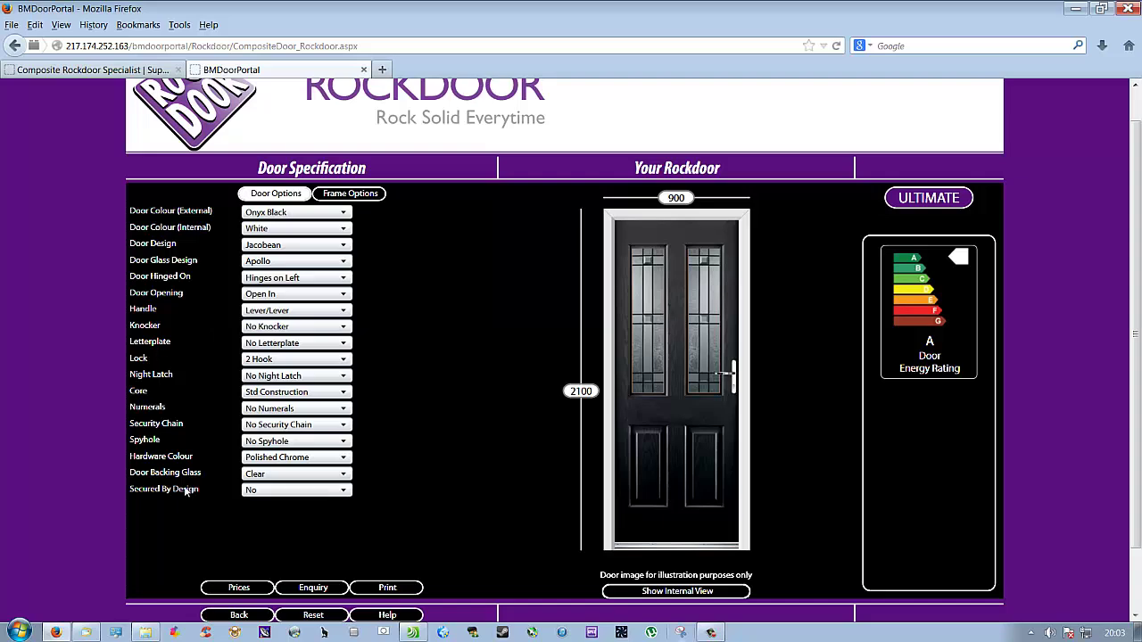
# Review the available handle styles and choose the Lever/Lever handle for the door
pyautogui.scroll(-2, 423, 300)
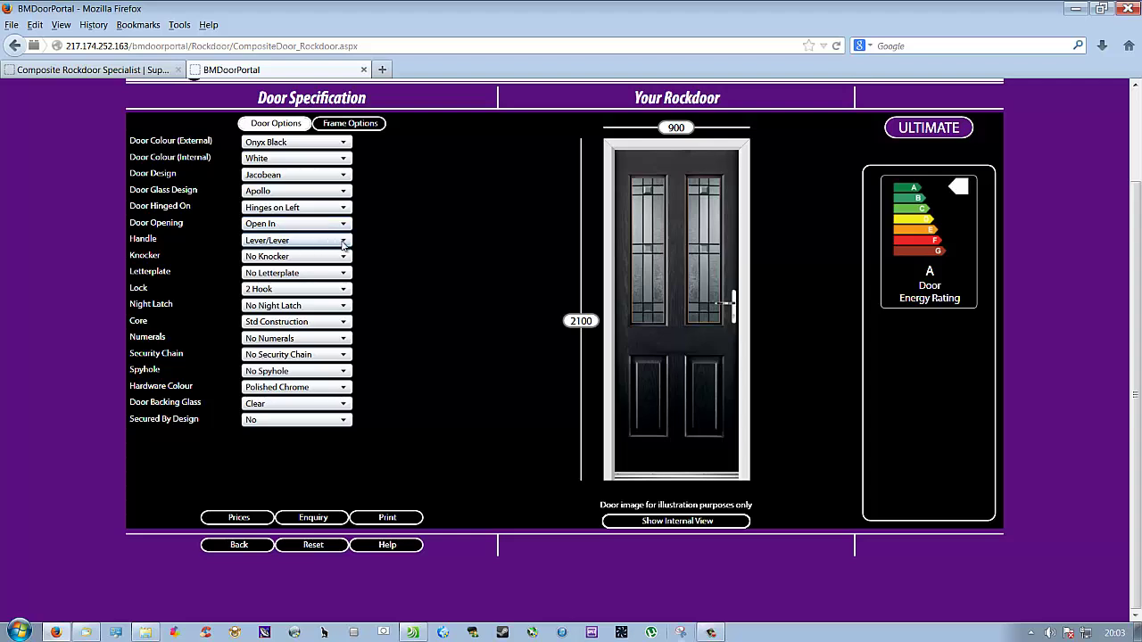
pyautogui.click(343, 243)
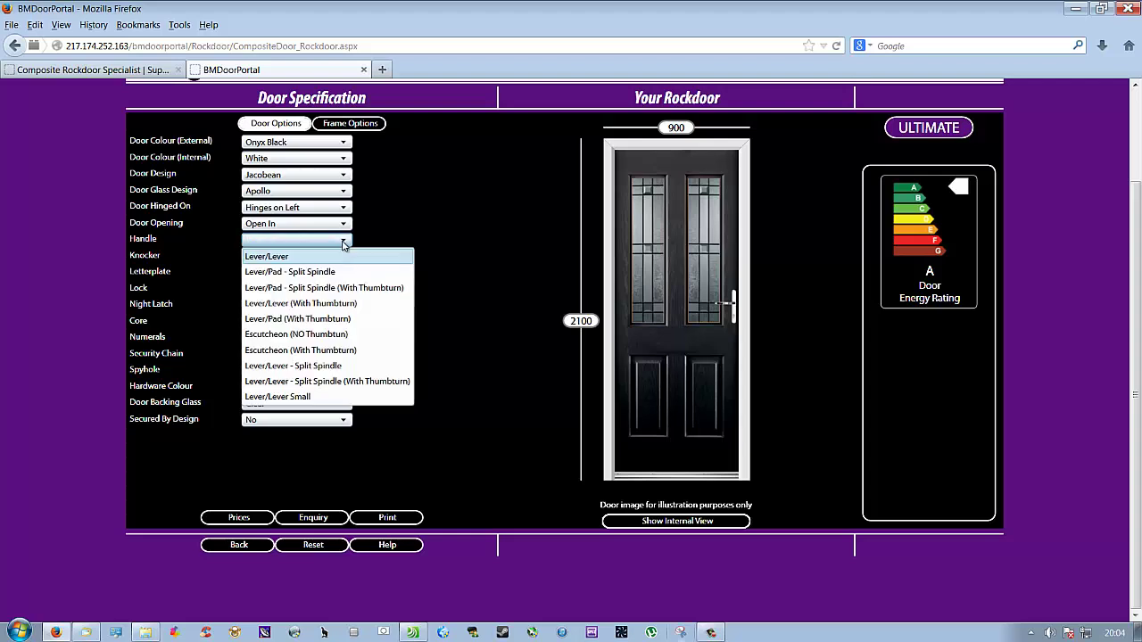
pyautogui.click(266, 258)
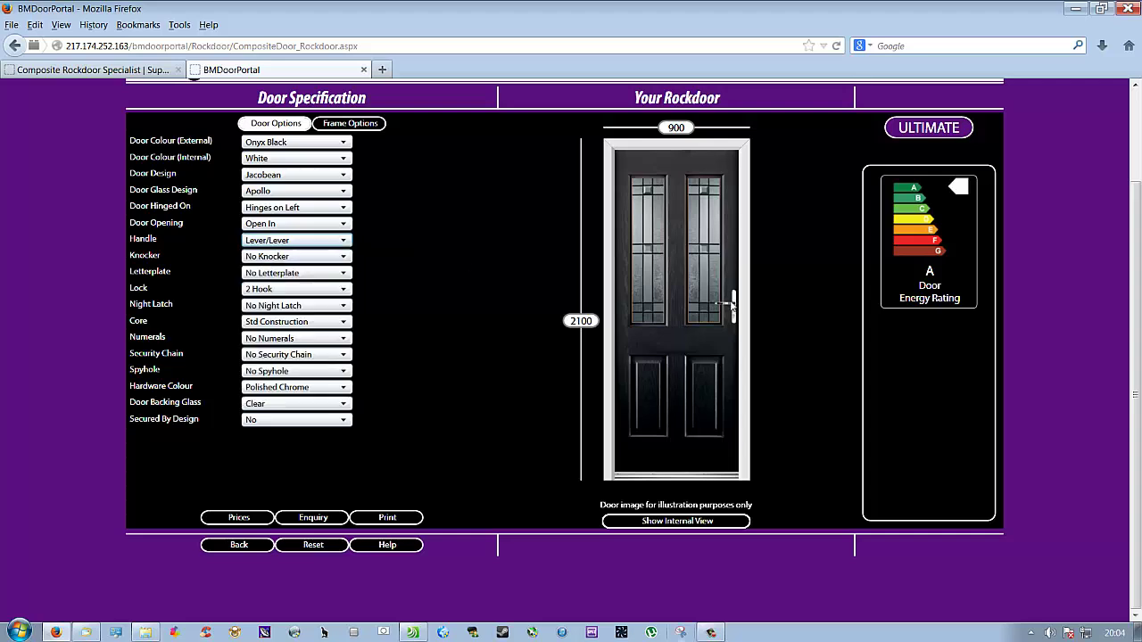
# Add the Urn + Spyhole knocker, check the door from inside, and return to the external view
pyautogui.click(344, 257)
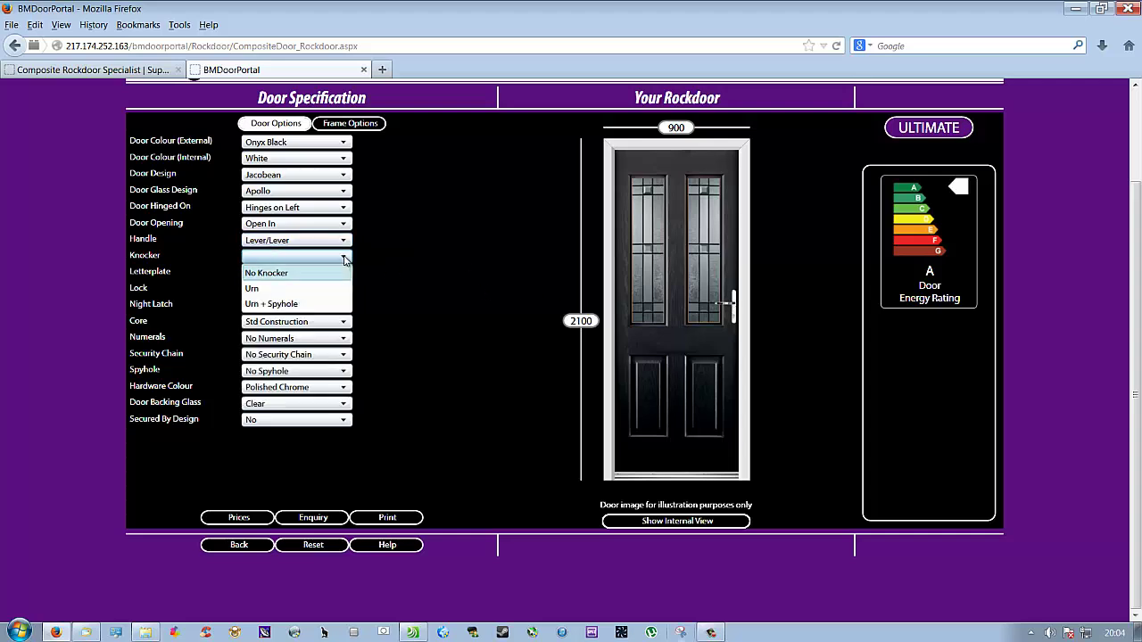
pyautogui.click(259, 305)
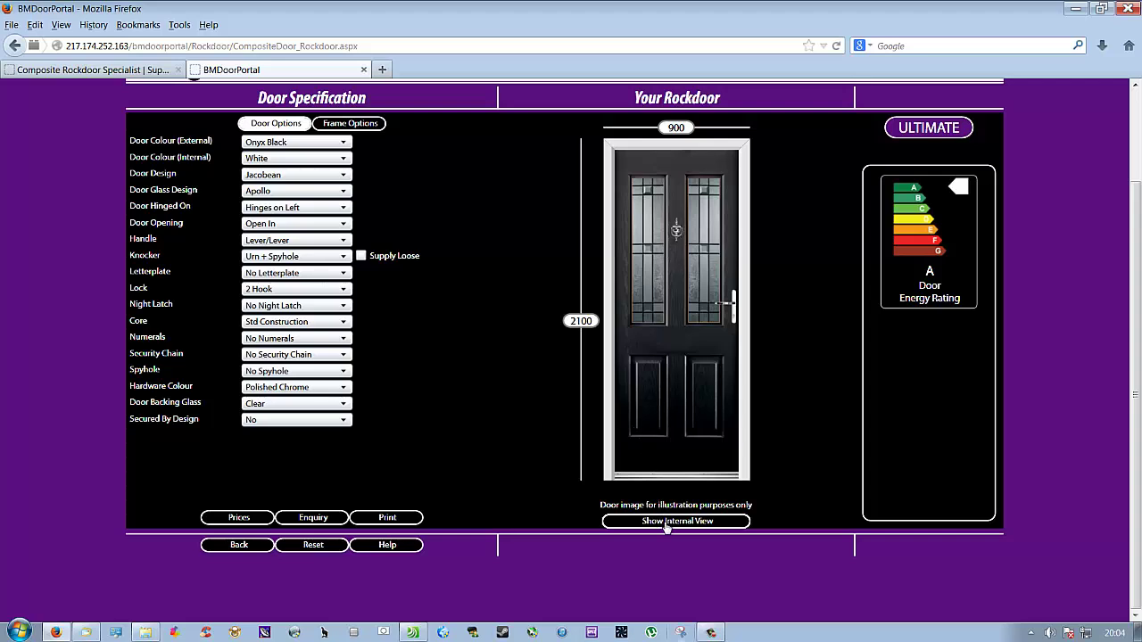
pyautogui.click(666, 525)
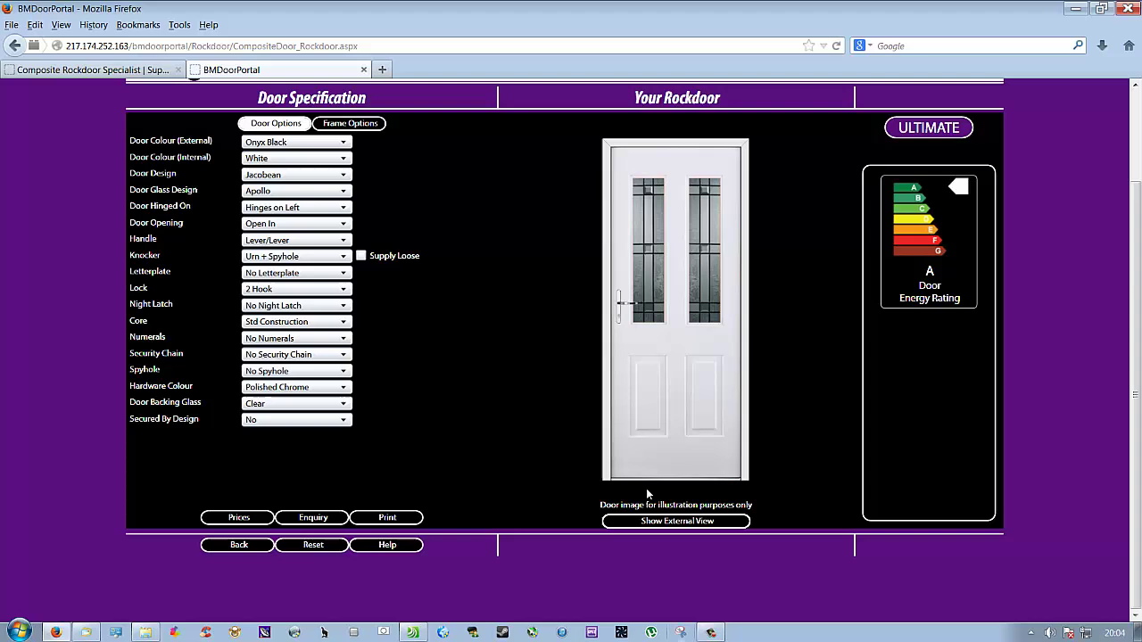
pyautogui.click(680, 526)
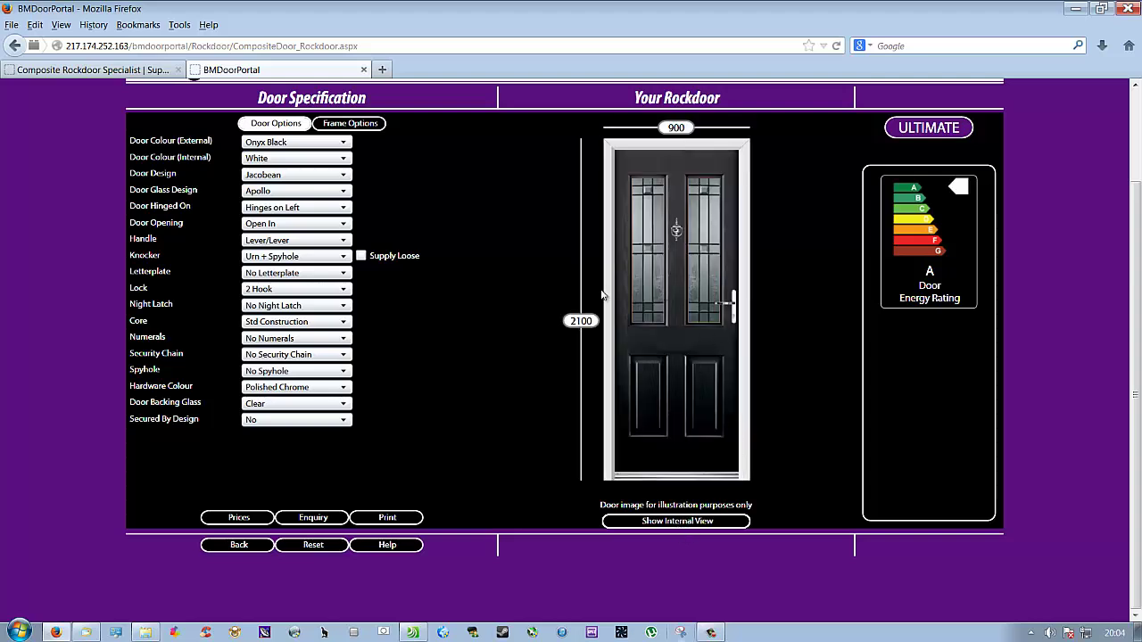
# Add a Standard letterplate in the Middle position of the door
pyautogui.click(342, 273)
pyautogui.click(289, 305)
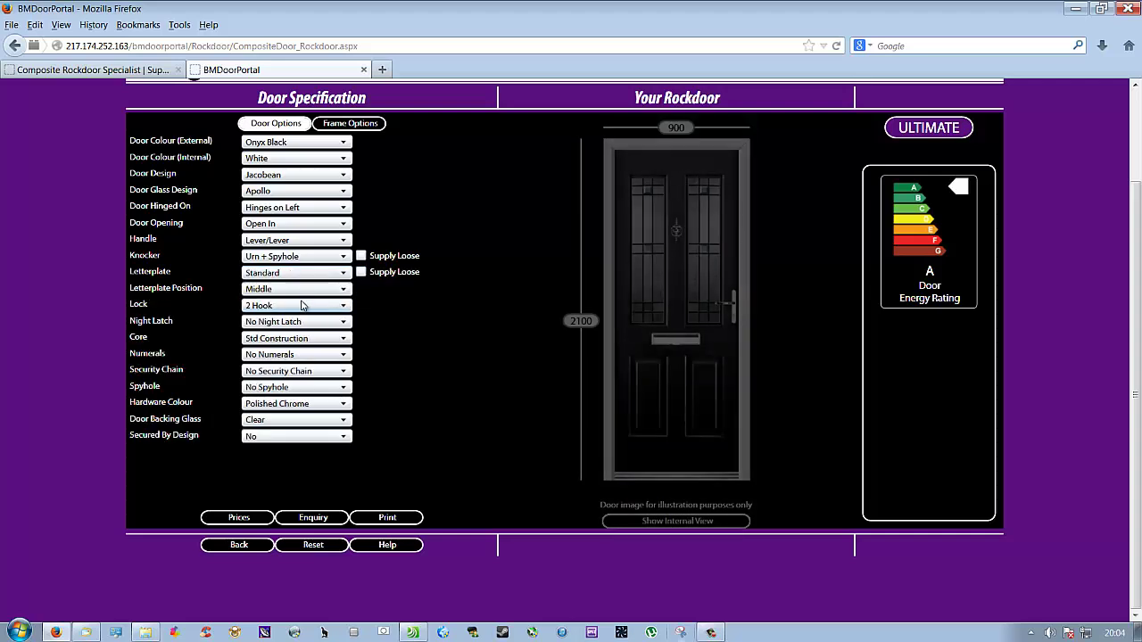
pyautogui.click(344, 290)
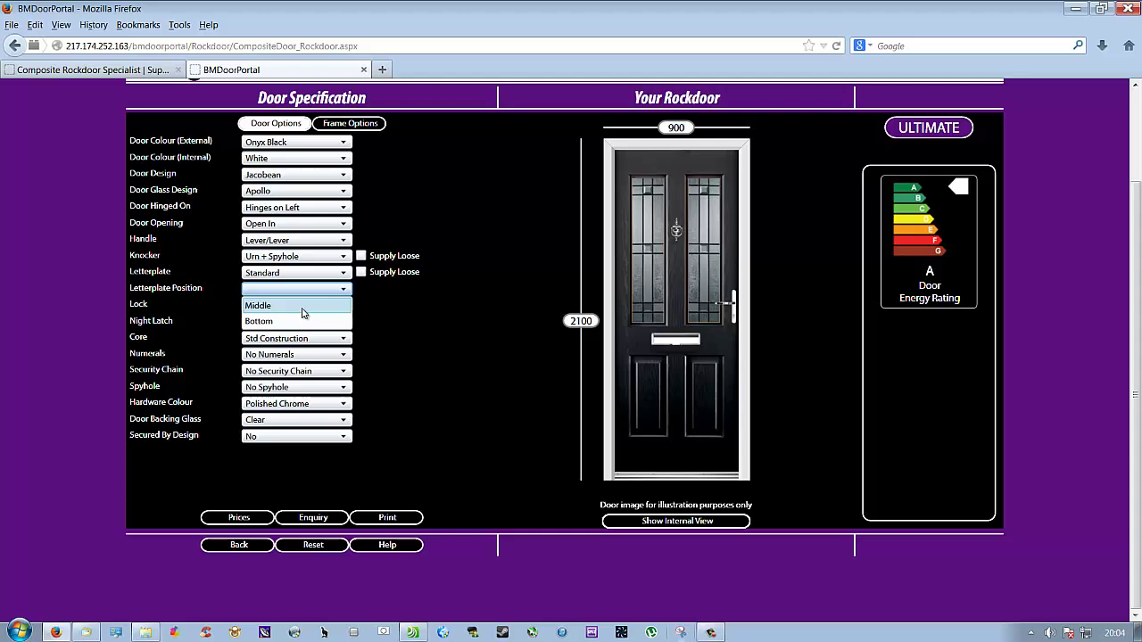
pyautogui.click(313, 306)
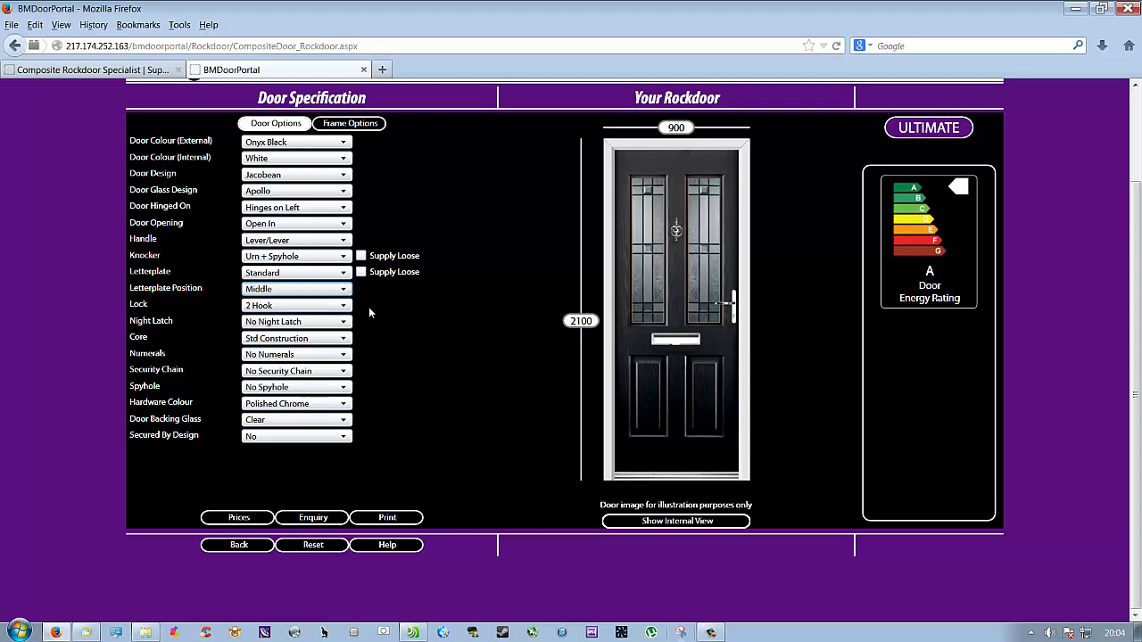
# Preview the letterplate in the Bottom position and set it back to Middle
pyautogui.click(340, 291)
pyautogui.click(320, 323)
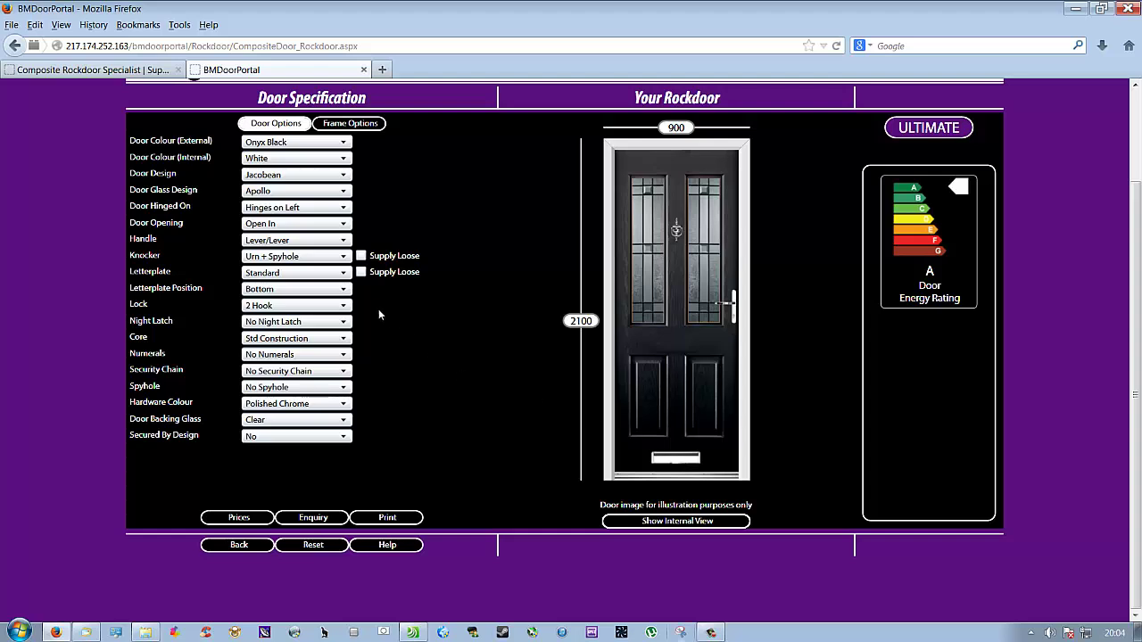
pyautogui.click(341, 291)
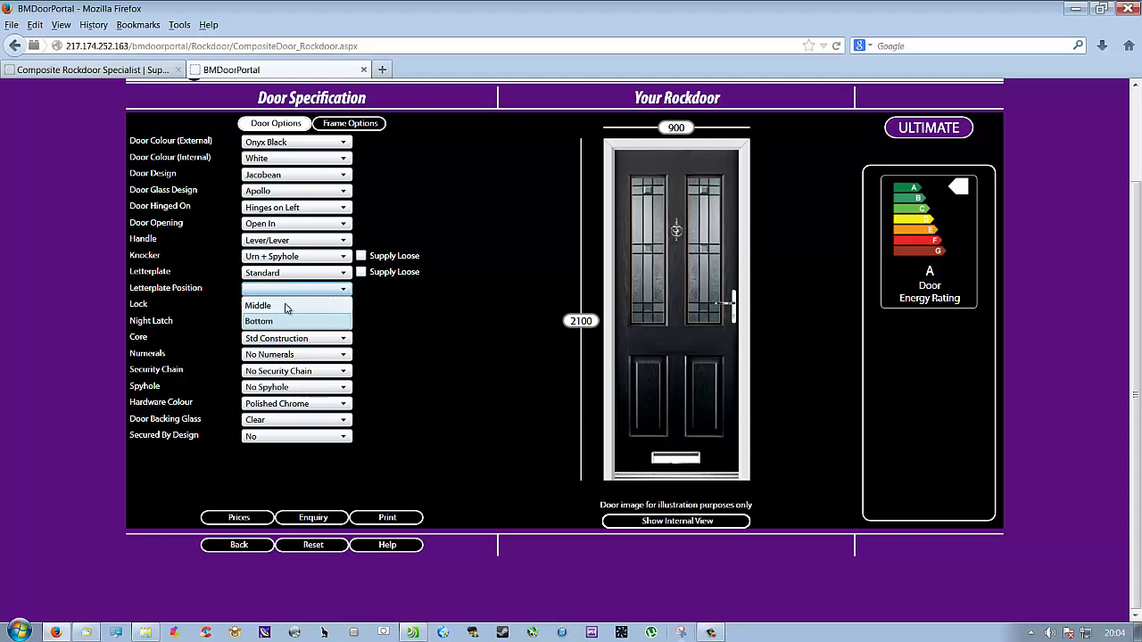
pyautogui.click(286, 306)
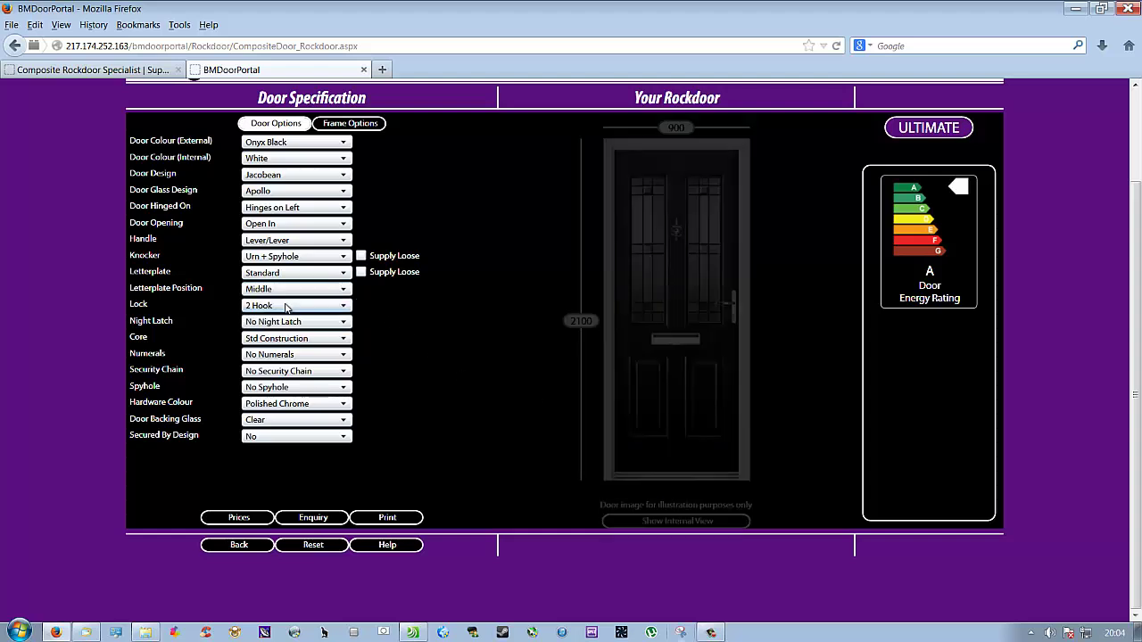
# Try the 4 Hook lock and set the lock back to 2 Hook
pyautogui.click(344, 308)
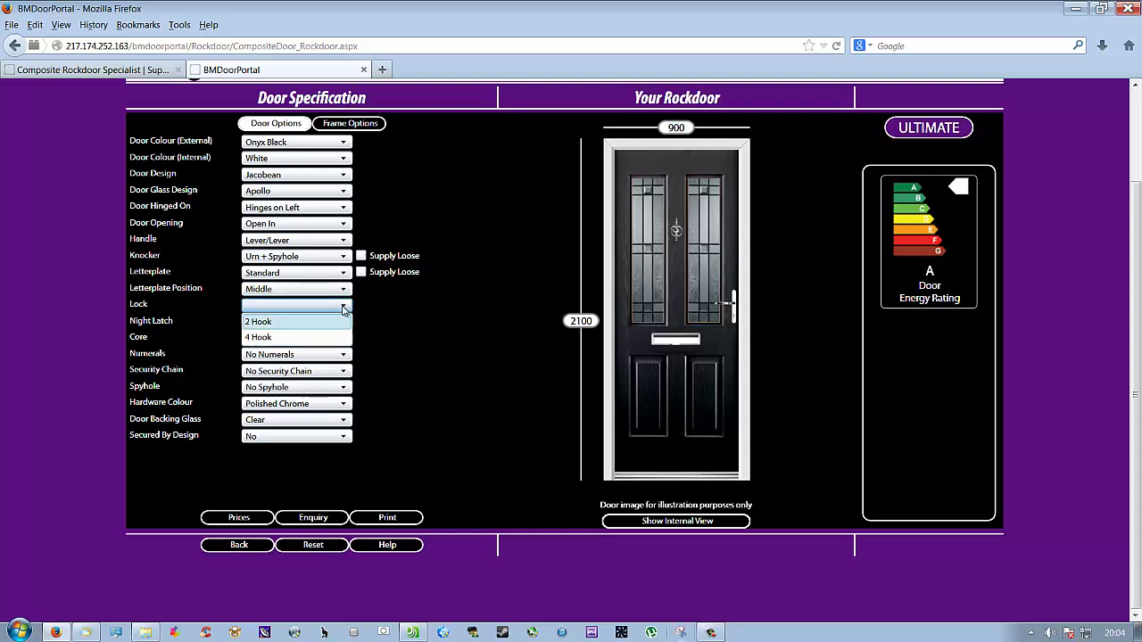
pyautogui.click(259, 337)
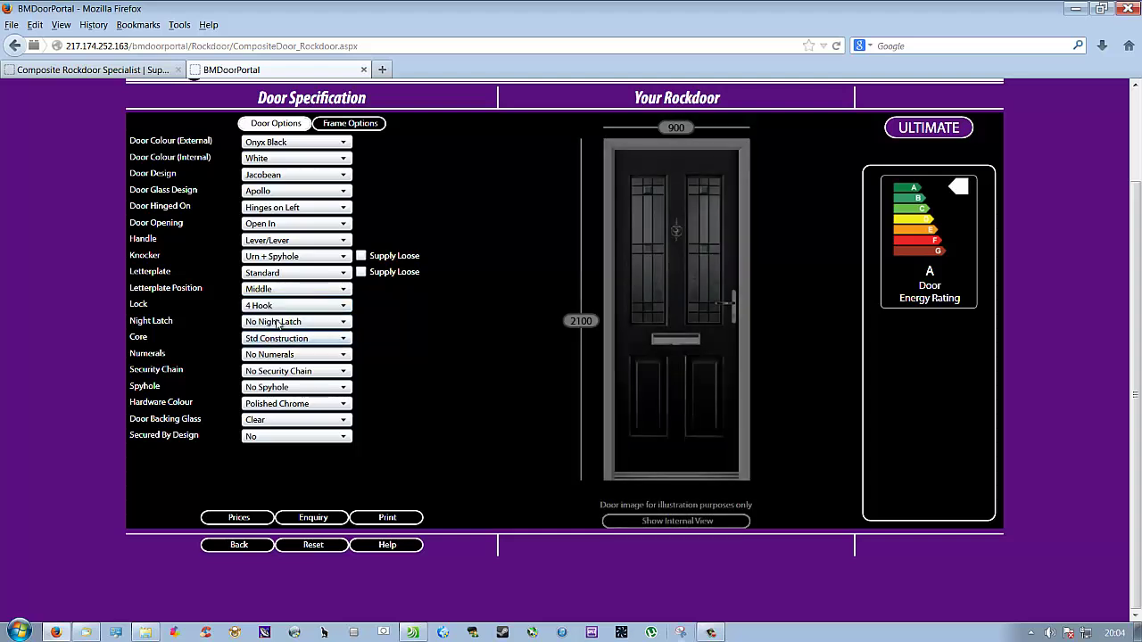
pyautogui.click(344, 306)
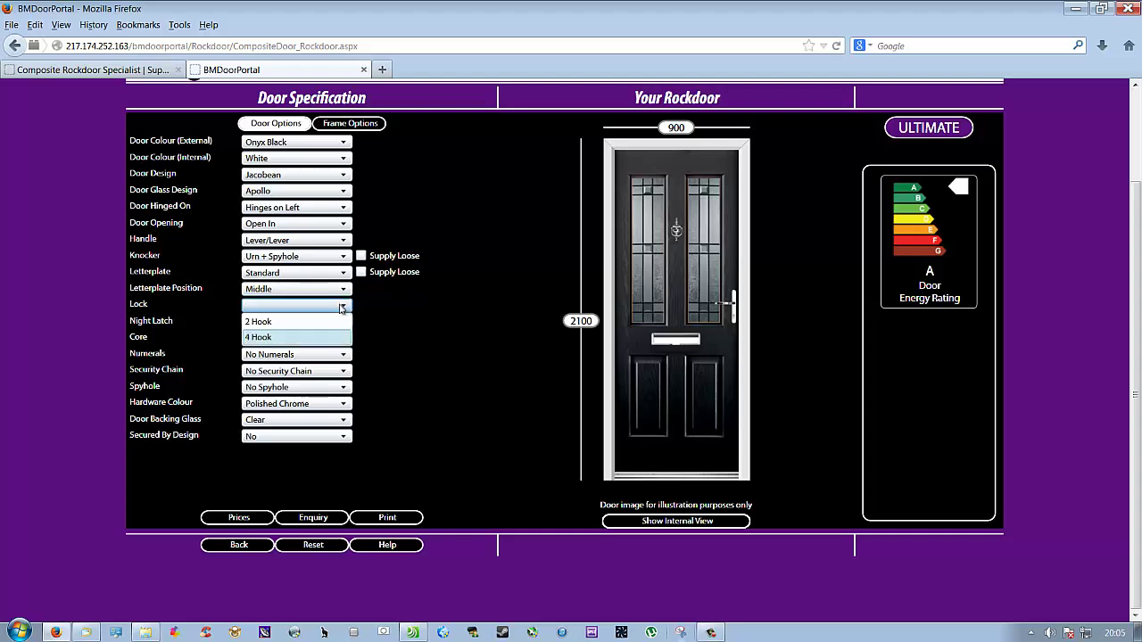
pyautogui.click(279, 323)
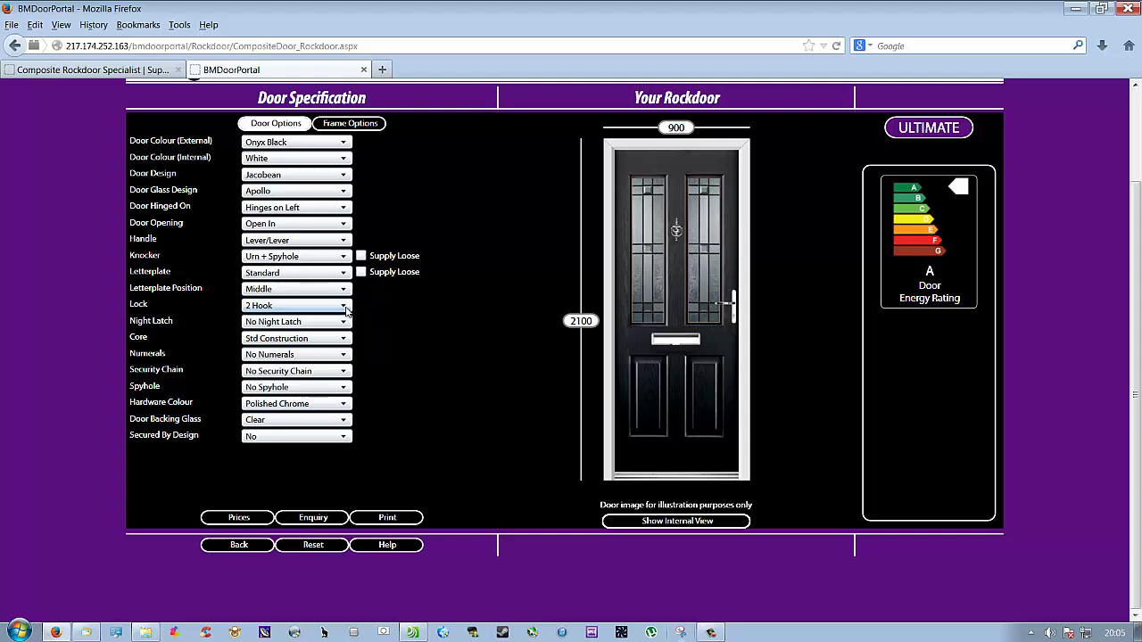
# Preview the night latch without finger pull from inside, restore No Night Latch, and return to the external view
pyautogui.click(342, 322)
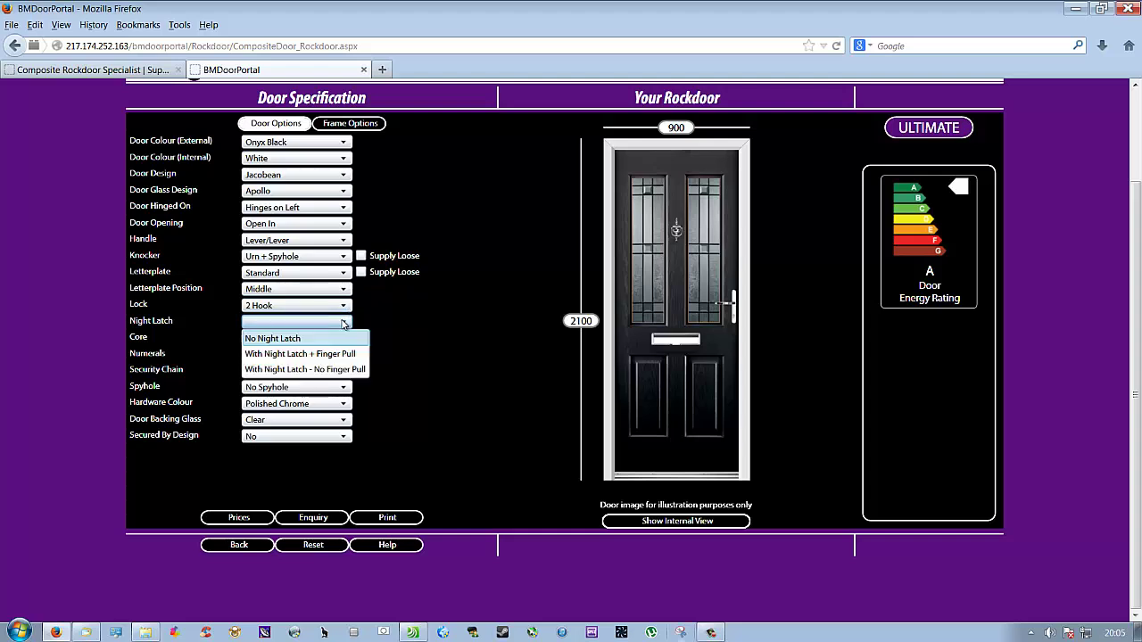
pyautogui.click(314, 370)
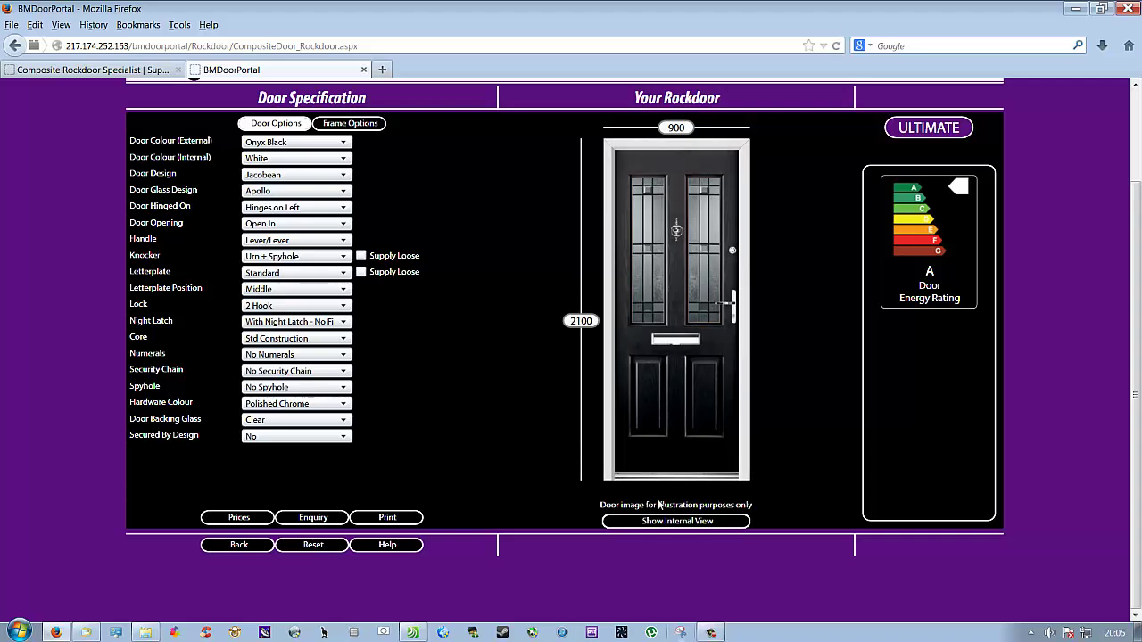
pyautogui.click(659, 522)
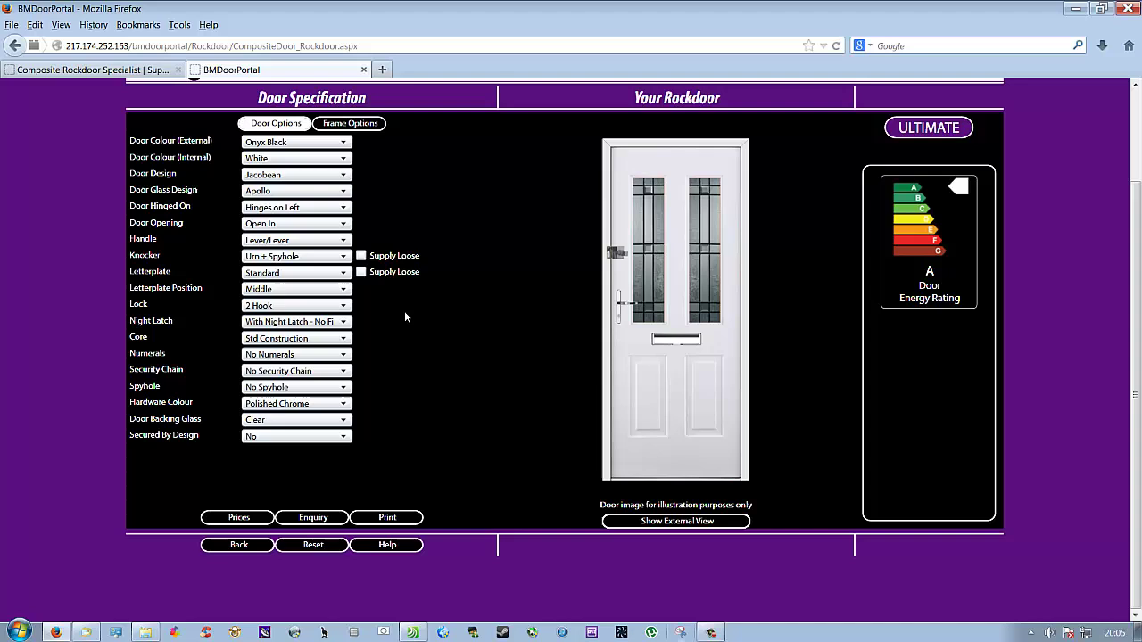
pyautogui.click(345, 323)
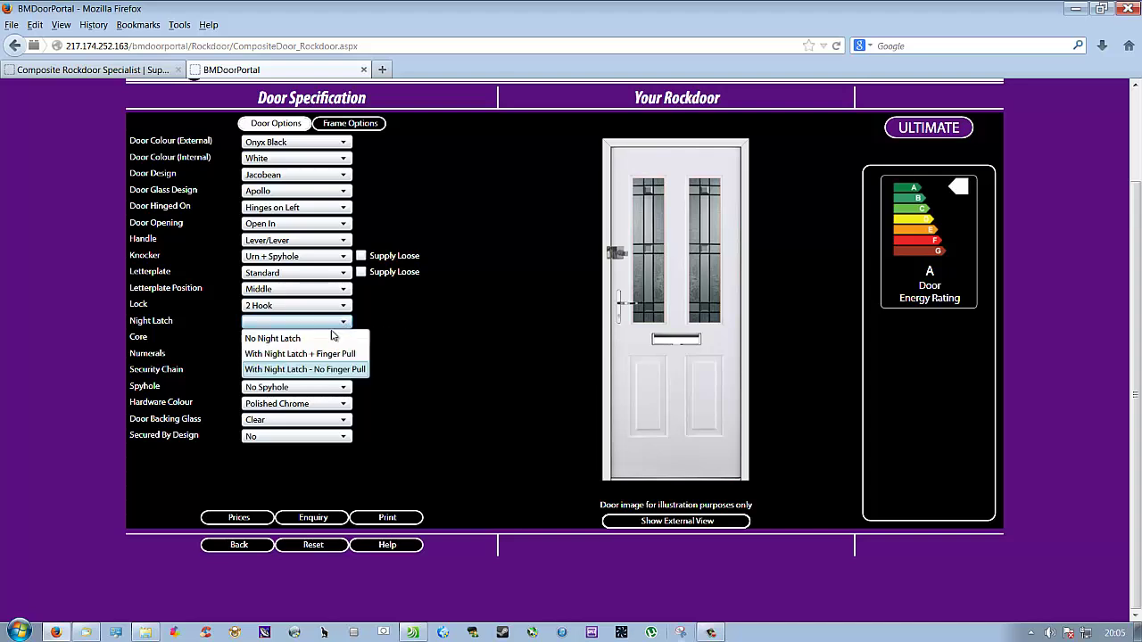
pyautogui.click(277, 341)
pyautogui.click(646, 525)
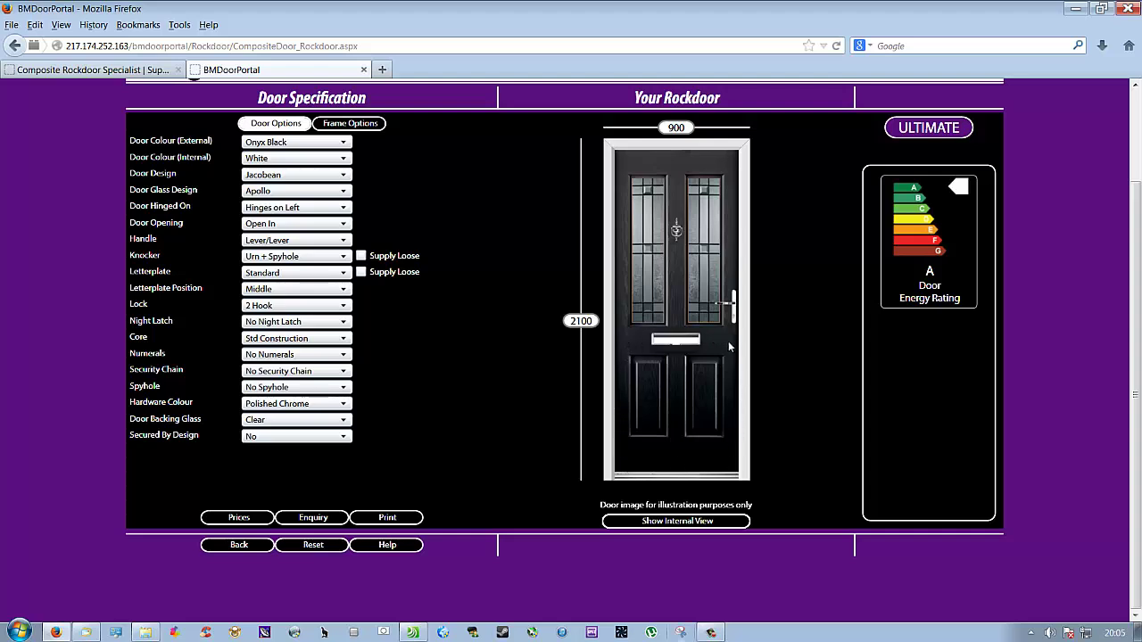
# Keep the core as Std Construction and add Standard numerals with house number 22
pyautogui.click(344, 339)
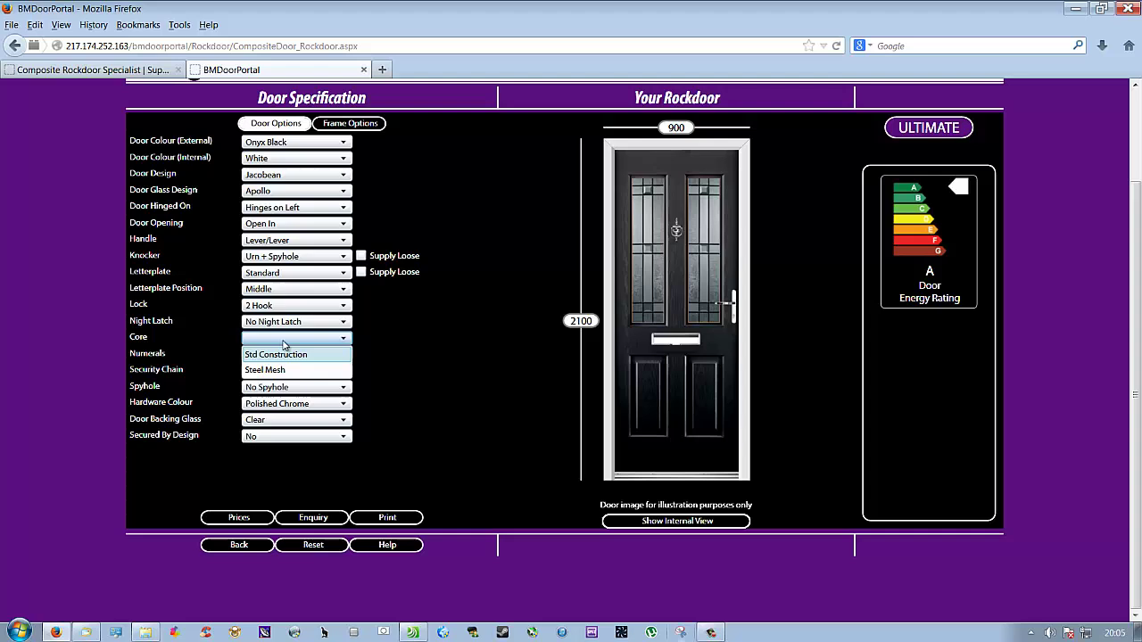
pyautogui.click(284, 355)
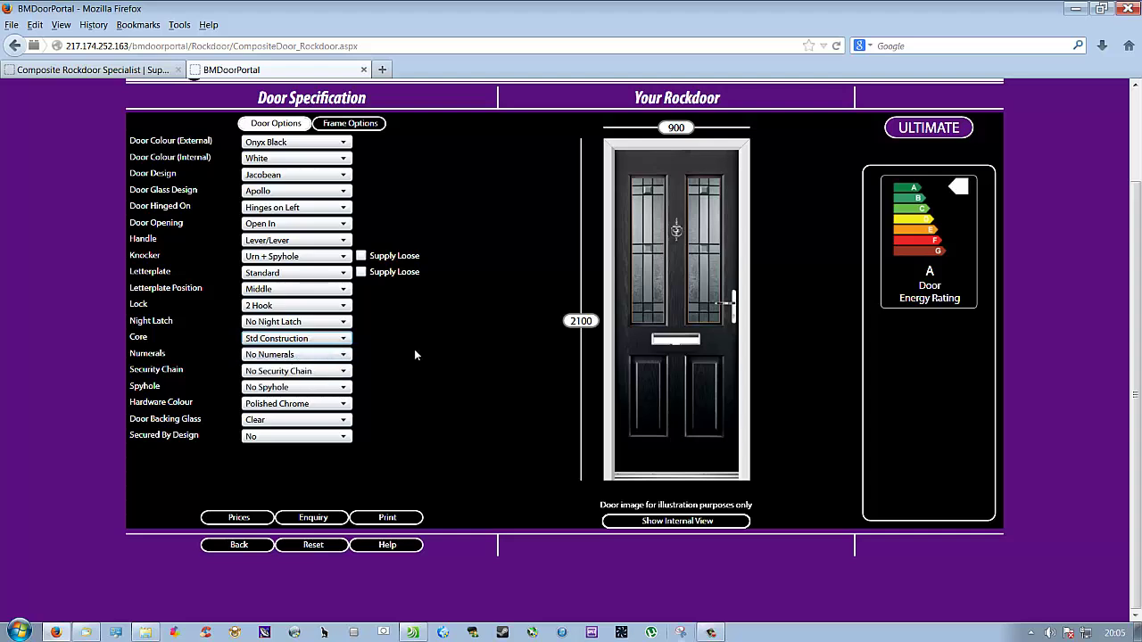
pyautogui.click(345, 357)
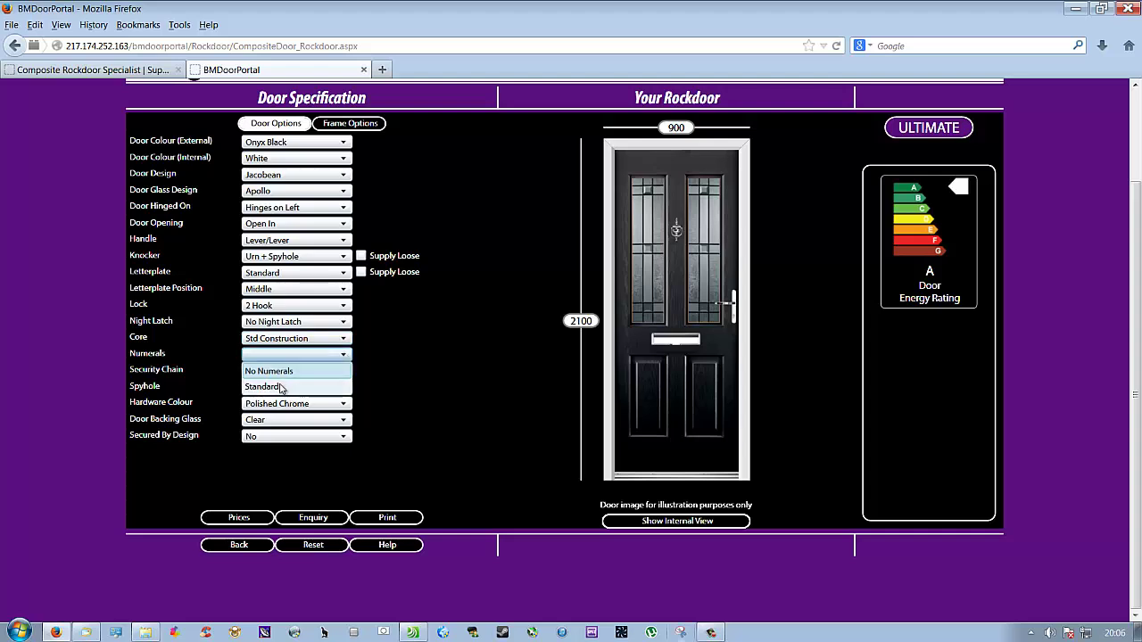
pyautogui.click(289, 386)
pyautogui.click(274, 371)
pyautogui.write('22')
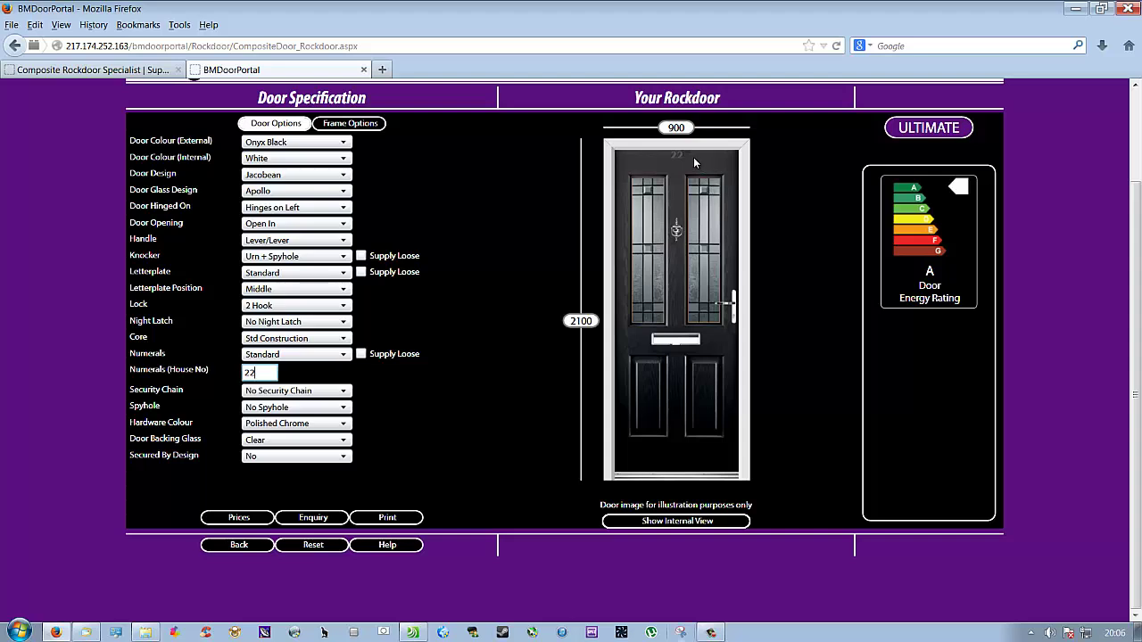
# Set the hardware colour to Satin Chrome and add a Silver Chain, showing the door's internal view
pyautogui.click(347, 425)
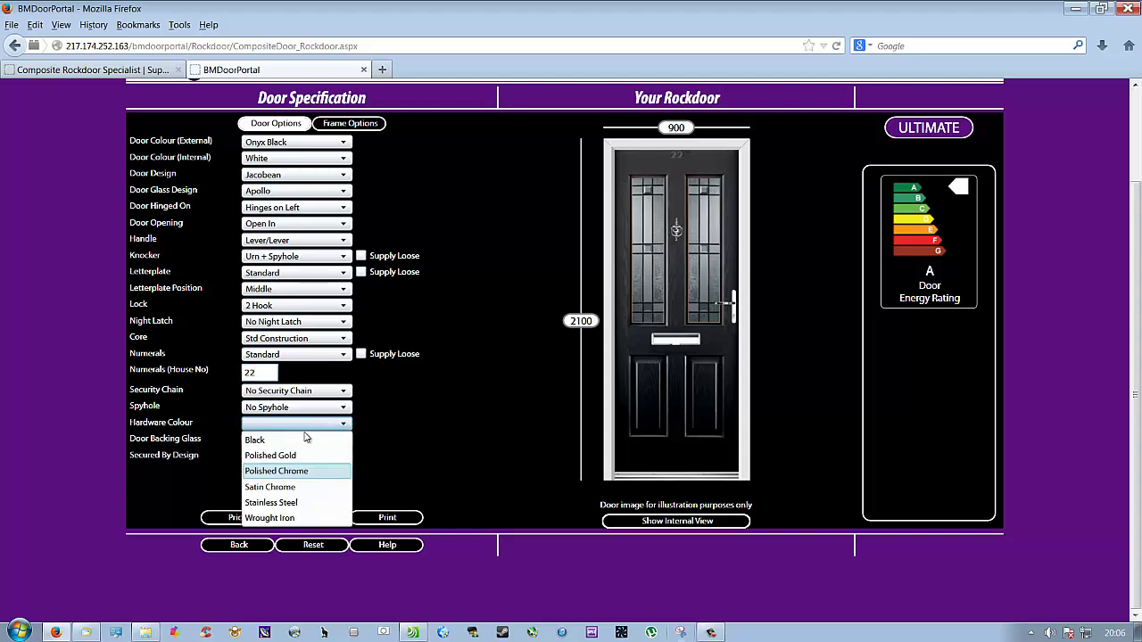
pyautogui.click(281, 487)
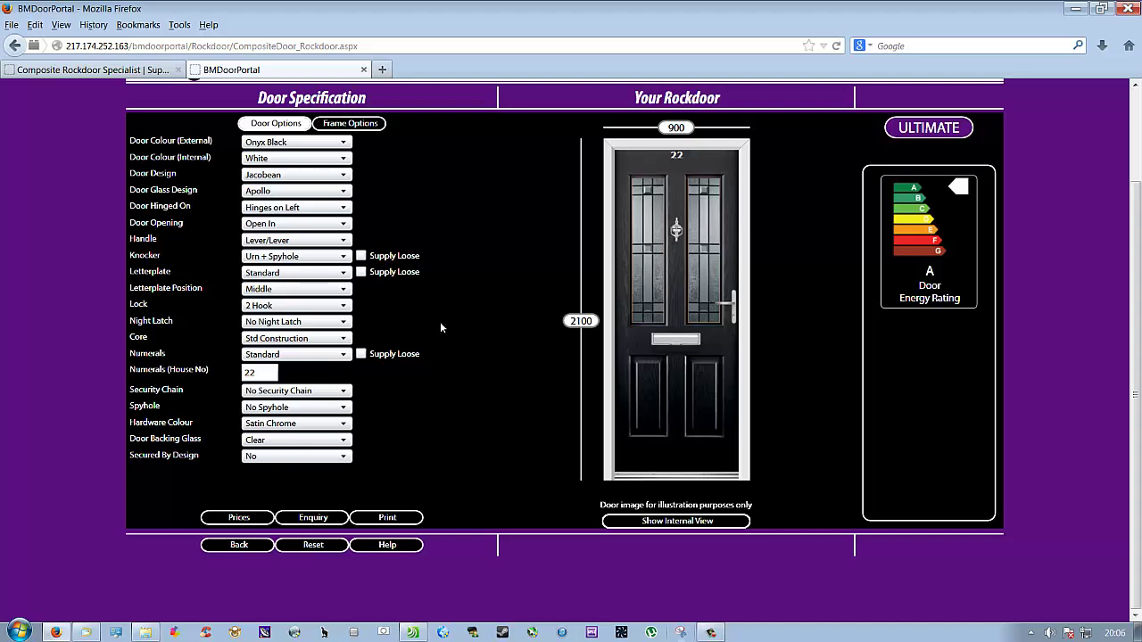
pyautogui.click(343, 391)
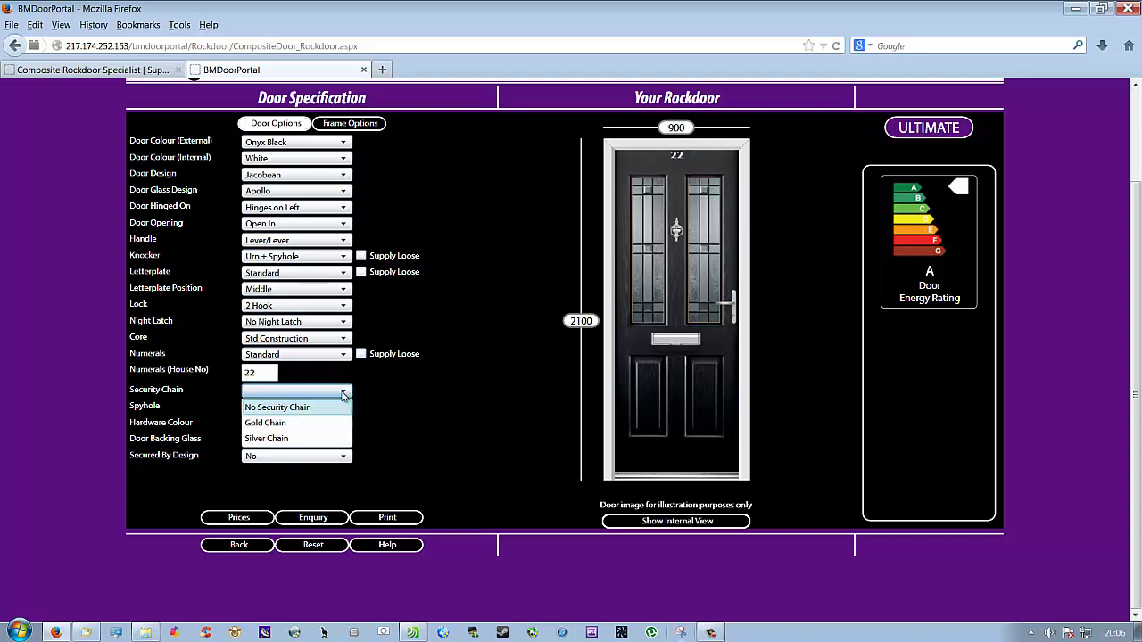
pyautogui.click(267, 439)
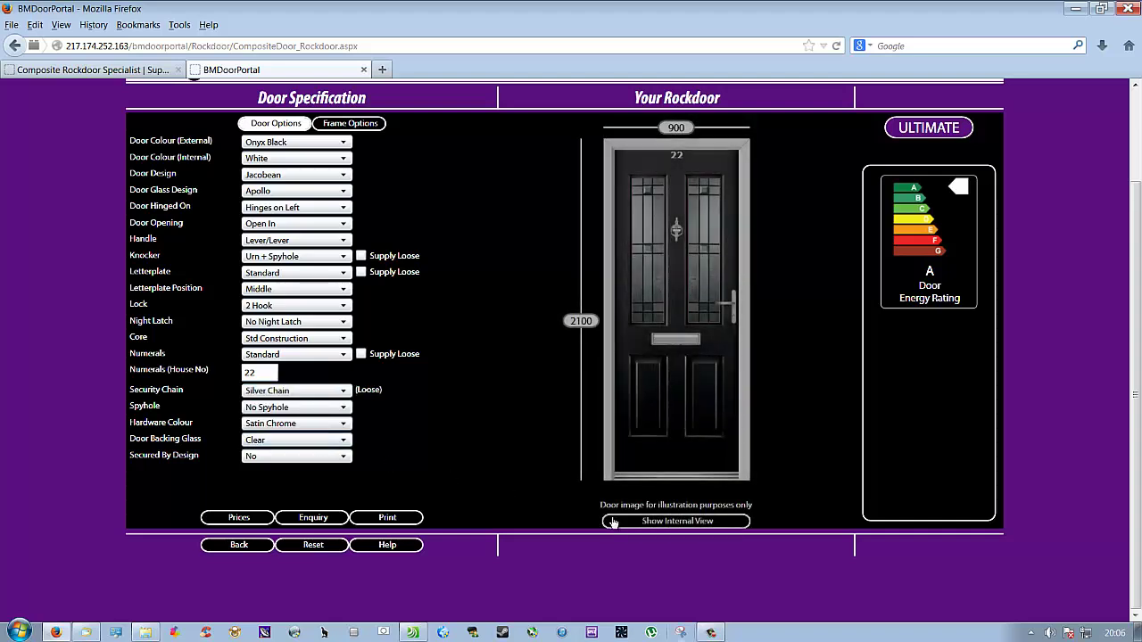
pyautogui.click(613, 523)
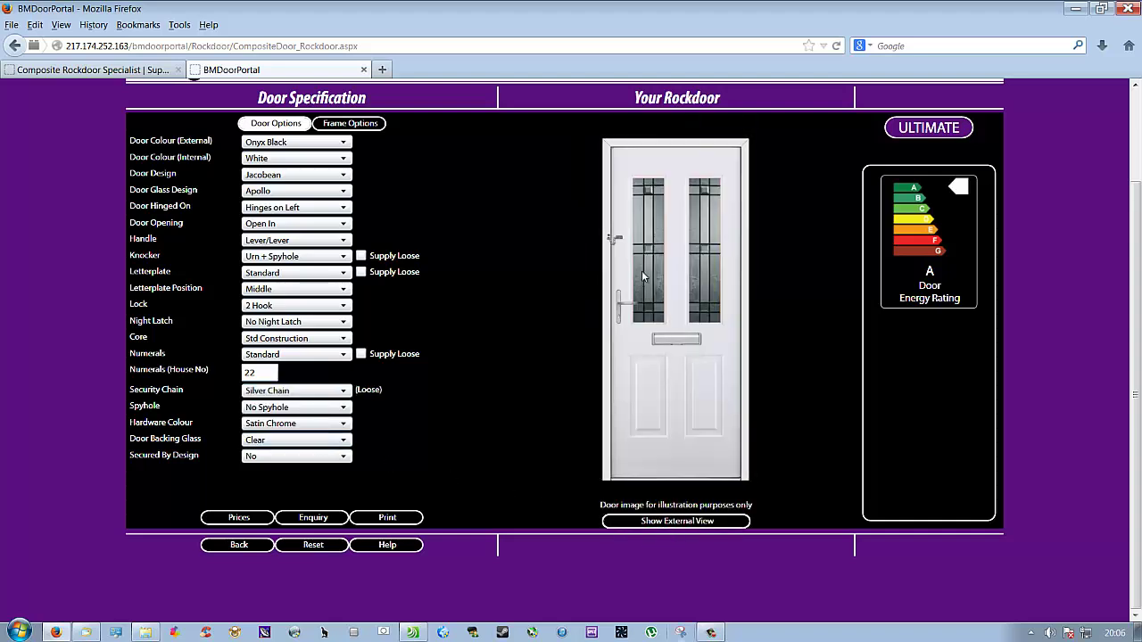
# Preview the internal side with No Security Chain and select Silver Chain again
pyautogui.click(345, 393)
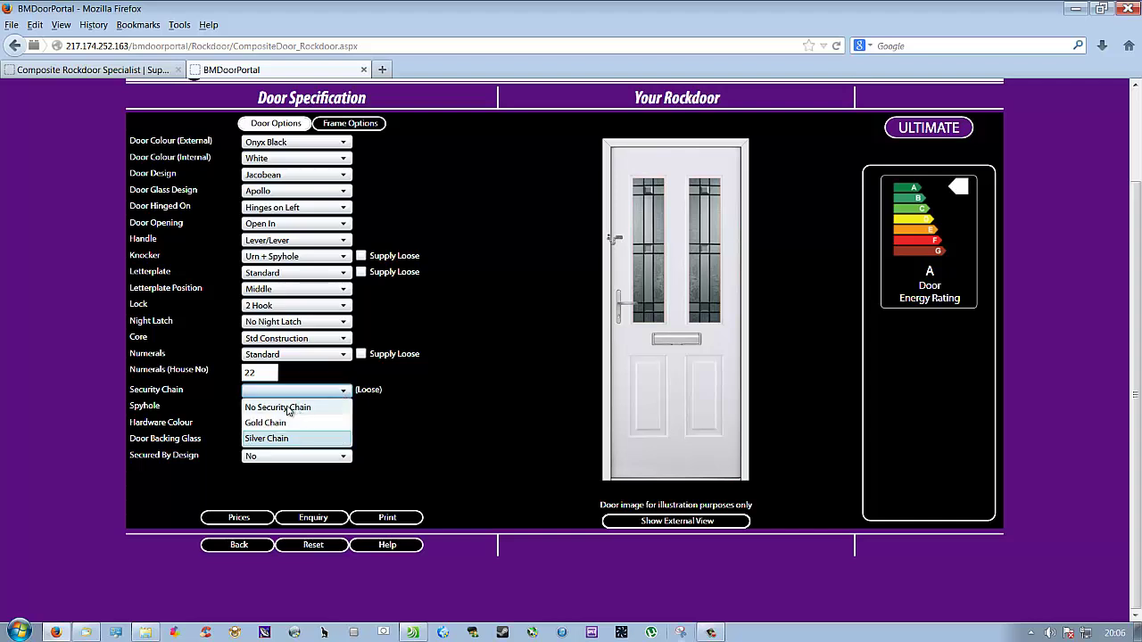
pyautogui.click(296, 408)
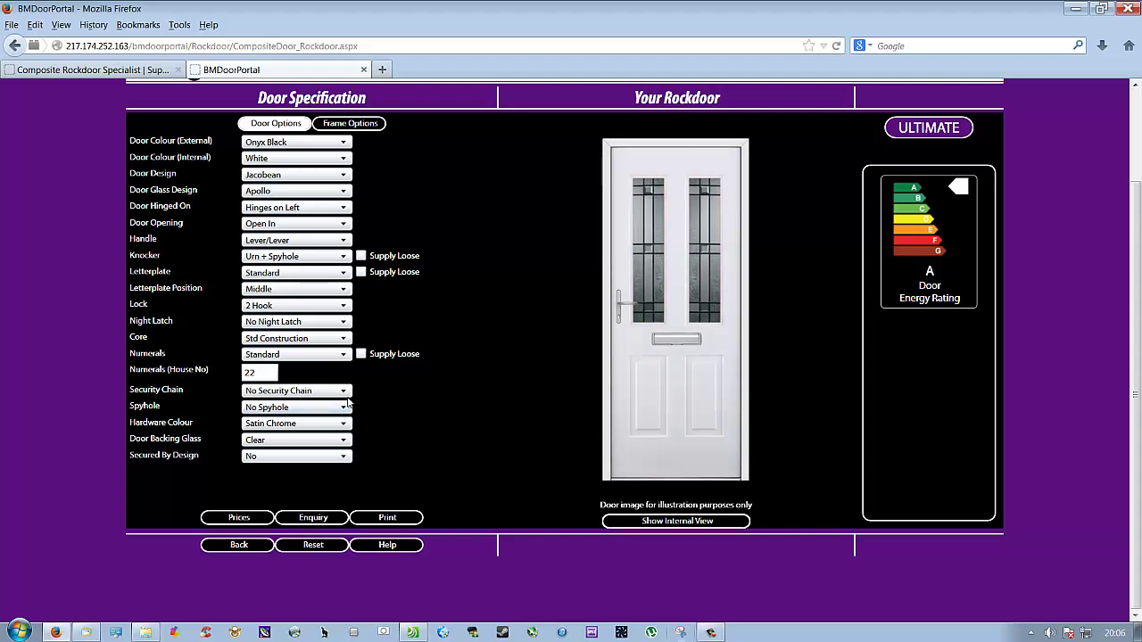
pyautogui.click(346, 392)
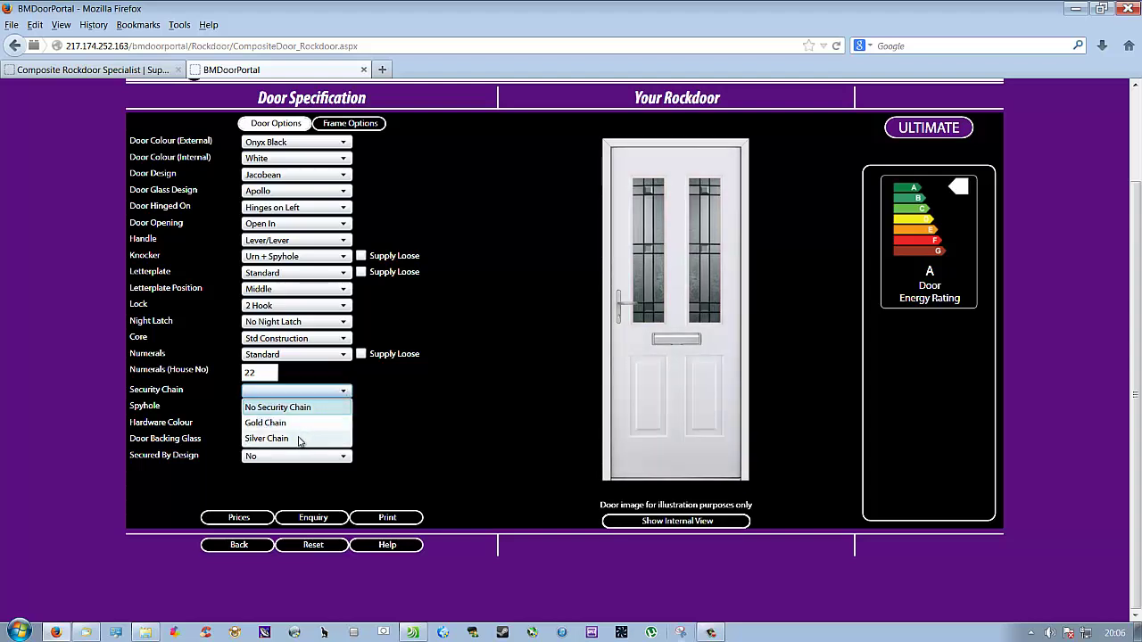
pyautogui.click(300, 438)
# Keep No Spyhole as the spyhole option and Satin Chrome as the hardware colour
pyautogui.click(342, 410)
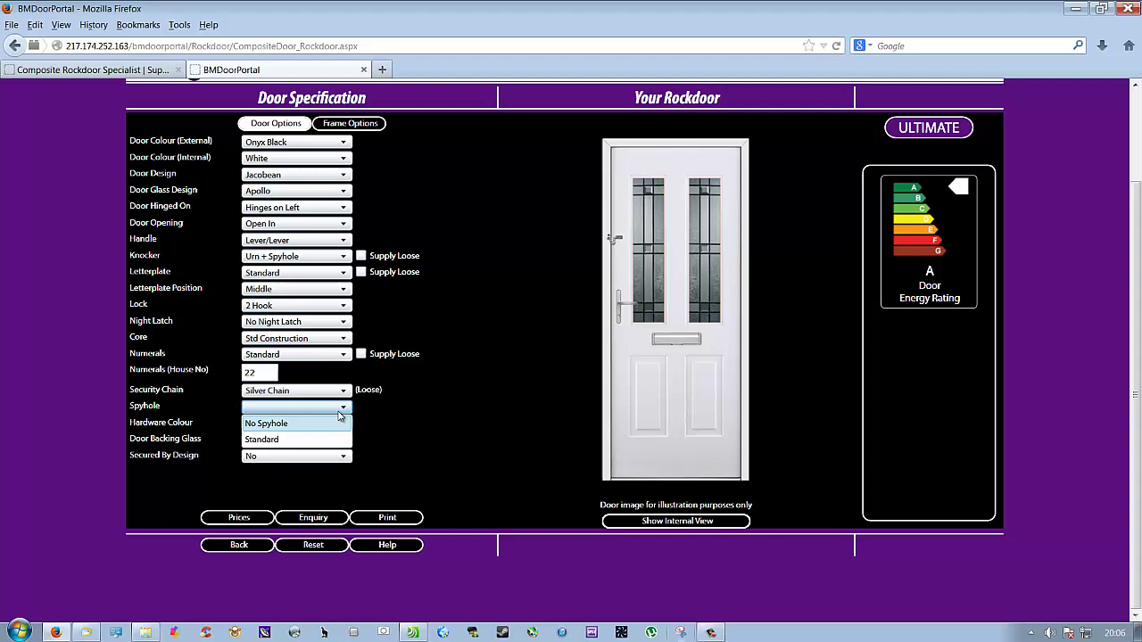
pyautogui.click(319, 424)
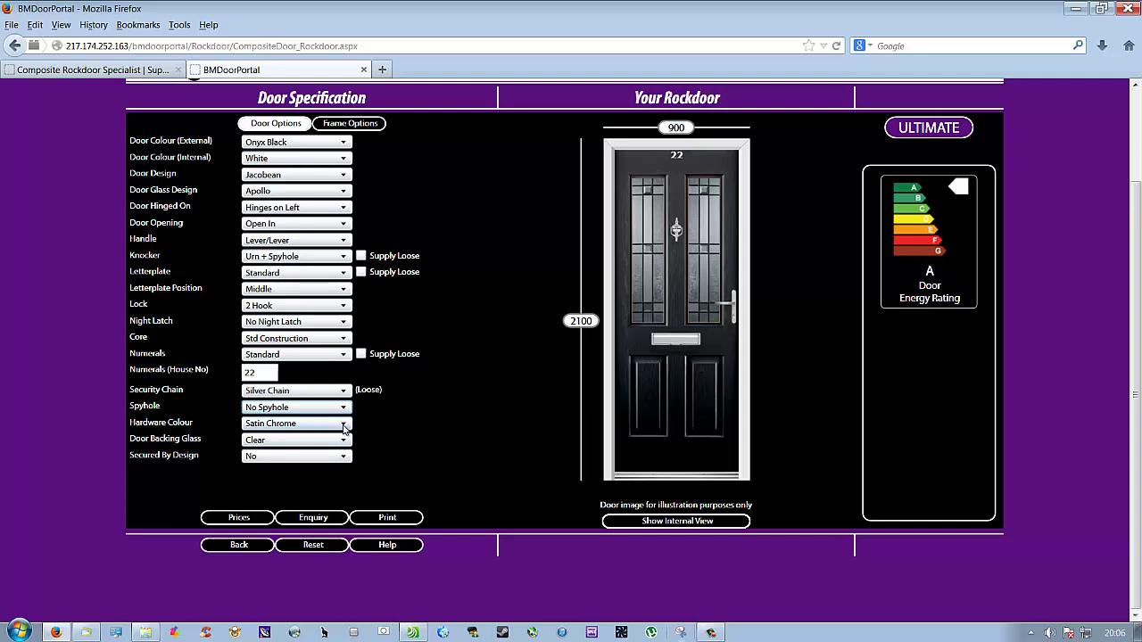
pyautogui.click(344, 426)
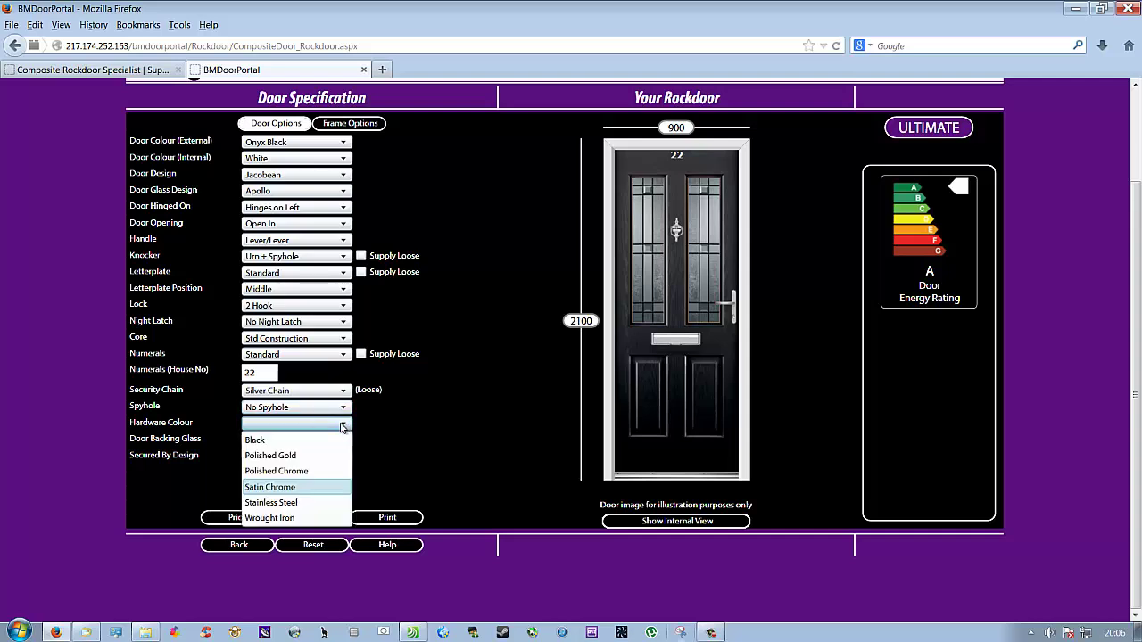
pyautogui.click(280, 490)
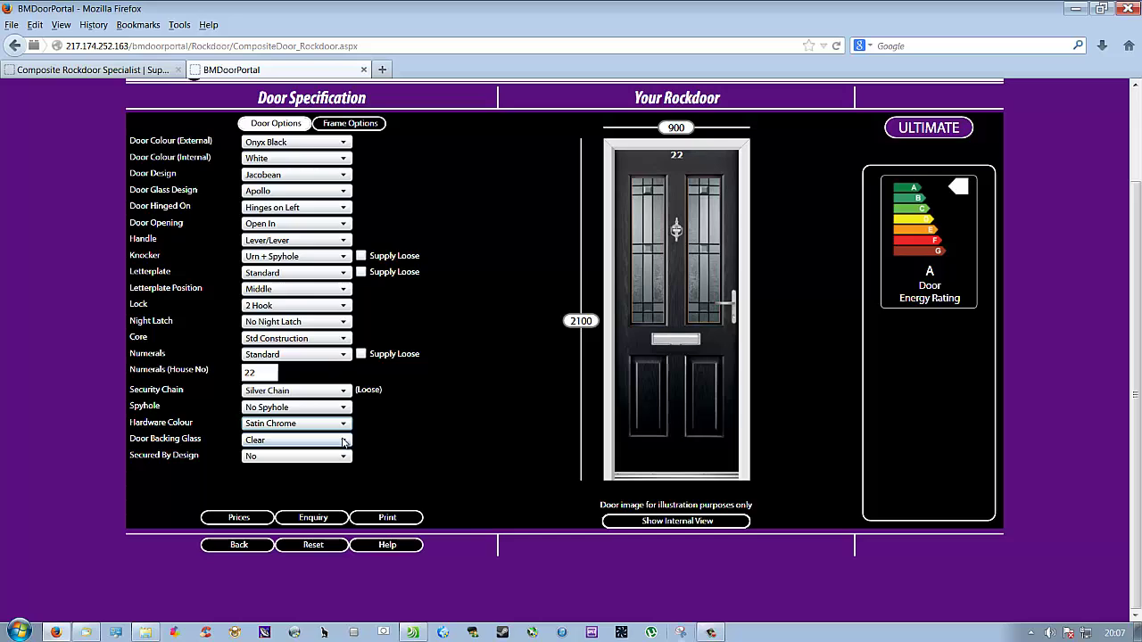
# Set the door backing glass to Misted
pyautogui.click(343, 441)
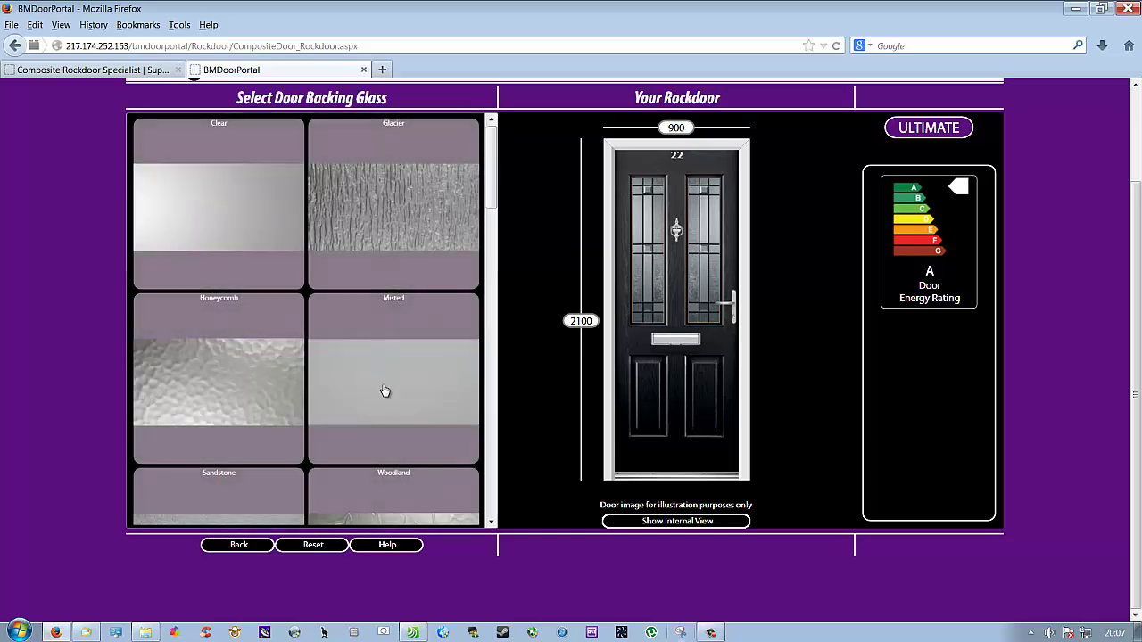
pyautogui.click(385, 392)
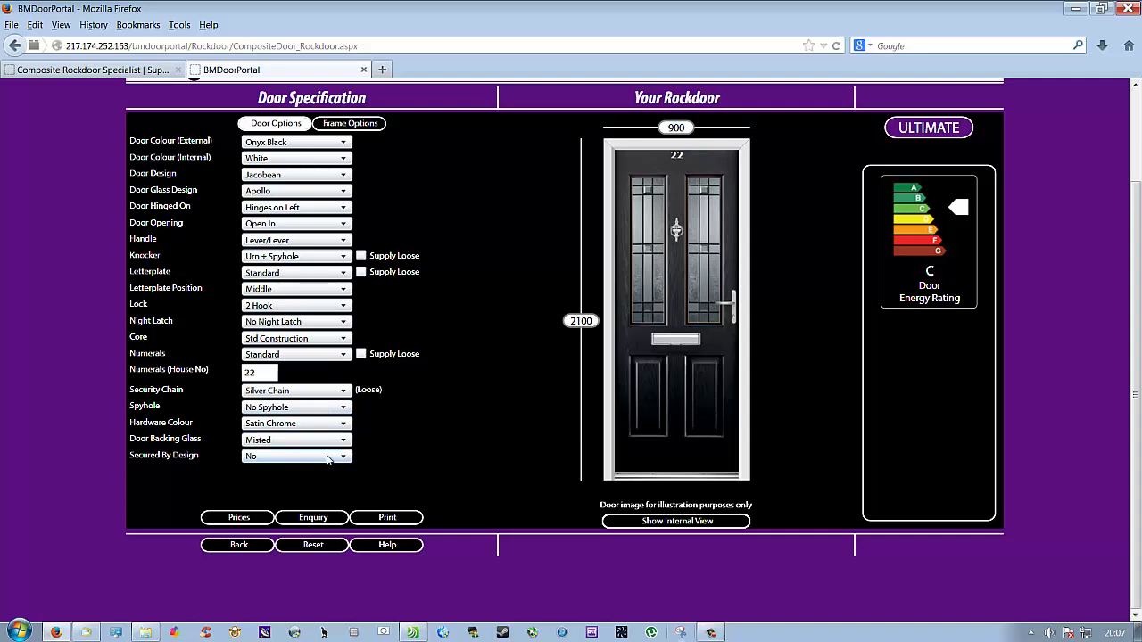
# Try a 15mm Add-On at the top of the frame in the frame options and restore No Add-On
pyautogui.click(357, 126)
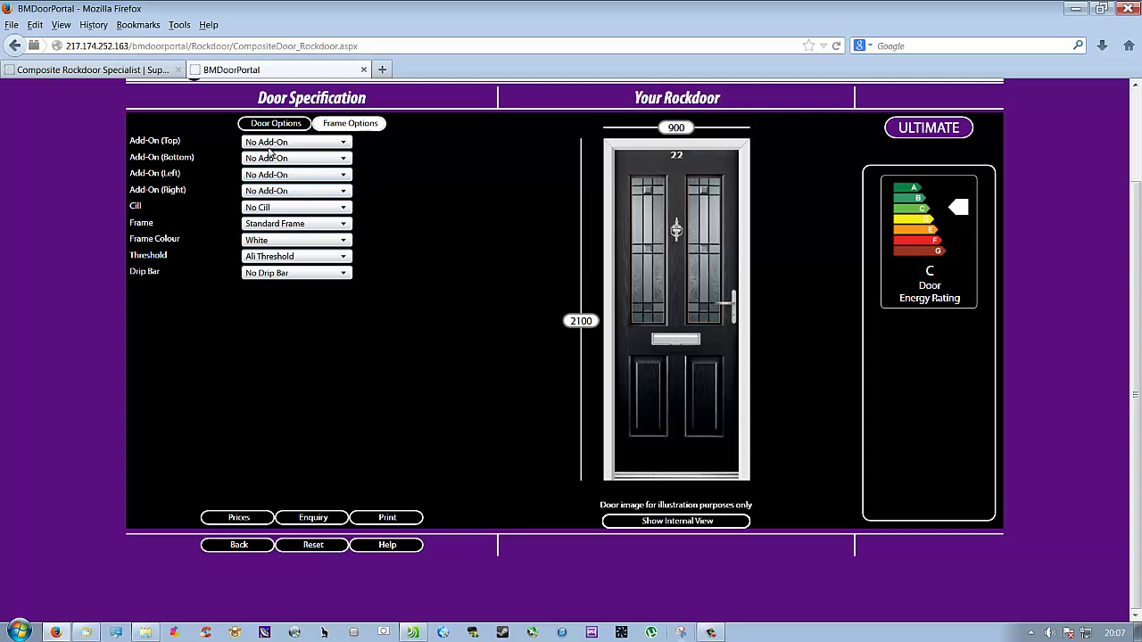
pyautogui.click(332, 146)
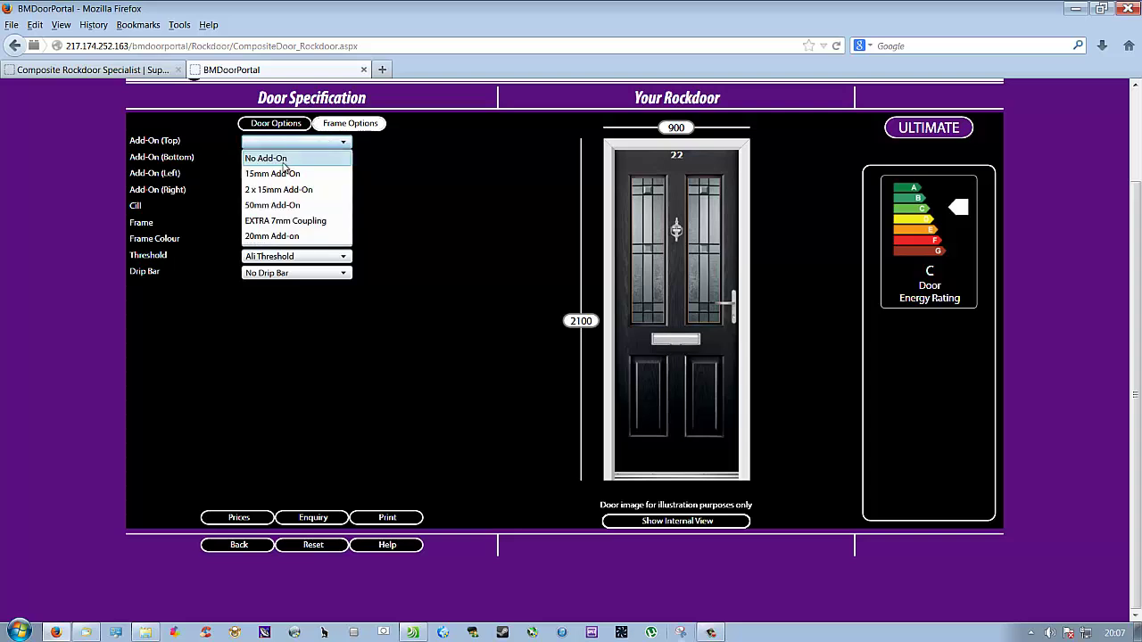
pyautogui.click(276, 175)
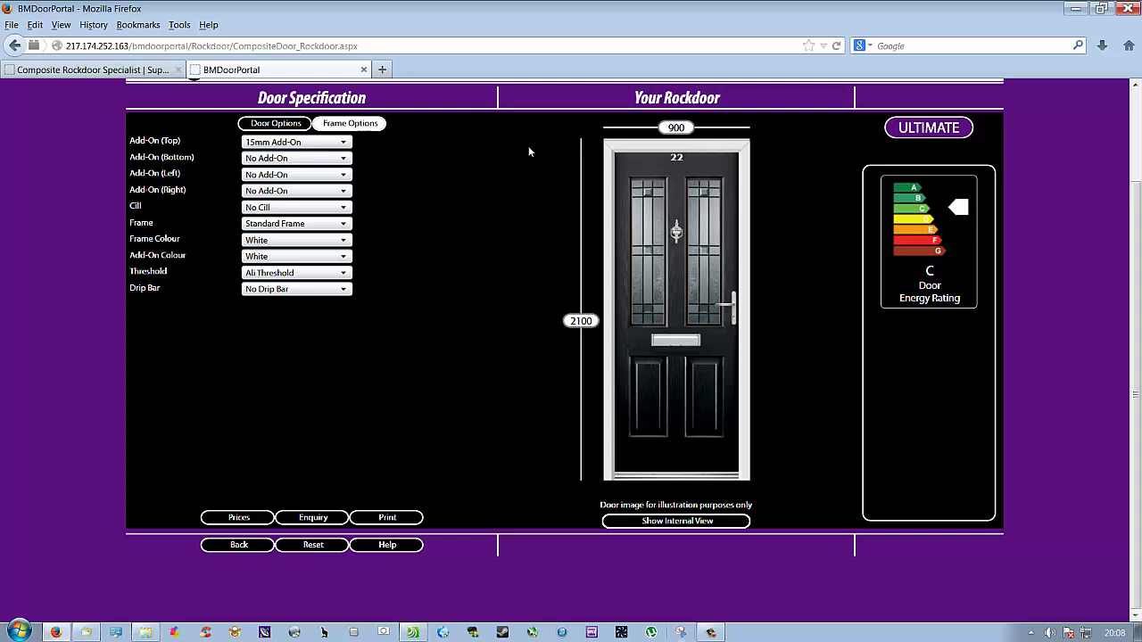
pyautogui.click(345, 145)
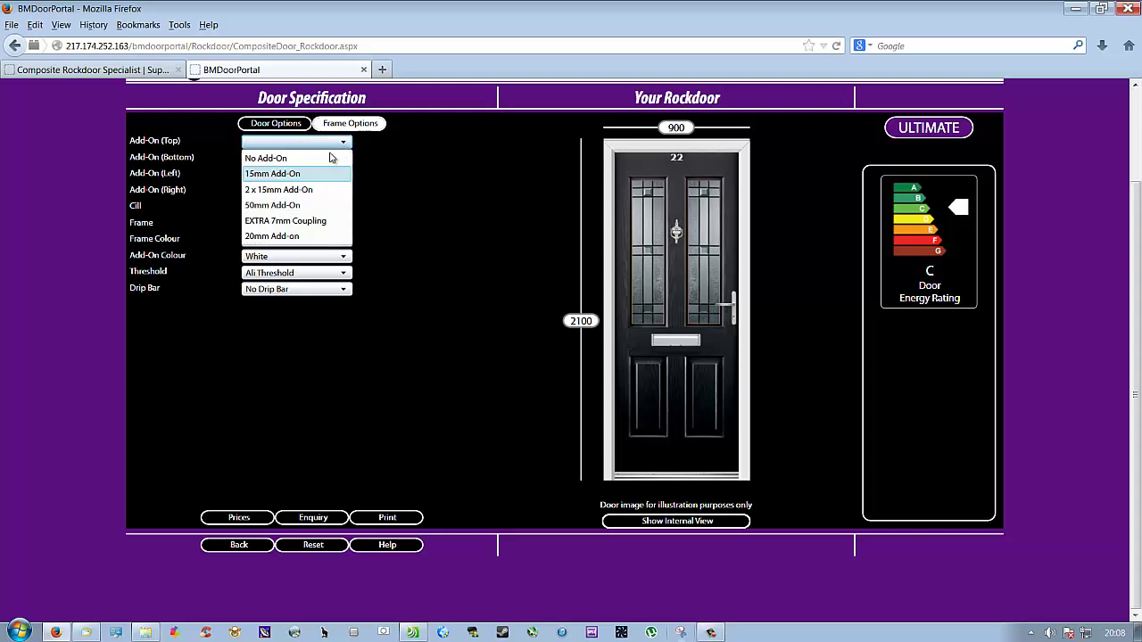
pyautogui.click(298, 160)
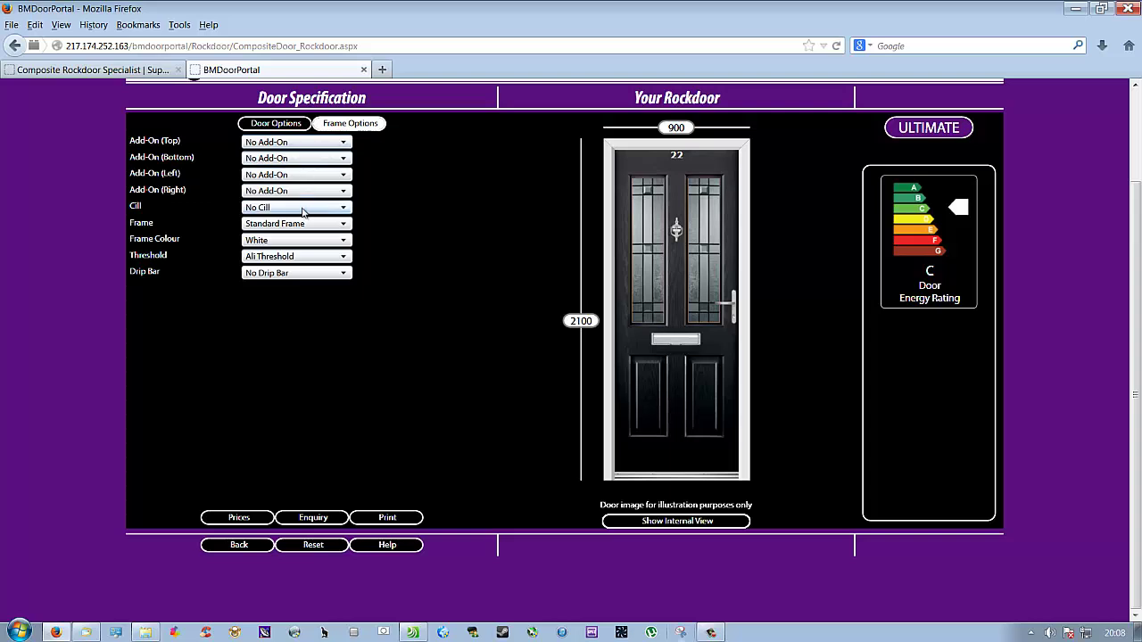
# Add a 150mm Cill, check the door from inside and return to the external view
pyautogui.click(344, 209)
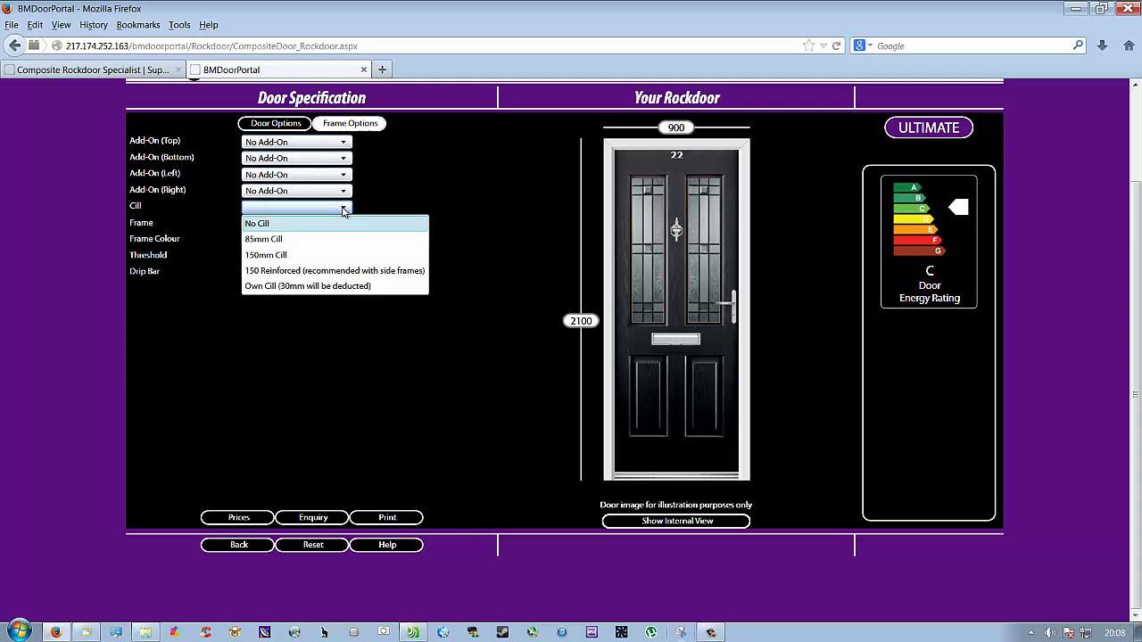
pyautogui.click(266, 255)
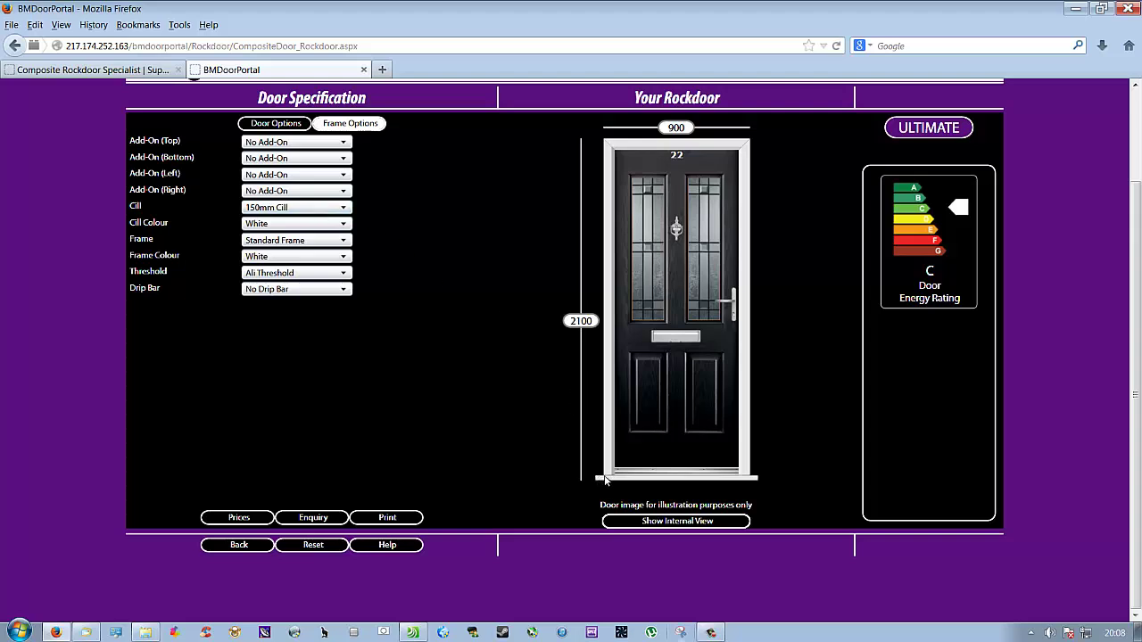
pyautogui.click(622, 521)
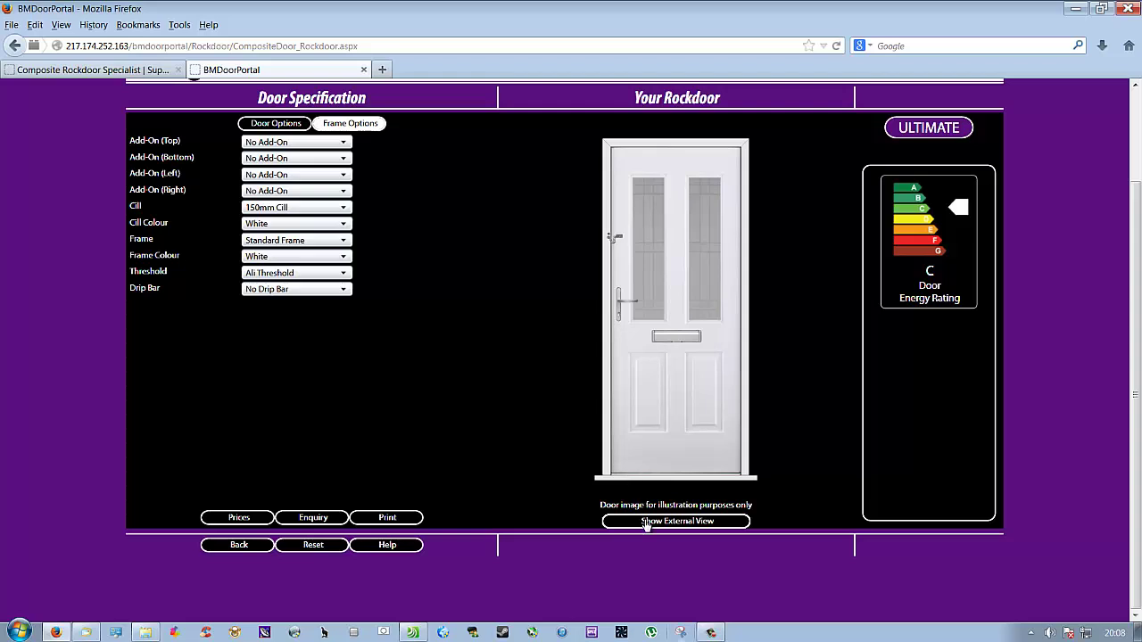
pyautogui.click(646, 522)
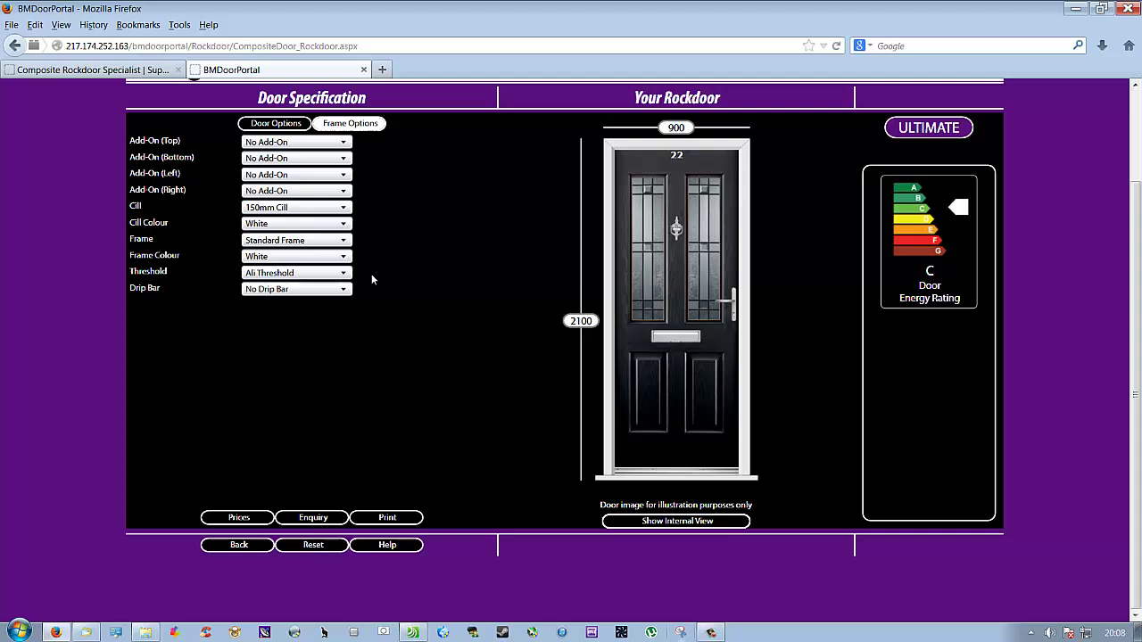
# Try Black on White for the cill and frame colours and preview the door from inside and outside
pyautogui.click(341, 225)
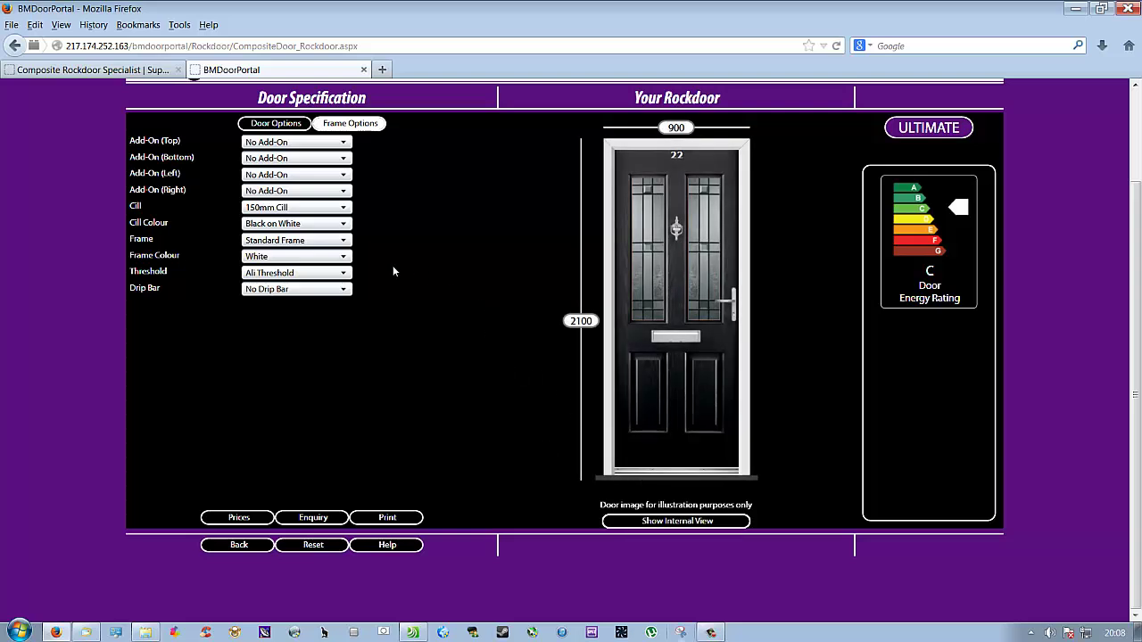
pyautogui.click(343, 257)
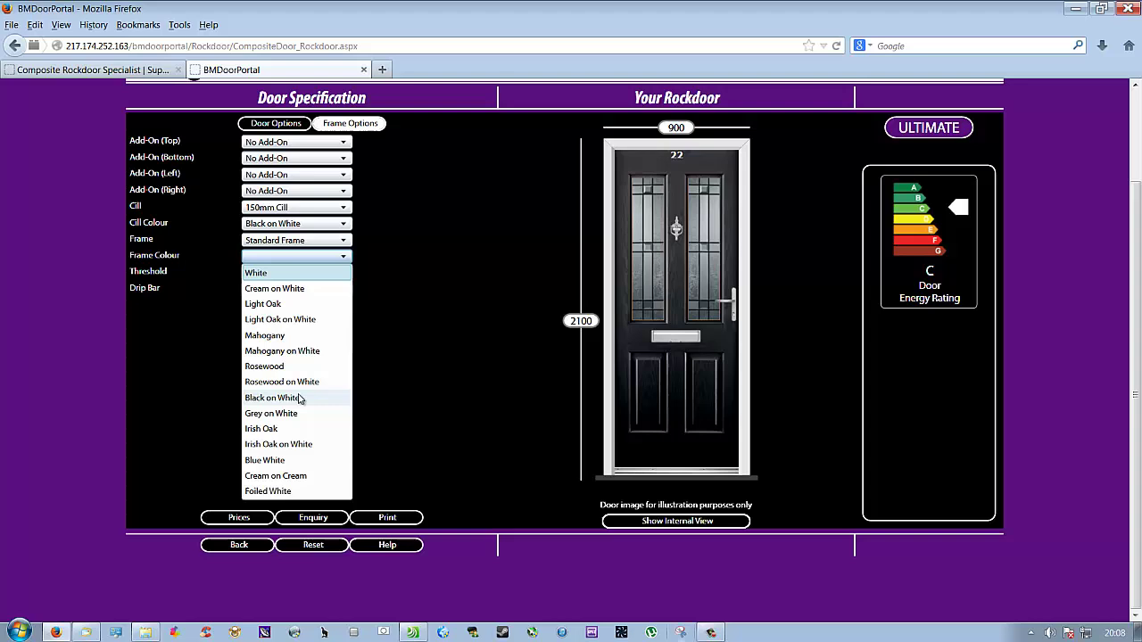
pyautogui.click(301, 399)
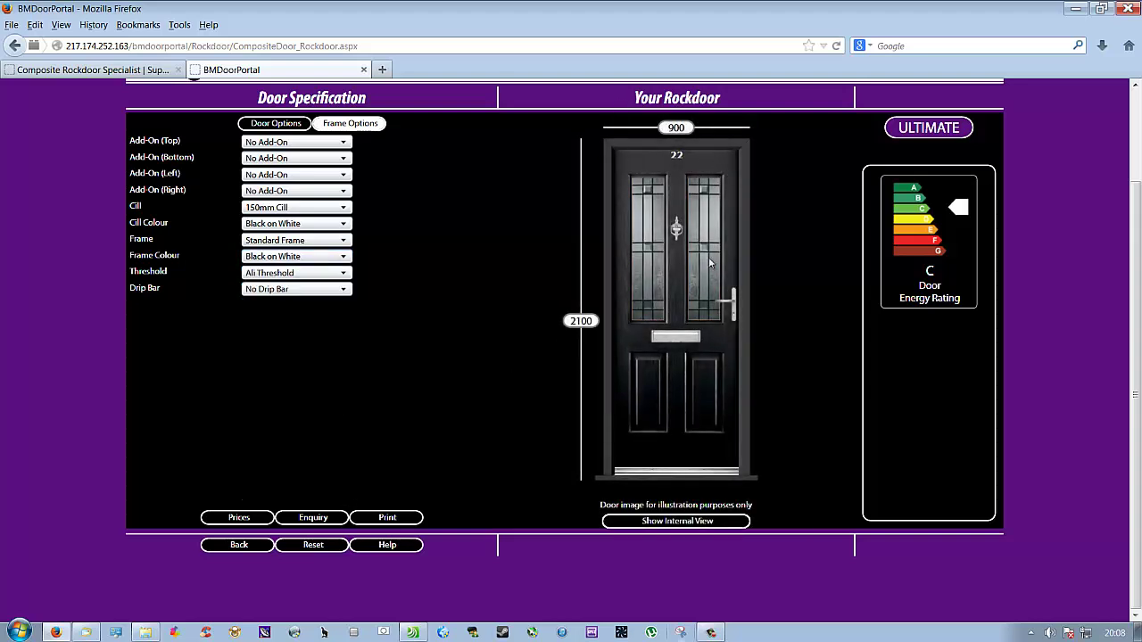
pyautogui.click(686, 525)
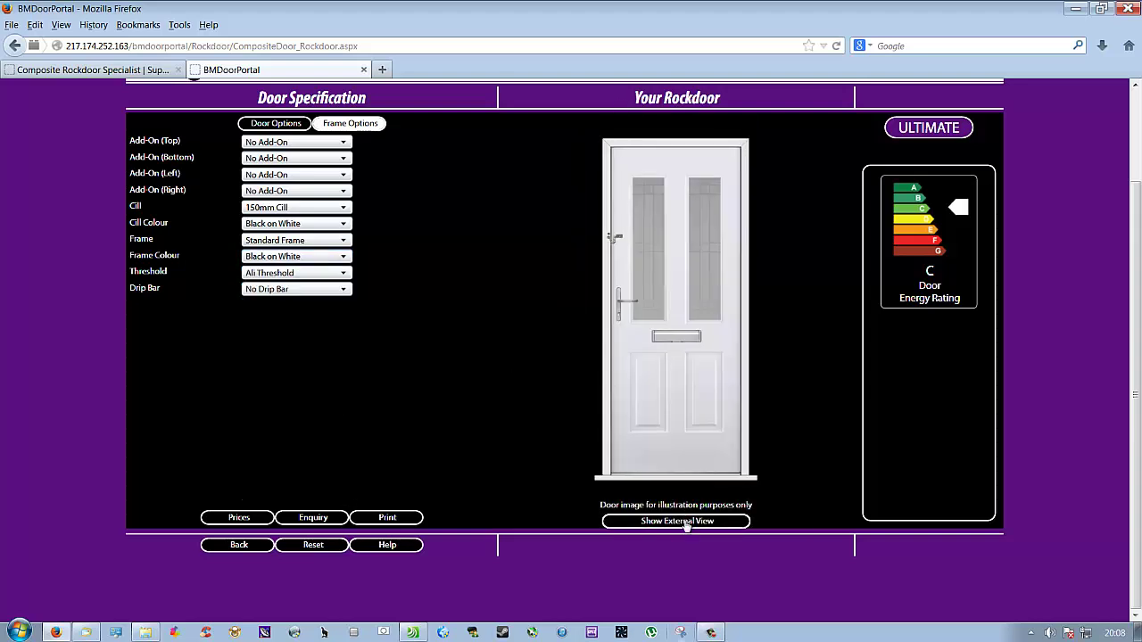
pyautogui.click(687, 522)
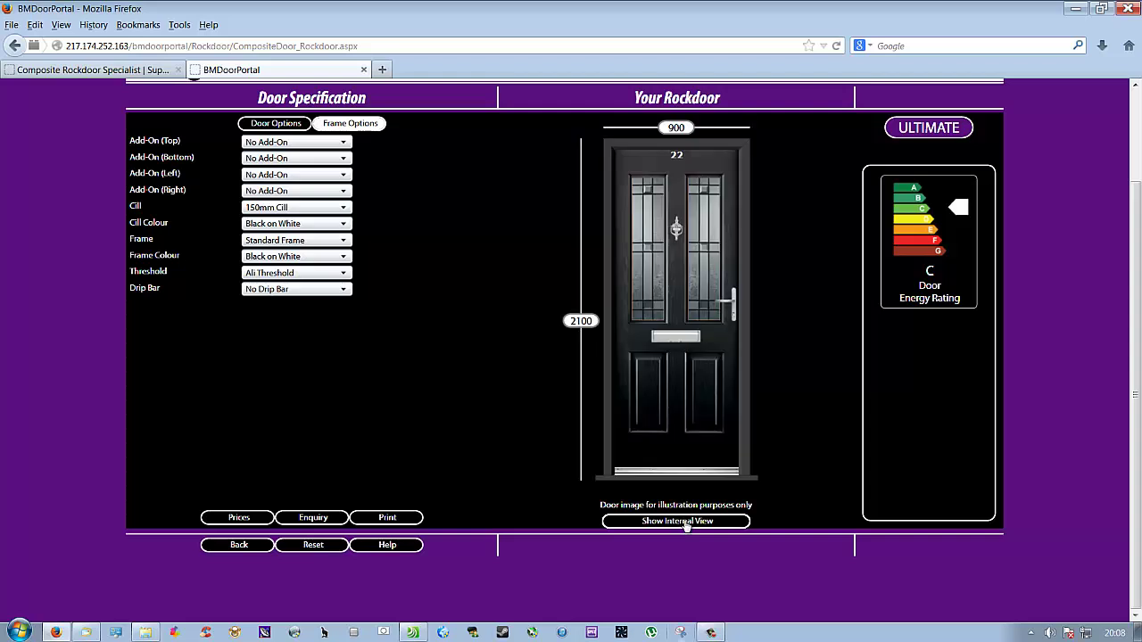
# Set the cill colour and the frame colour back to White
pyautogui.click(344, 225)
pyautogui.click(312, 233)
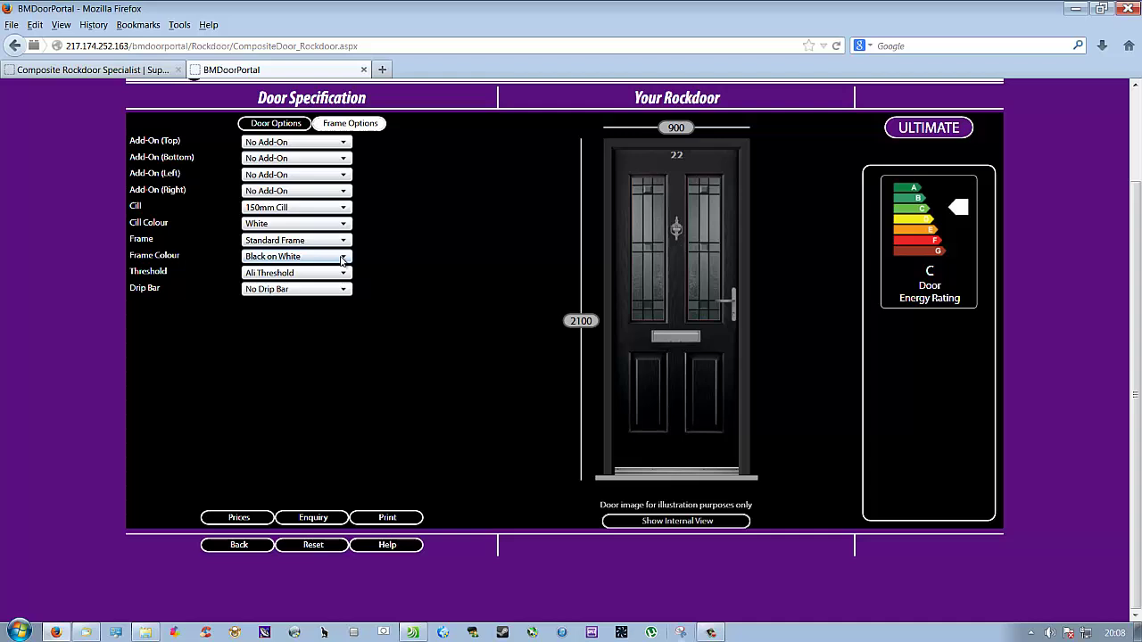
pyautogui.click(344, 257)
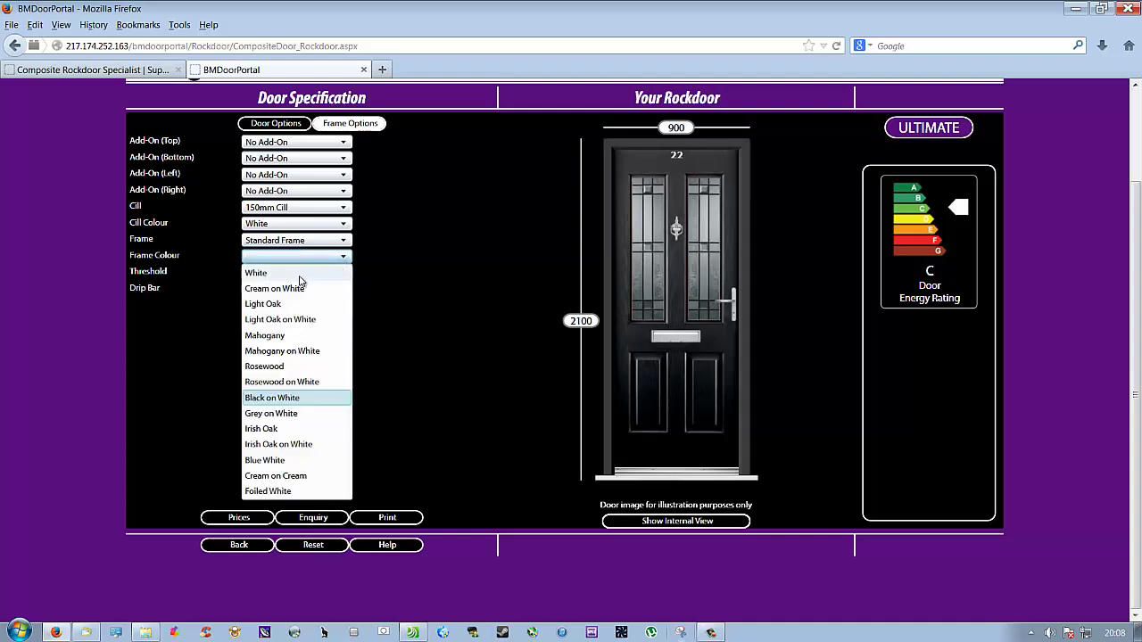
pyautogui.click(300, 266)
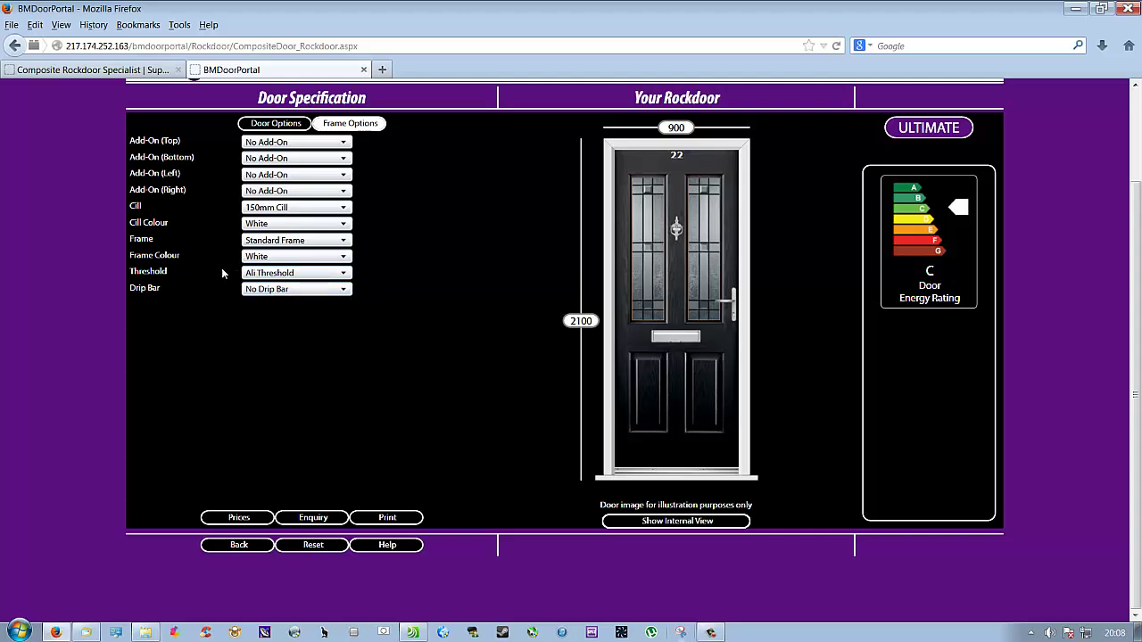
# Keep the Ali Threshold and return to the door options, checking the internal and external views
pyautogui.click(344, 279)
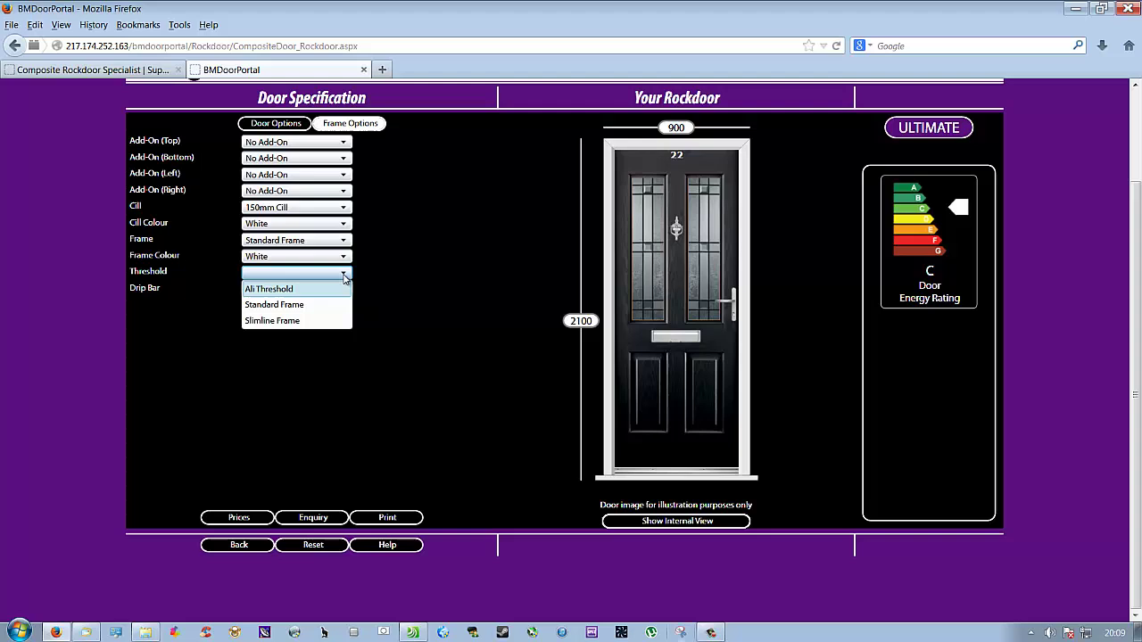
pyautogui.click(343, 289)
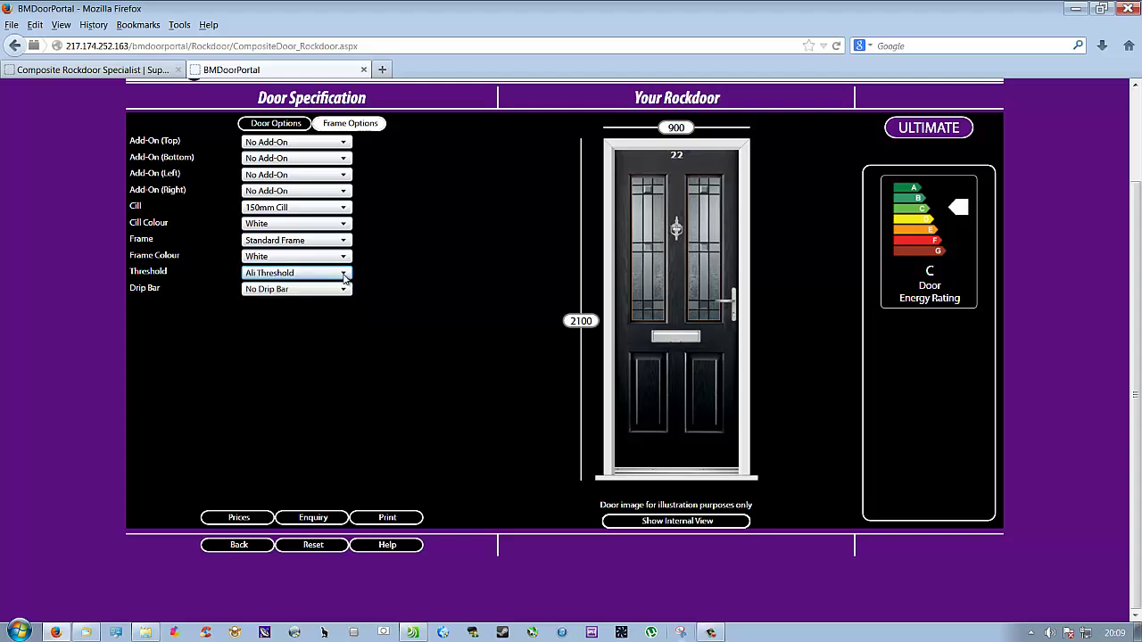
pyautogui.click(282, 127)
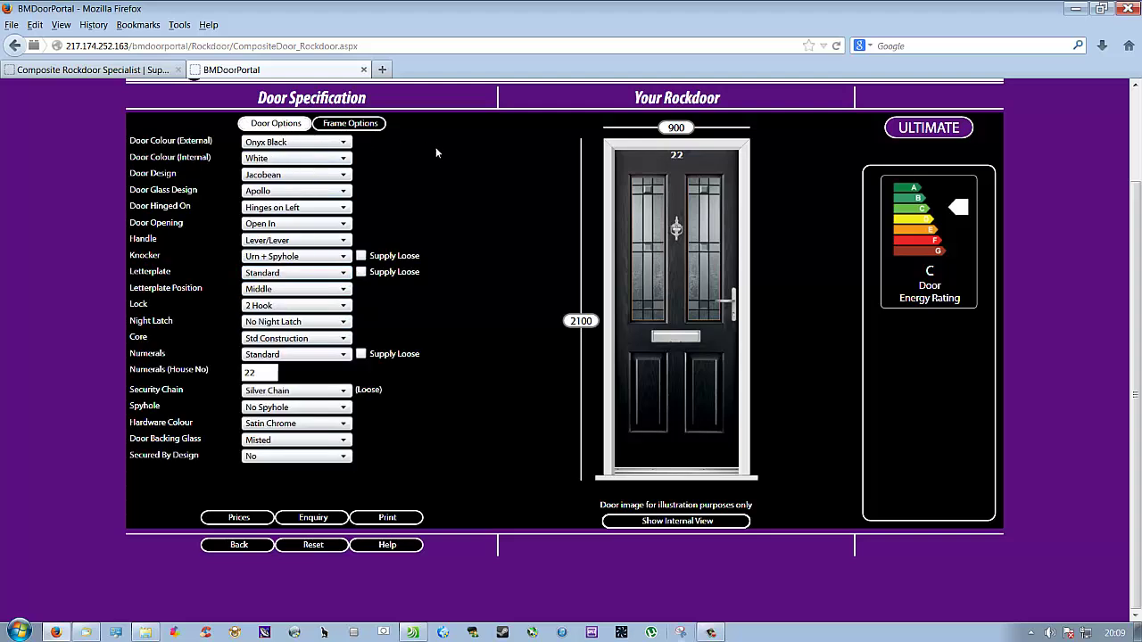
pyautogui.click(720, 525)
pyautogui.click(719, 526)
# Capture the whole door specification area, including the door preview and energy rating, with the Snipping Tool
pyautogui.click(680, 633)
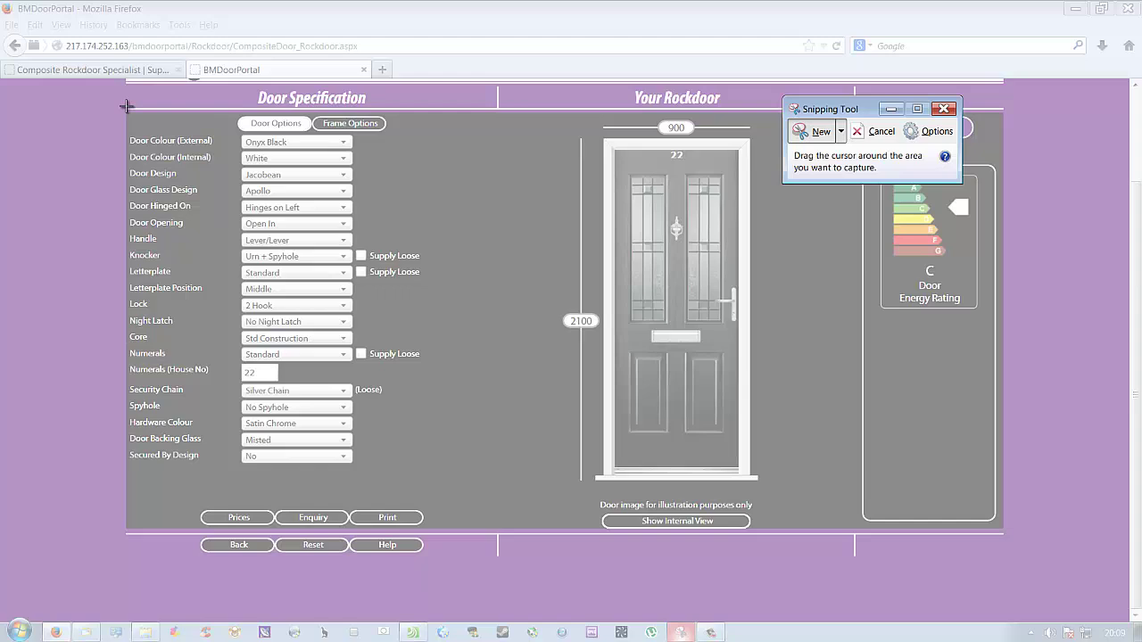
pyautogui.moveTo(116, 93); pyautogui.dragTo(1016, 557)
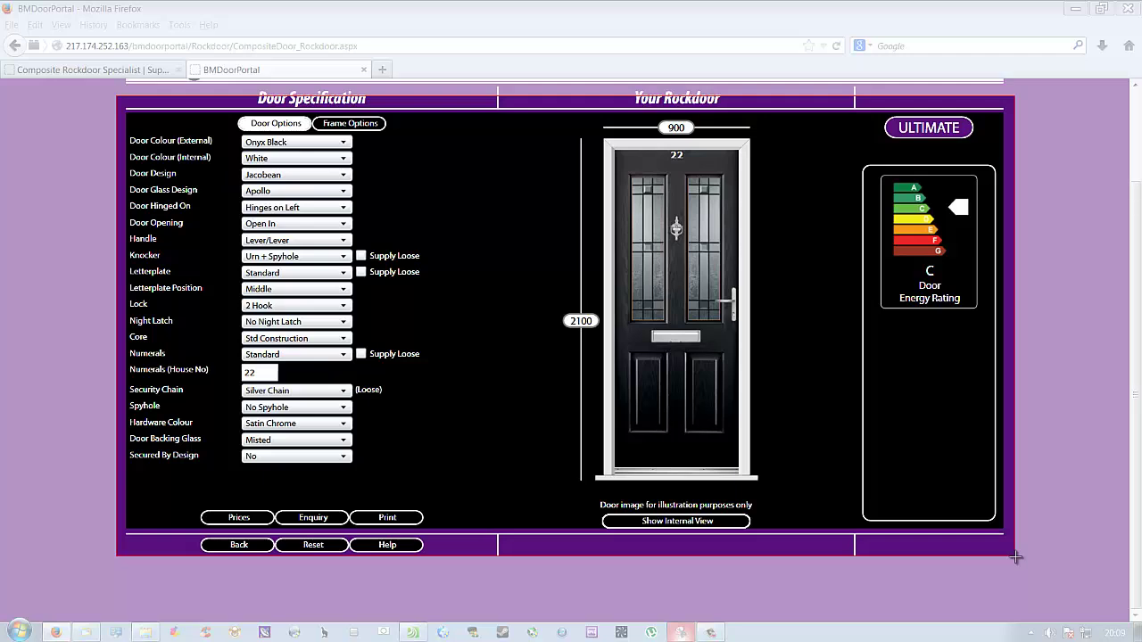
pyautogui.moveTo(1017, 558); pyautogui.dragTo(1016, 558)
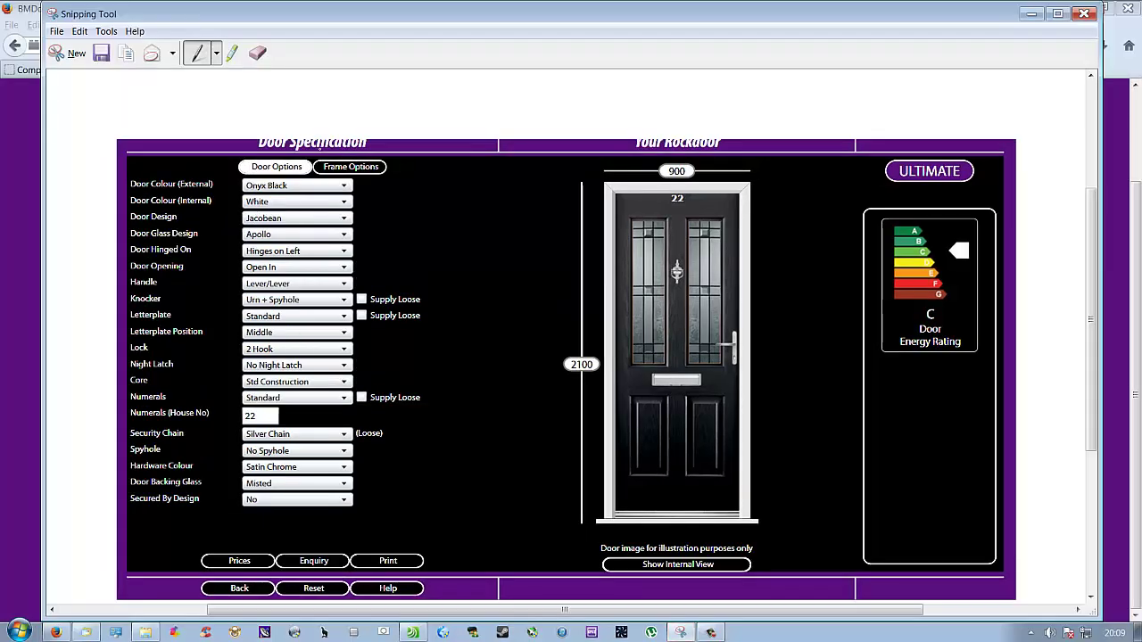
# Save the capture as the JPEG "jacobean external view" in the desktop's rockdoor folder, replacing the existing file, and close the Snipping Tool
pyautogui.click(57, 31)
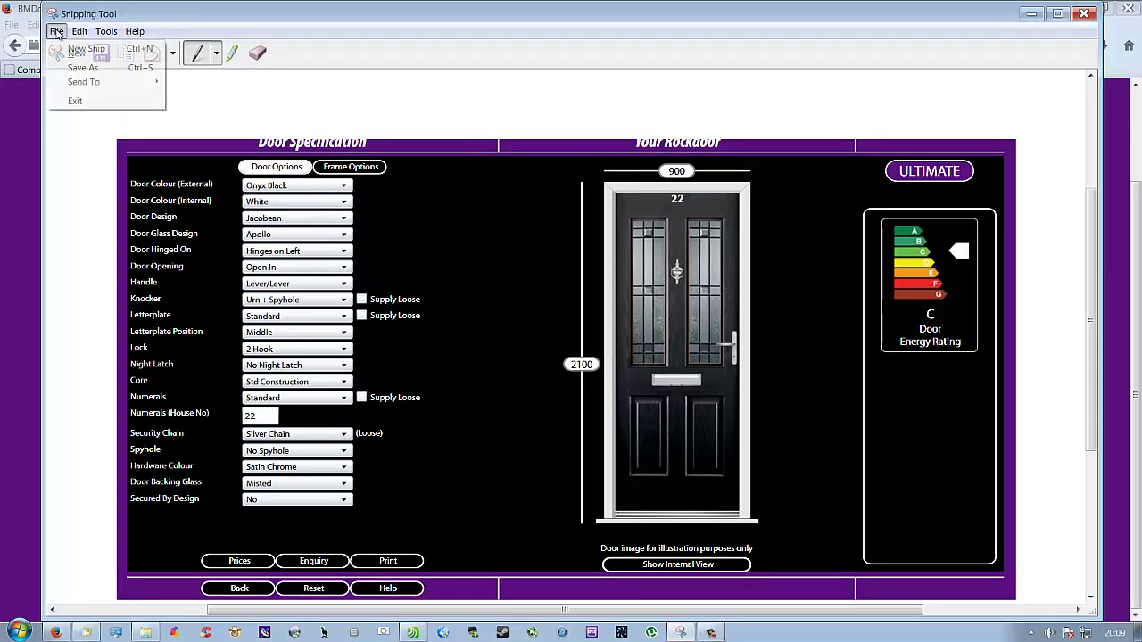
pyautogui.click(85, 68)
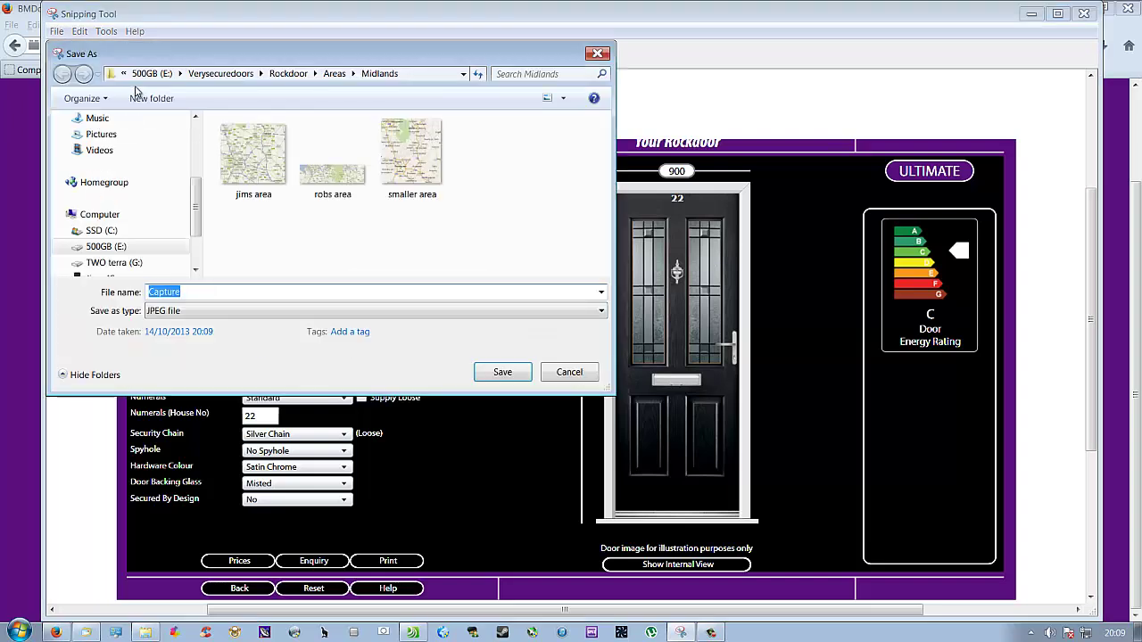
pyautogui.click(229, 74)
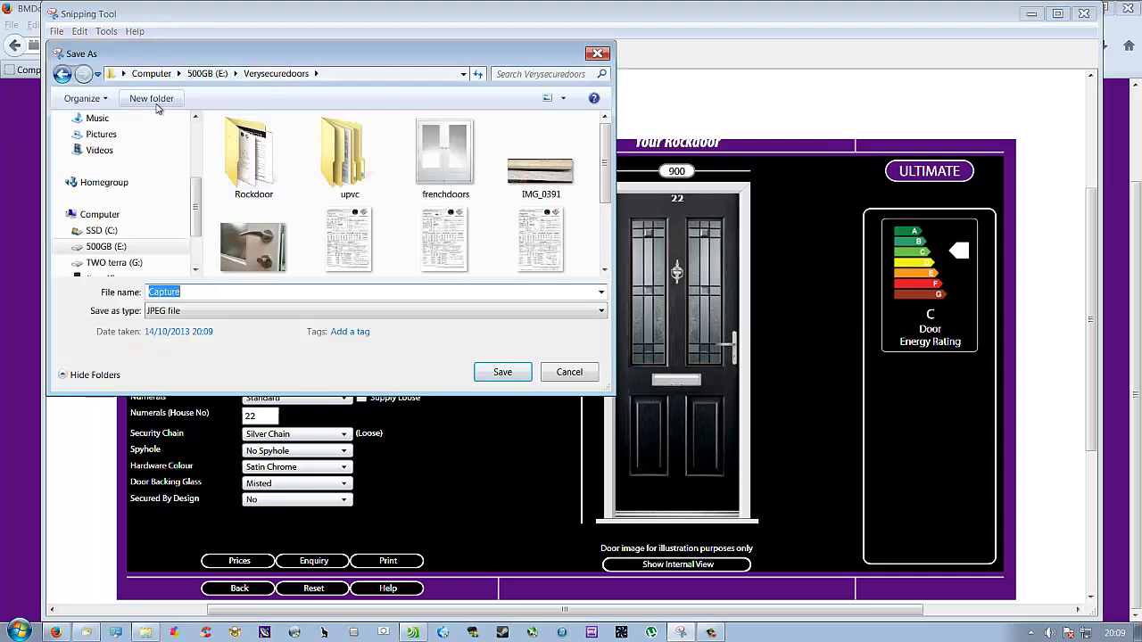
pyautogui.scroll(3, 192, 217)
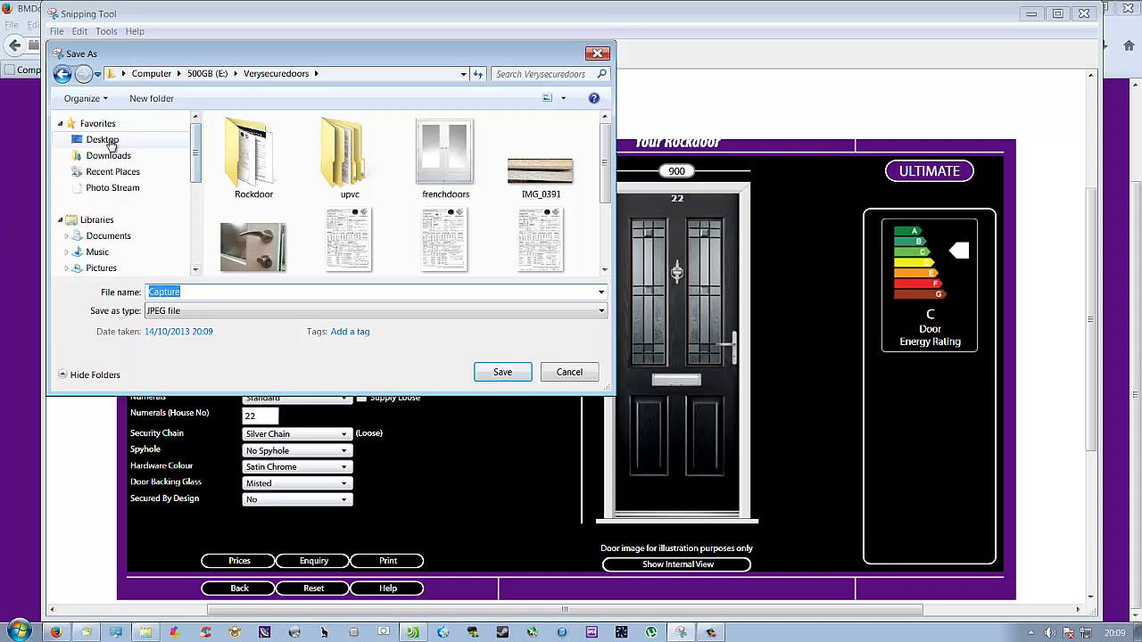
pyautogui.click(103, 140)
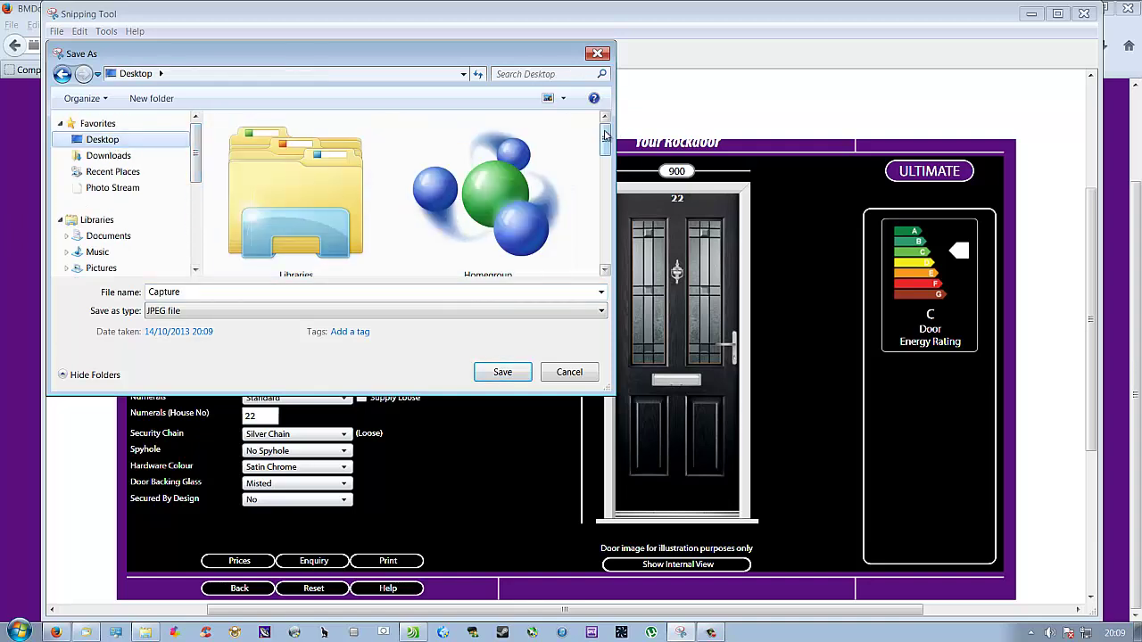
pyautogui.moveTo(605, 134); pyautogui.dragTo(609, 211)
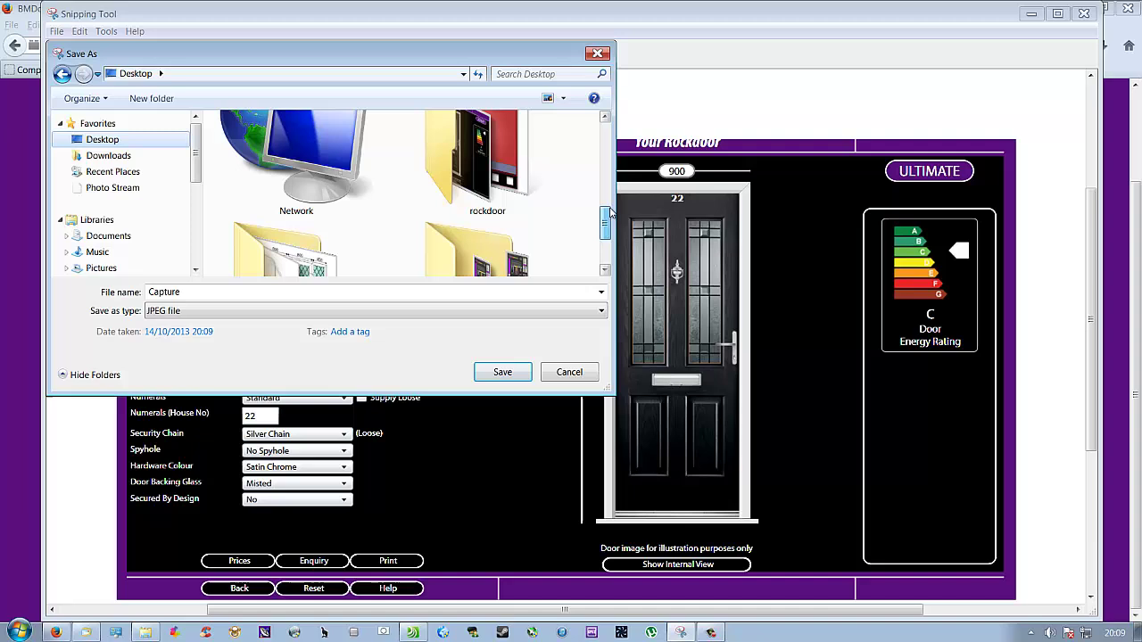
pyautogui.doubleClick(489, 166)
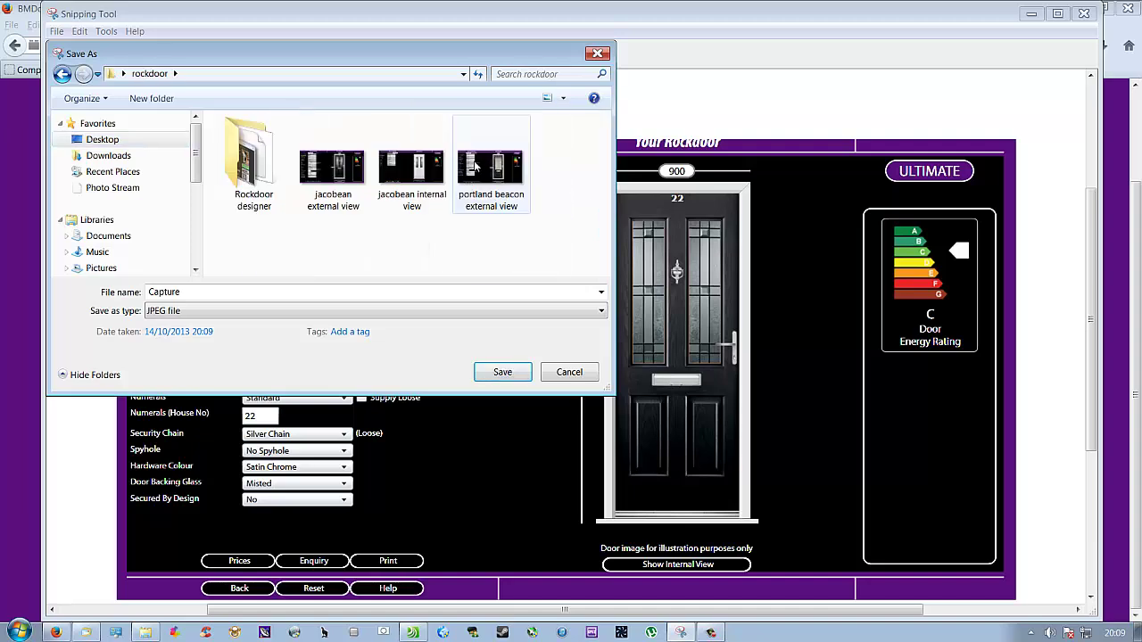
pyautogui.doubleClick(345, 172)
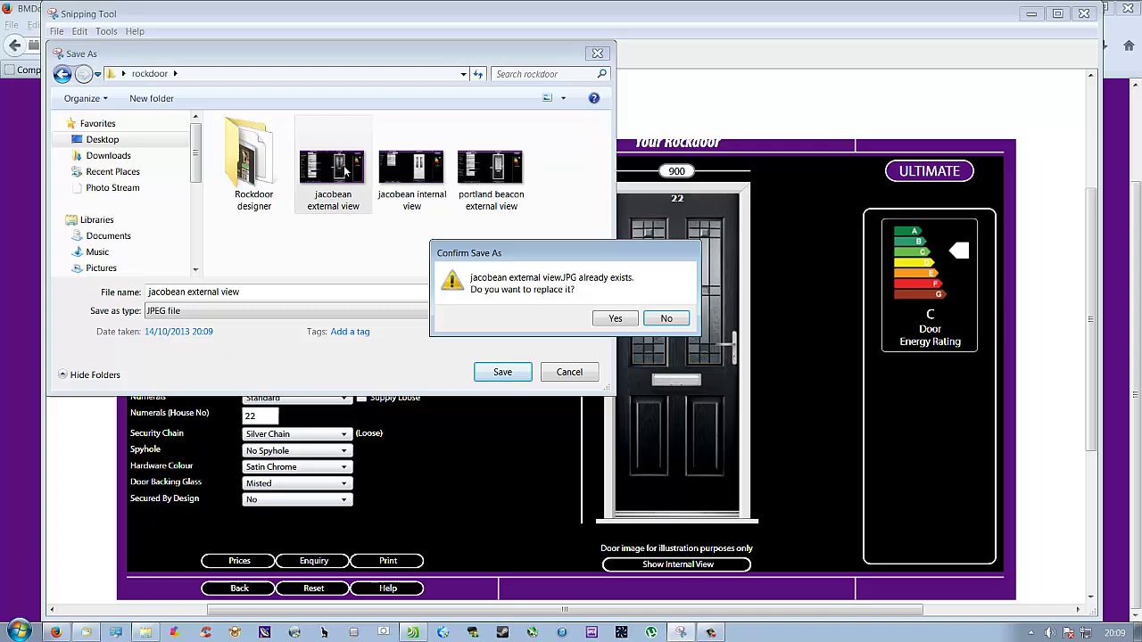
pyautogui.click(612, 319)
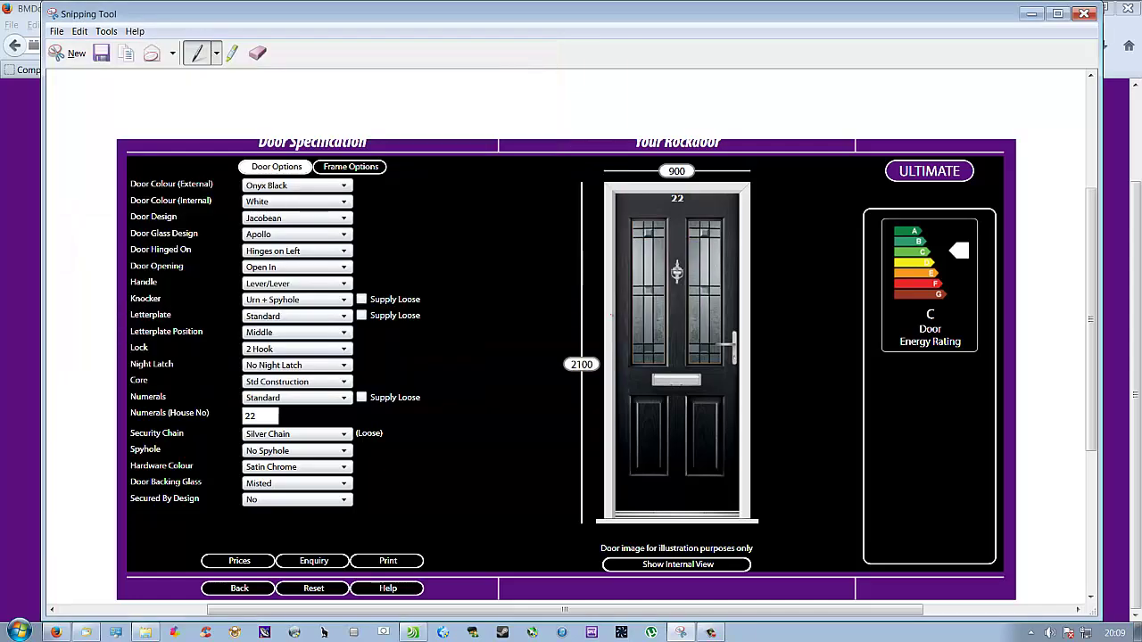
pyautogui.click(1084, 13)
# Show the frame options with the internal door view and capture the whole specification area with the Snipping Tool
pyautogui.click(354, 127)
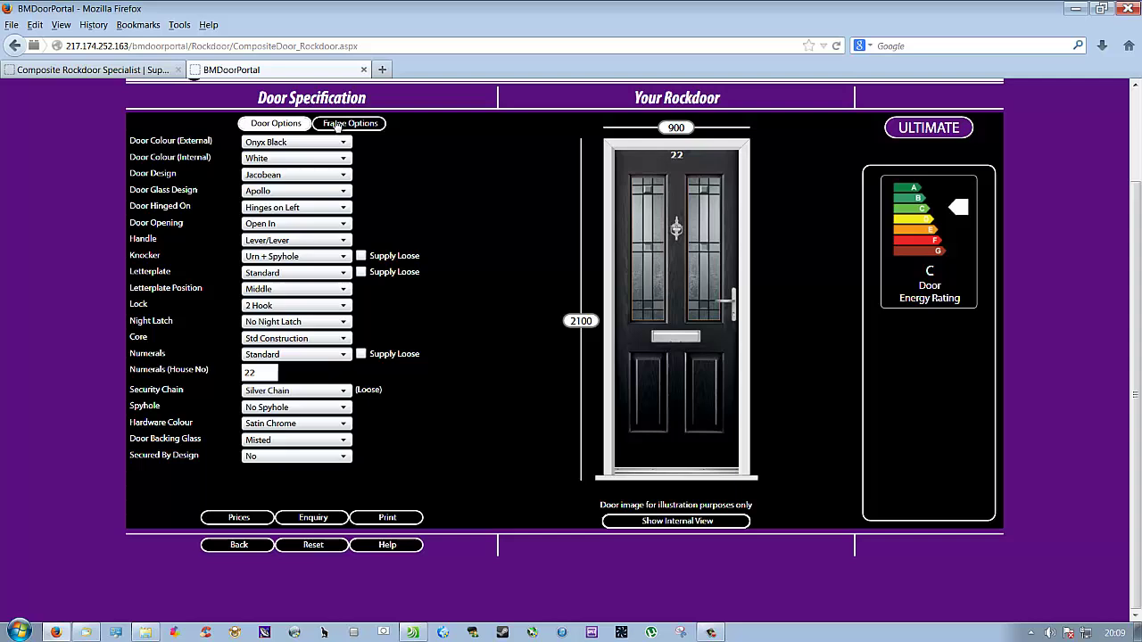
pyautogui.click(684, 523)
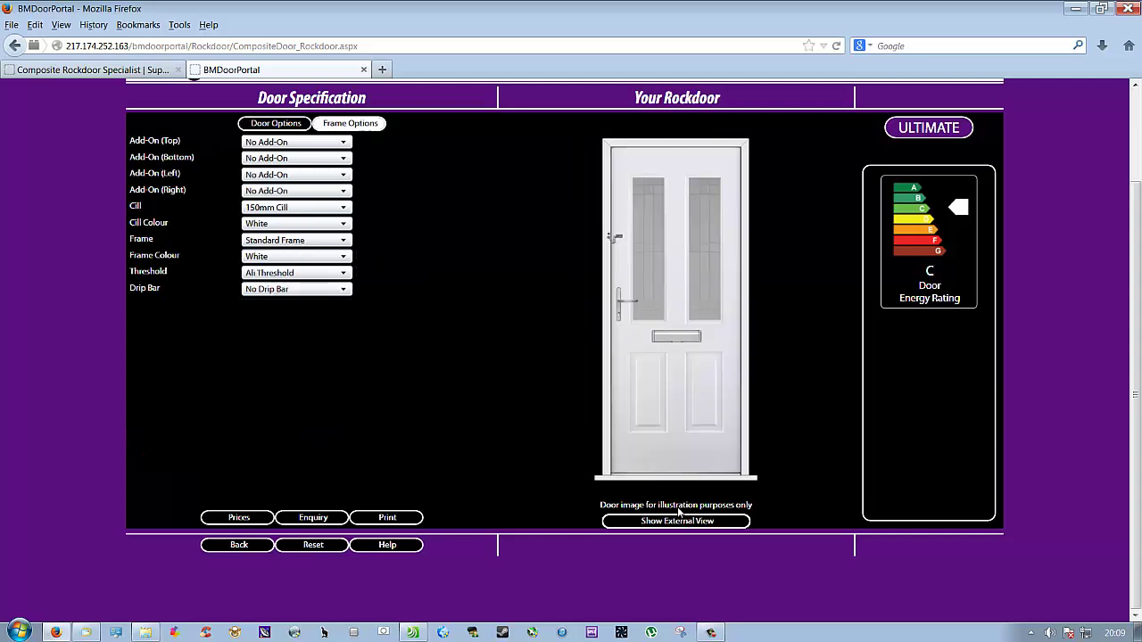
pyautogui.click(687, 633)
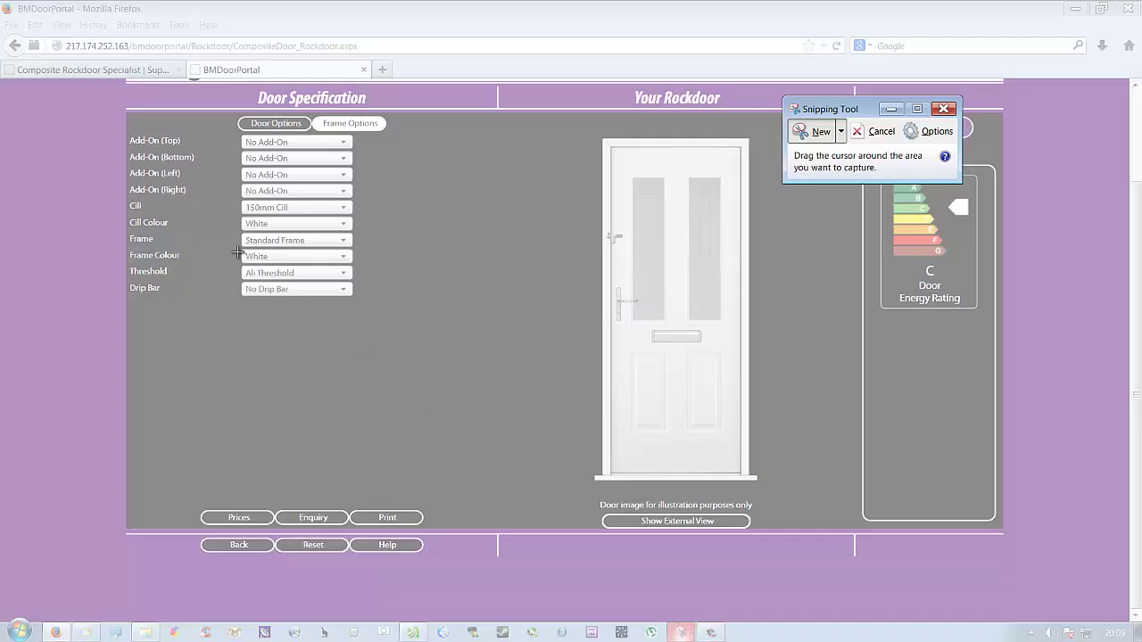
pyautogui.moveTo(114, 87); pyautogui.dragTo(1012, 553)
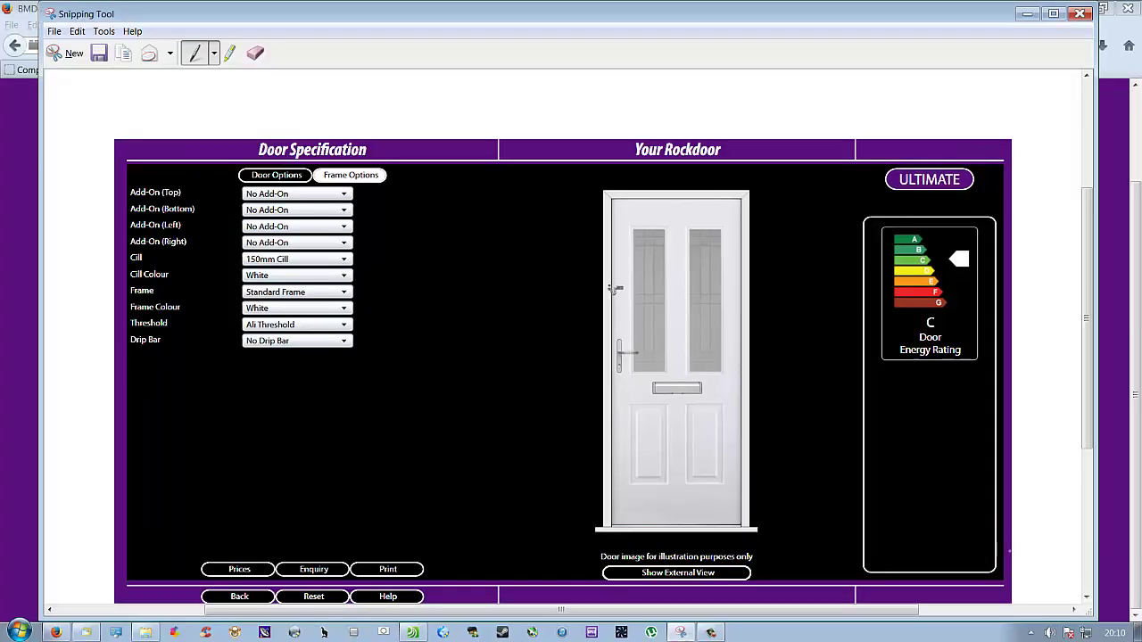
# Save the capture as the JPEG "jacobean internal view" in the rockdoor folder, replacing the existing file, and close the Snipping Tool
pyautogui.click(55, 30)
pyautogui.click(83, 68)
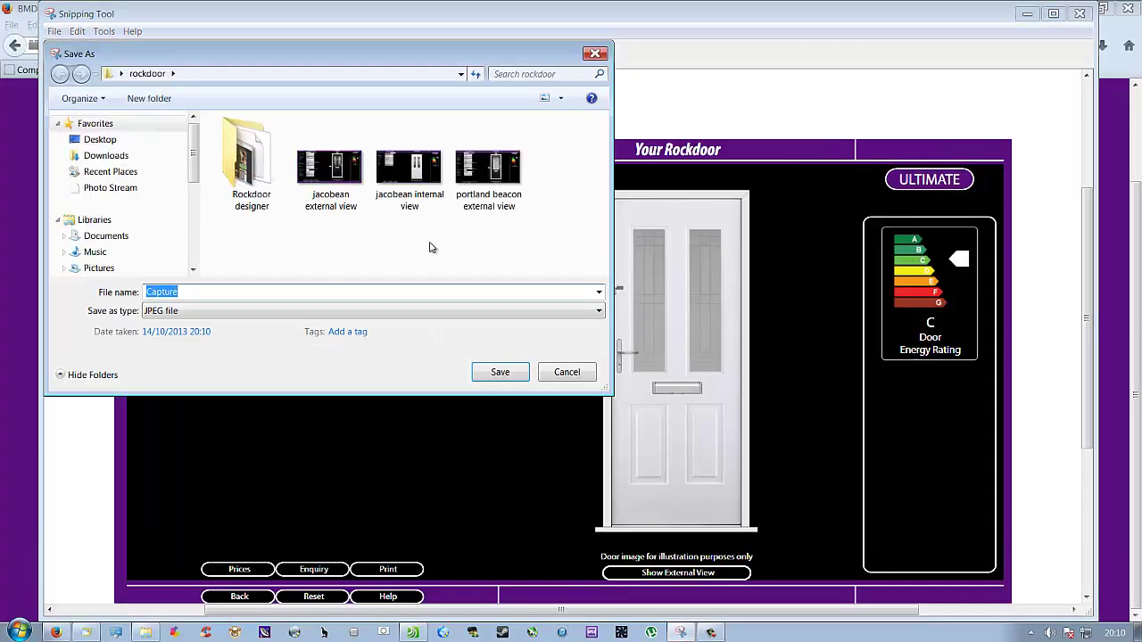
pyautogui.doubleClick(414, 202)
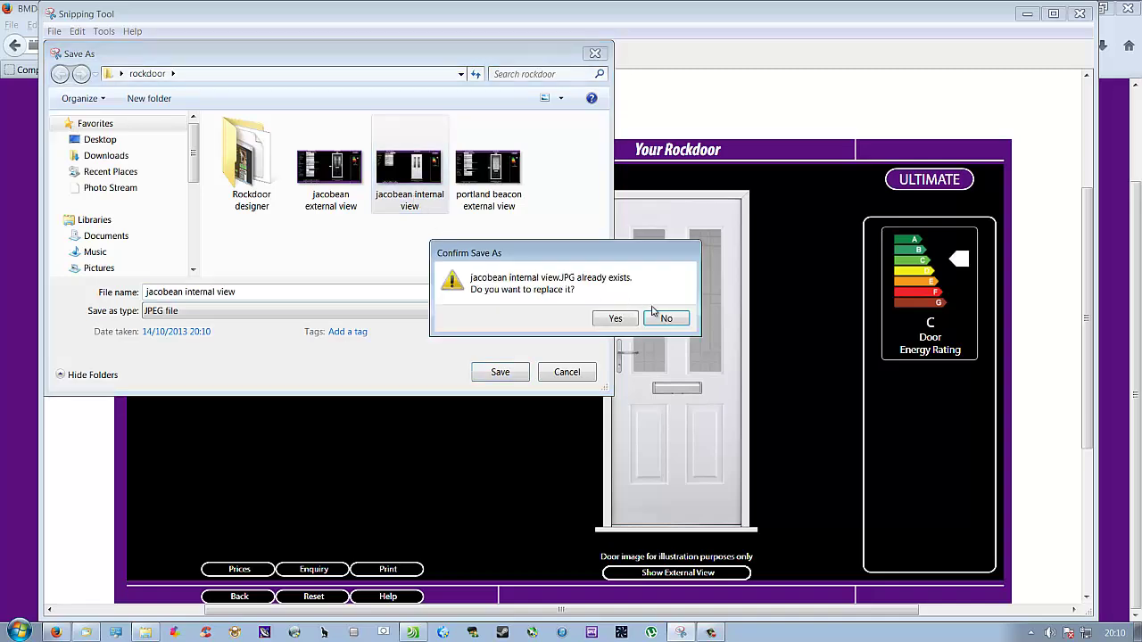
pyautogui.click(617, 320)
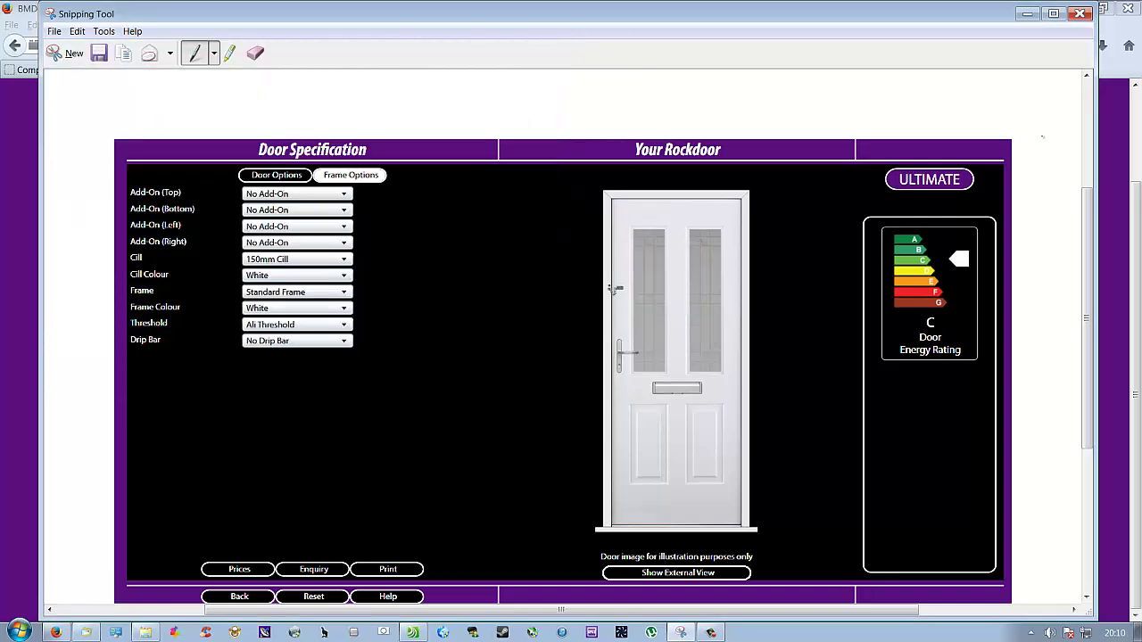
pyautogui.click(1082, 14)
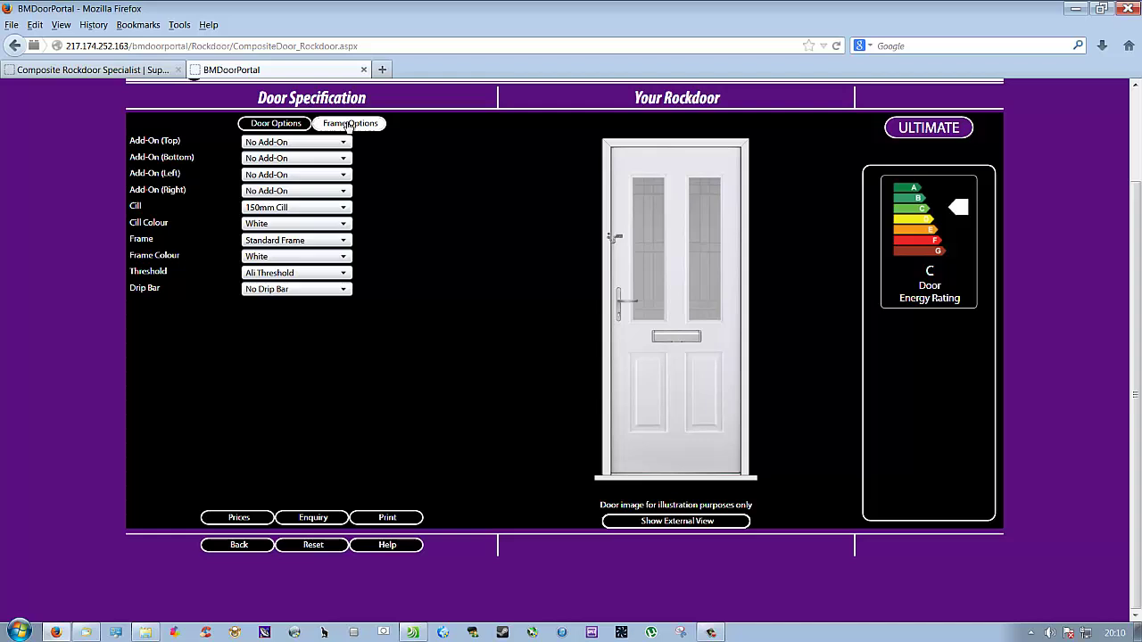
# Return to the door options in external view and try Anthracite Grey outside, White inside, Apollo glass and Clear backing glass
pyautogui.click(282, 125)
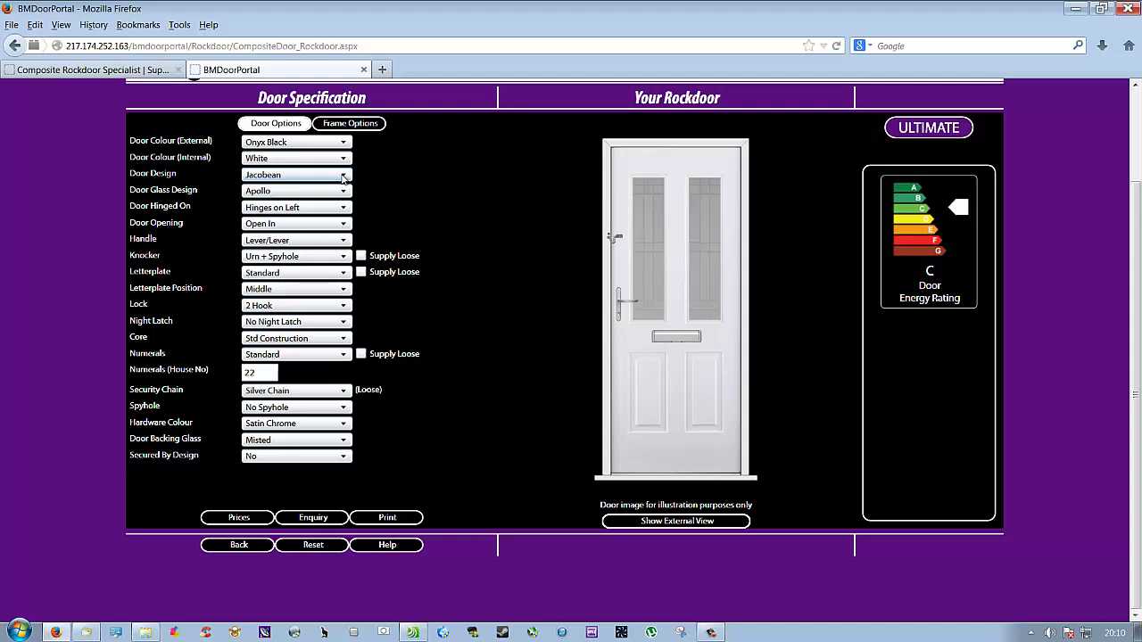
pyautogui.click(660, 524)
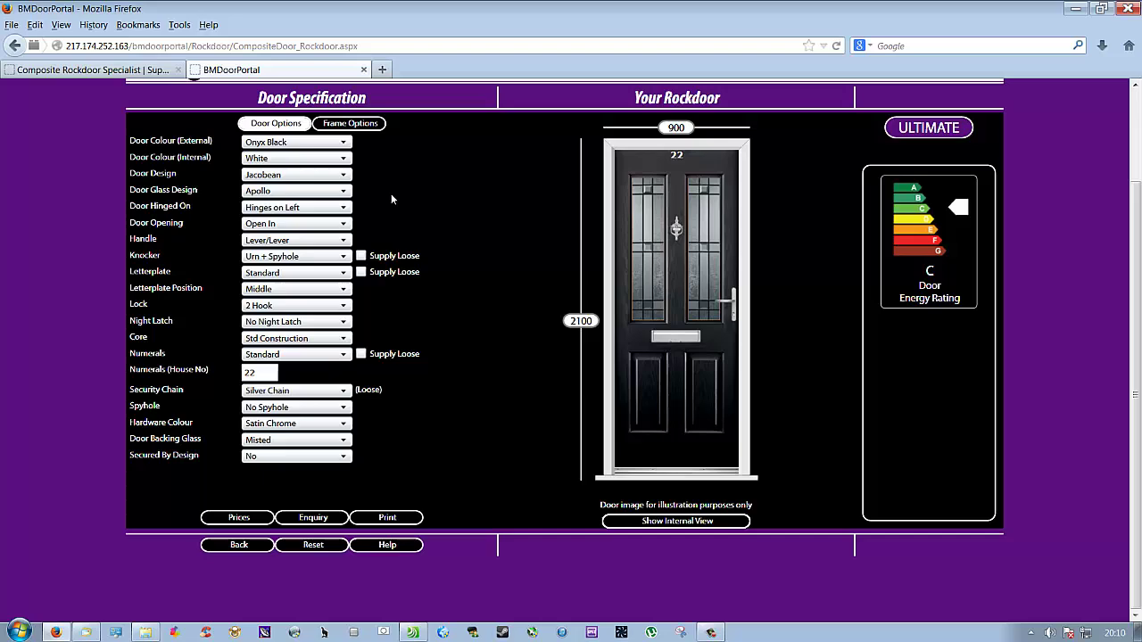
pyautogui.click(344, 143)
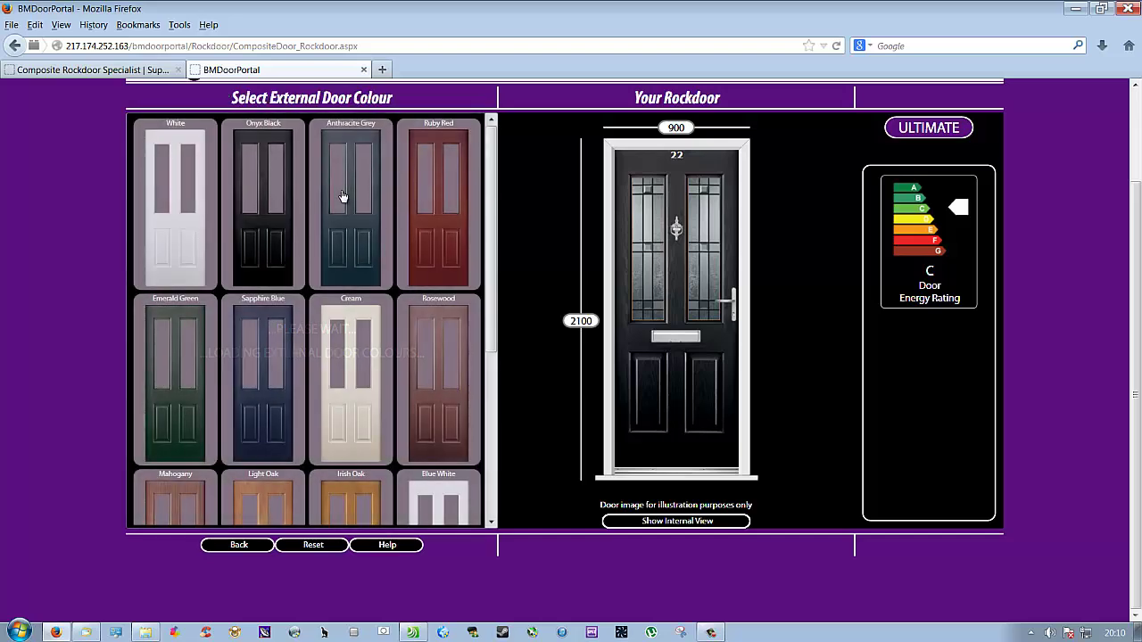
pyautogui.click(343, 196)
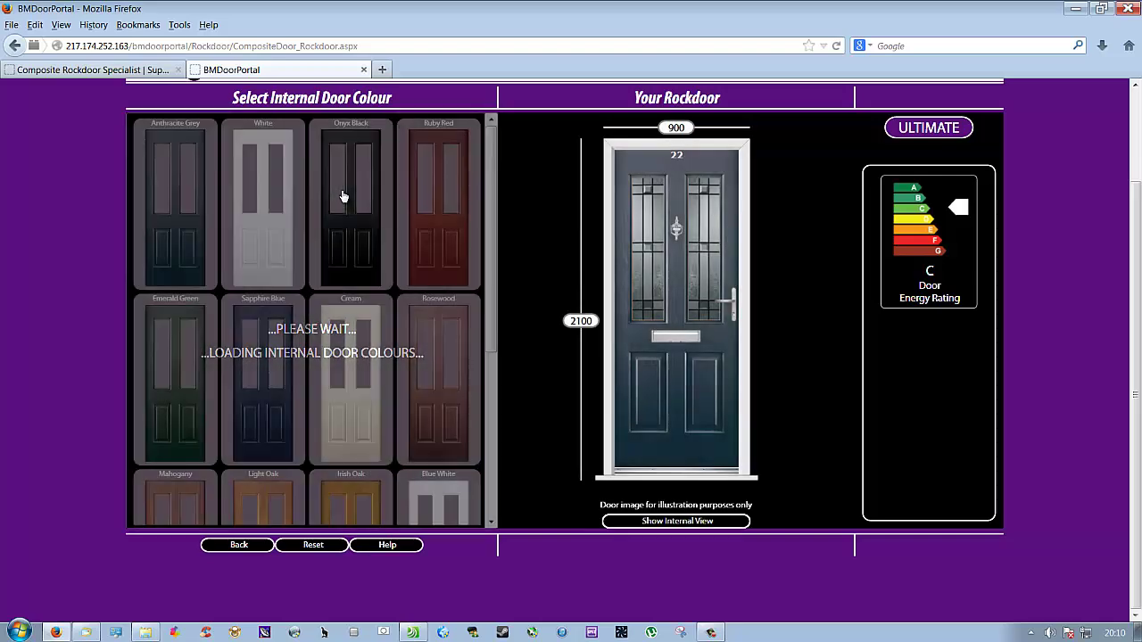
pyautogui.click(266, 196)
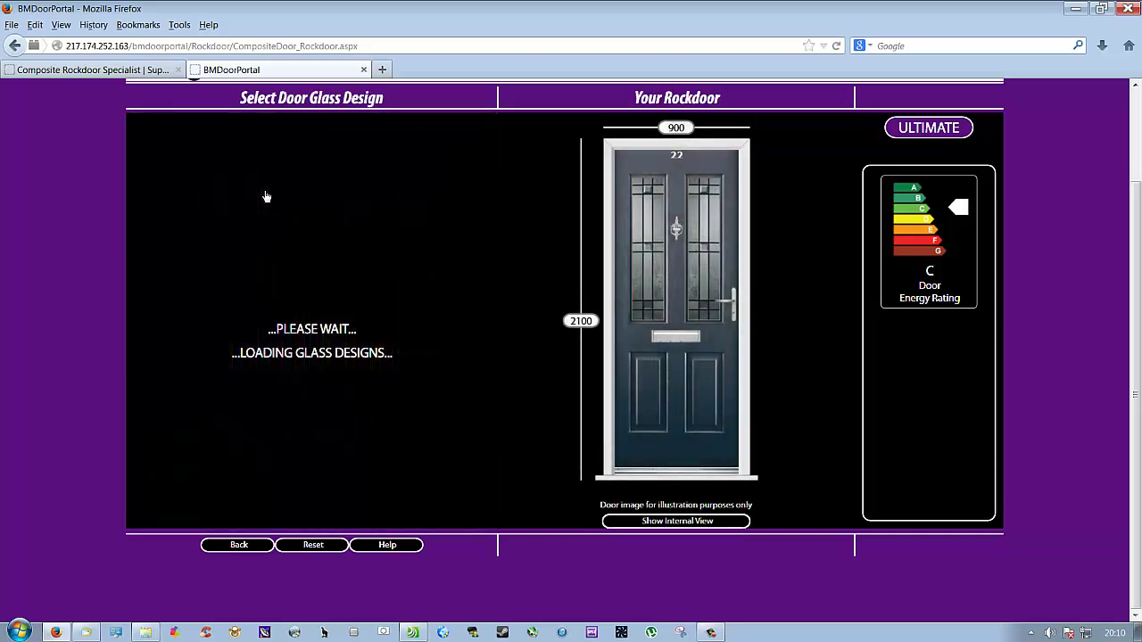
pyautogui.click(250, 218)
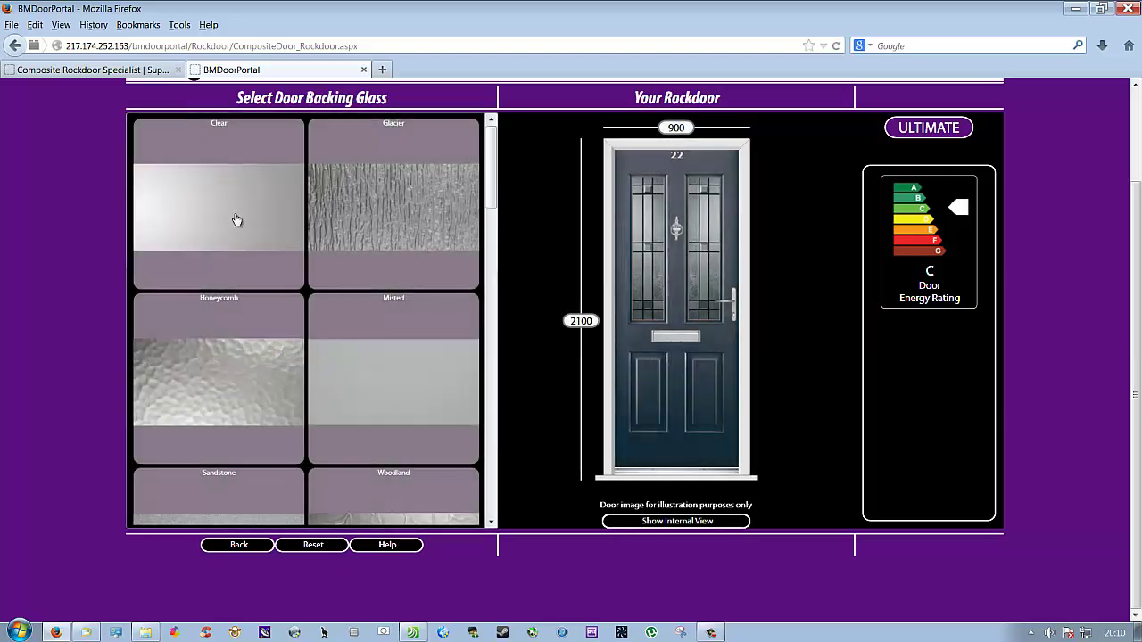
pyautogui.click(237, 221)
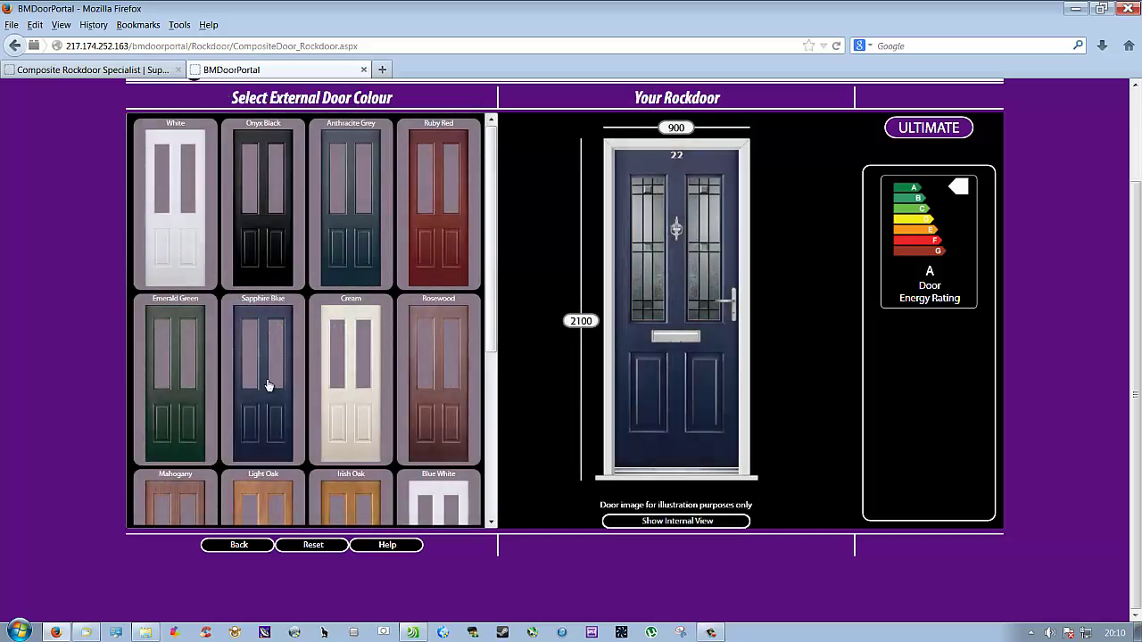
# Try Sapphire Blue as the external door colour with a White interior, Apollo glass and Clear backing glass
pyautogui.click(269, 386)
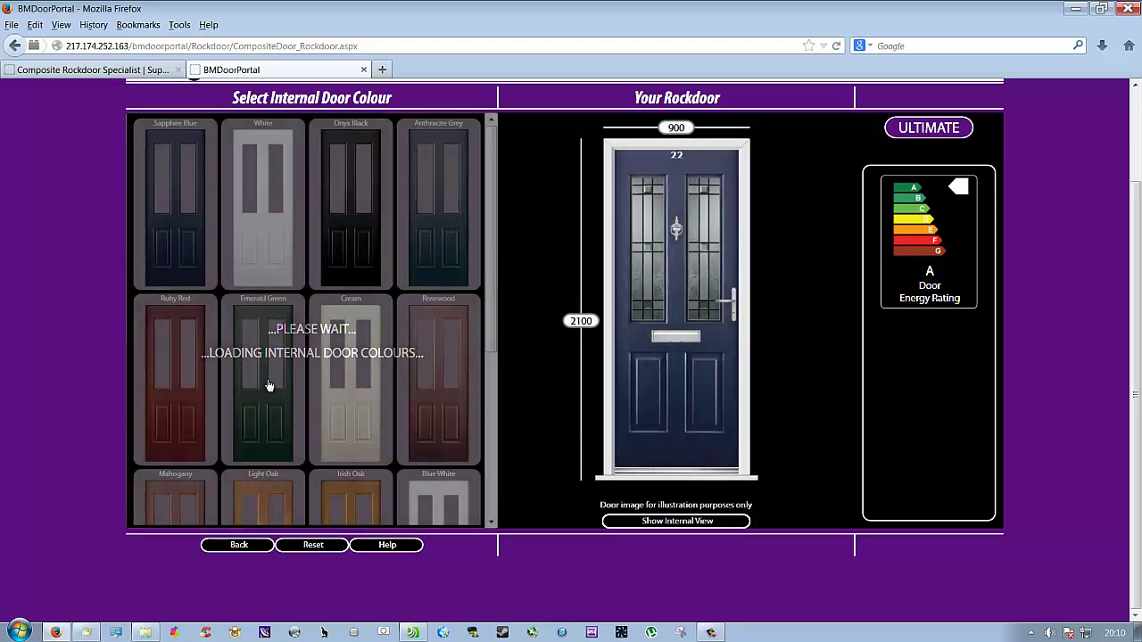
pyautogui.click(246, 232)
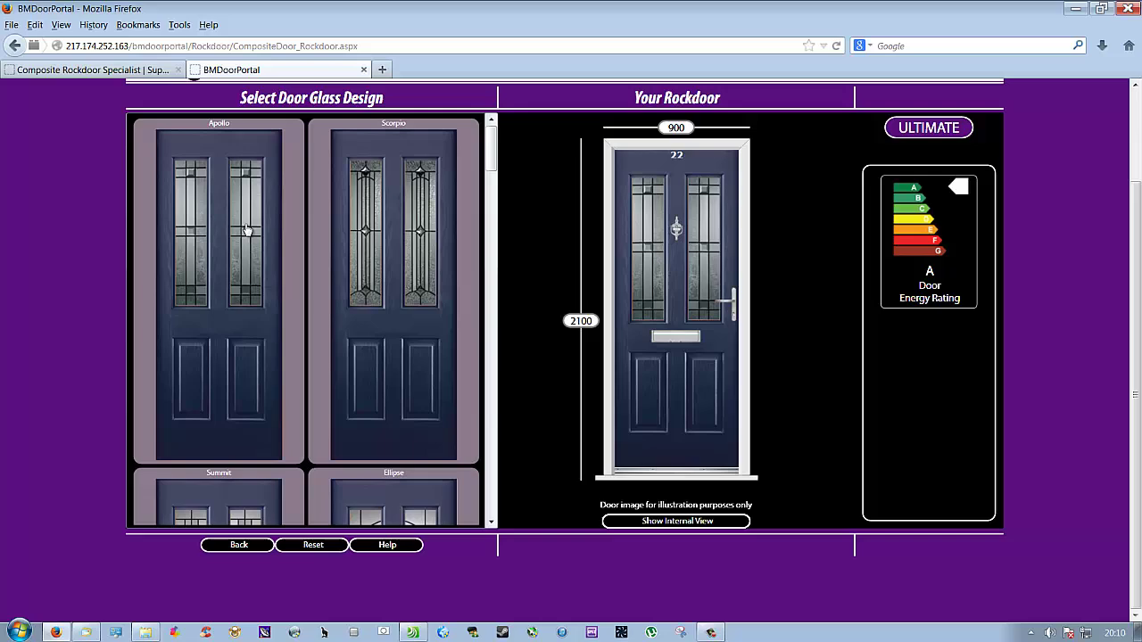
pyautogui.click(249, 229)
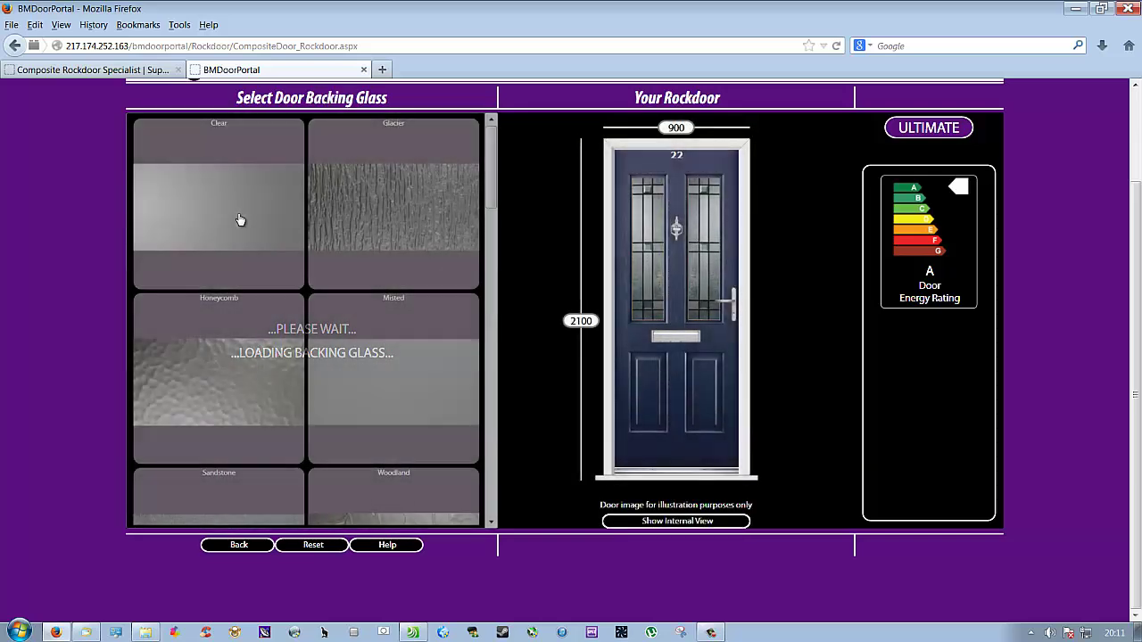
pyautogui.click(215, 229)
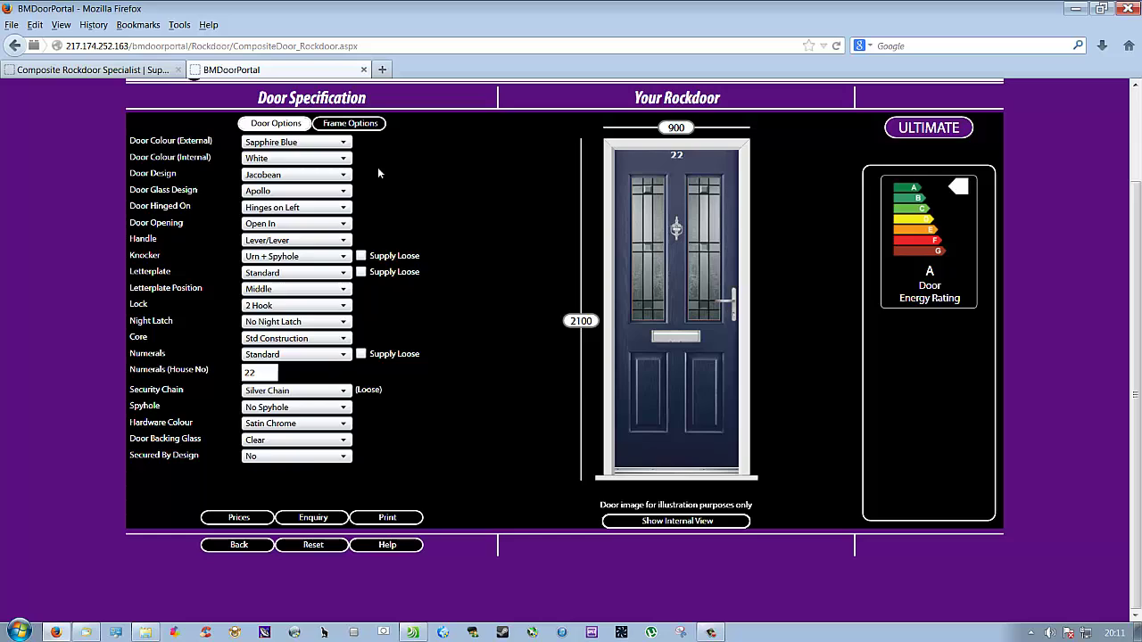
# Change the door design to Portland with Onyx Black outside, White inside, Beacon glass and Clear backing glass
pyautogui.click(345, 175)
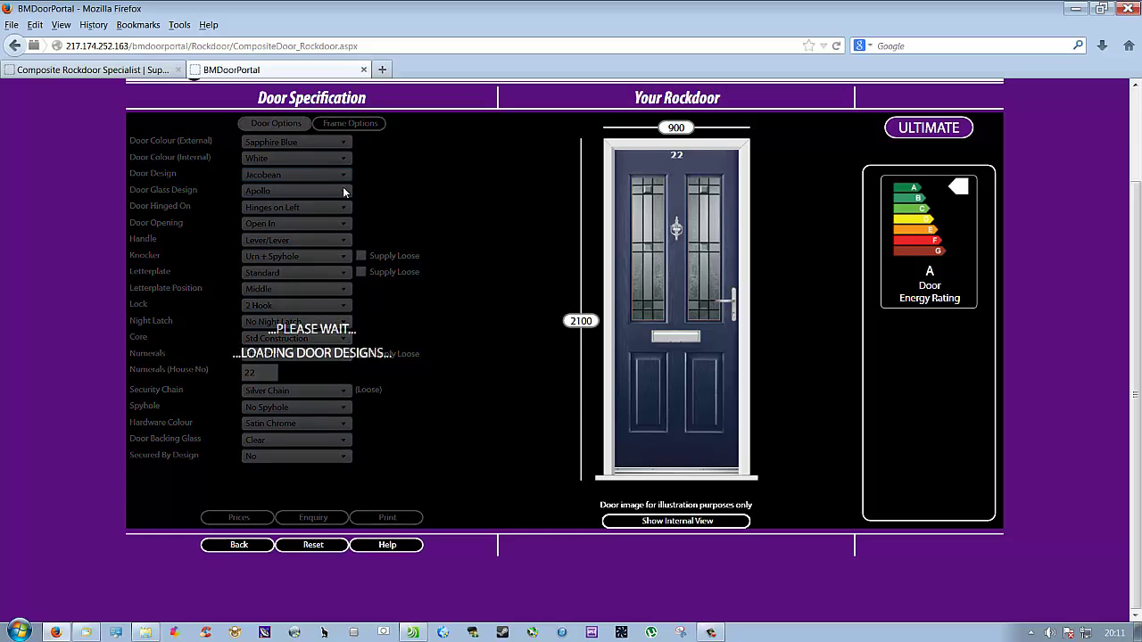
pyautogui.click(175, 203)
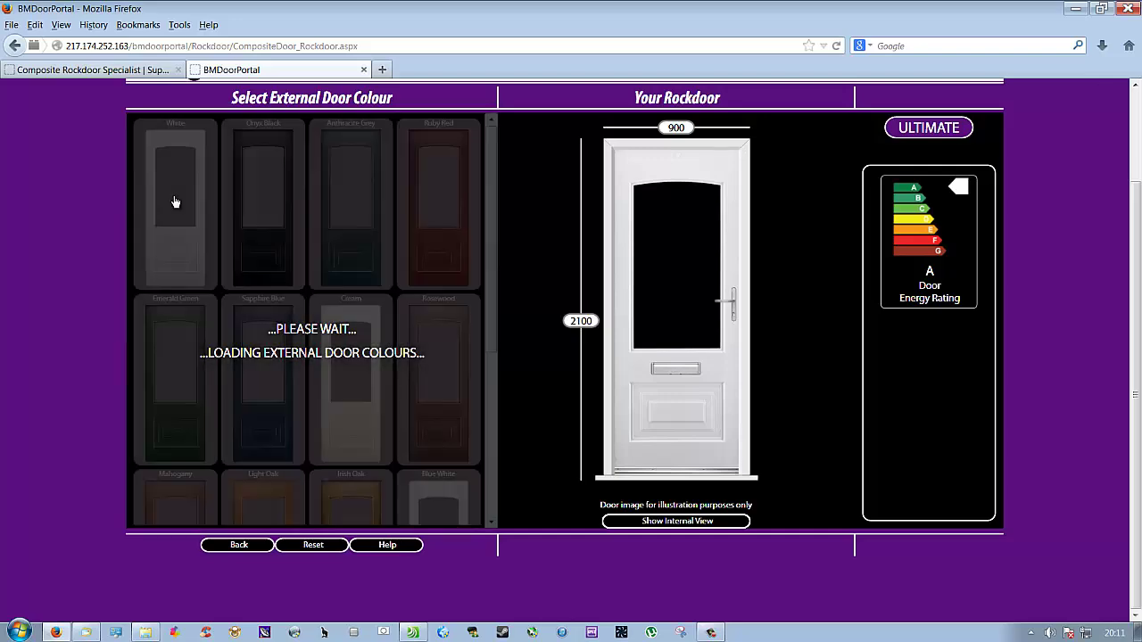
pyautogui.click(264, 203)
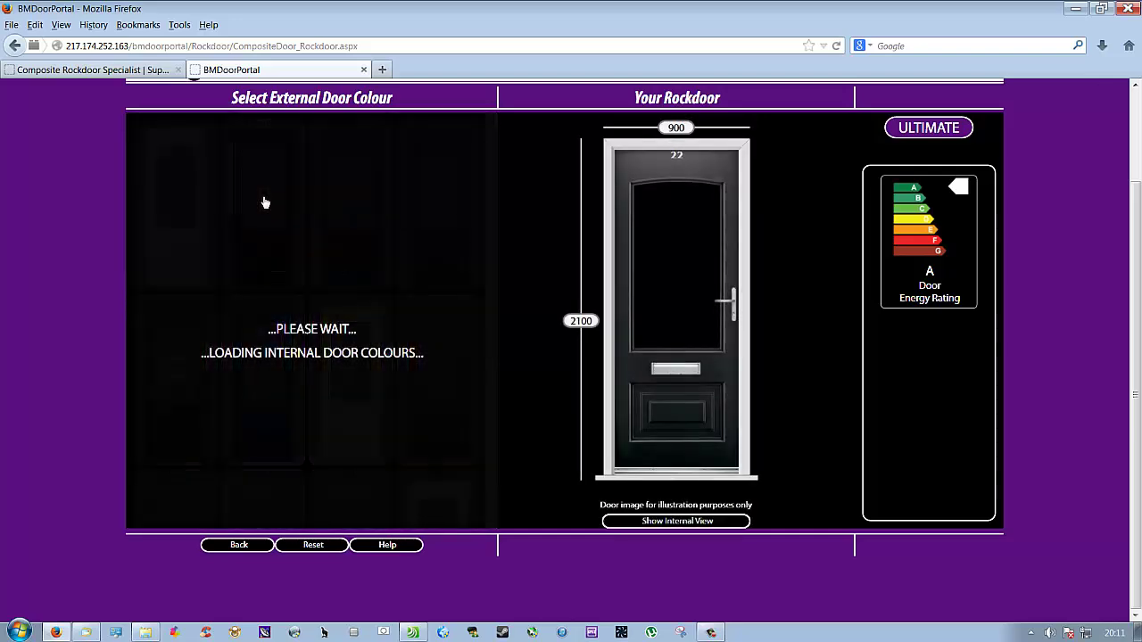
pyautogui.click(260, 203)
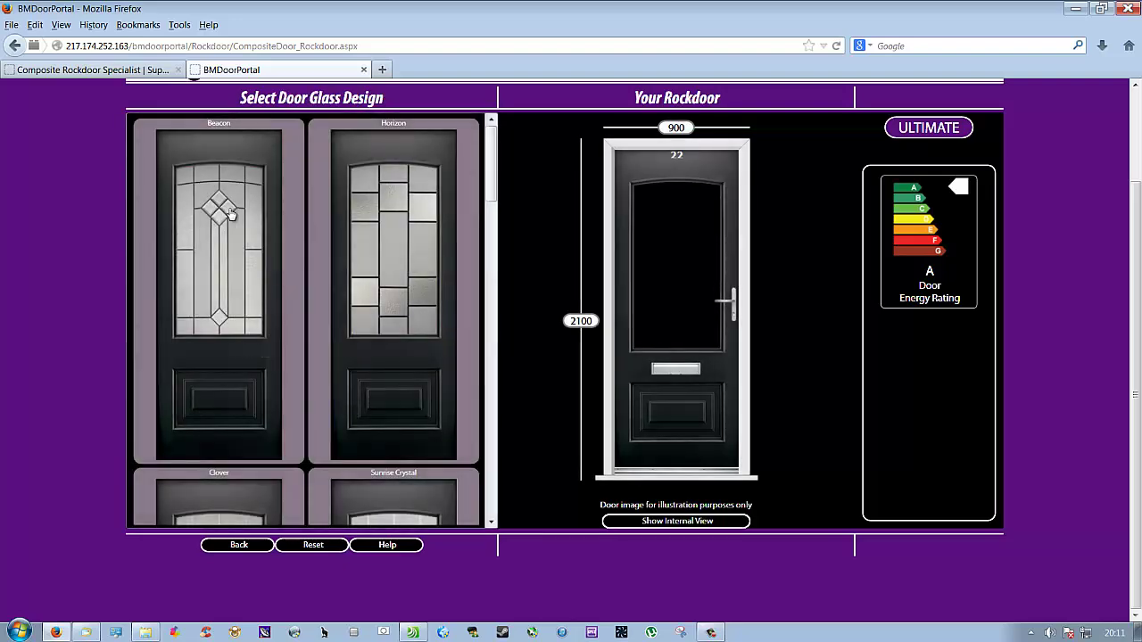
pyautogui.click(230, 214)
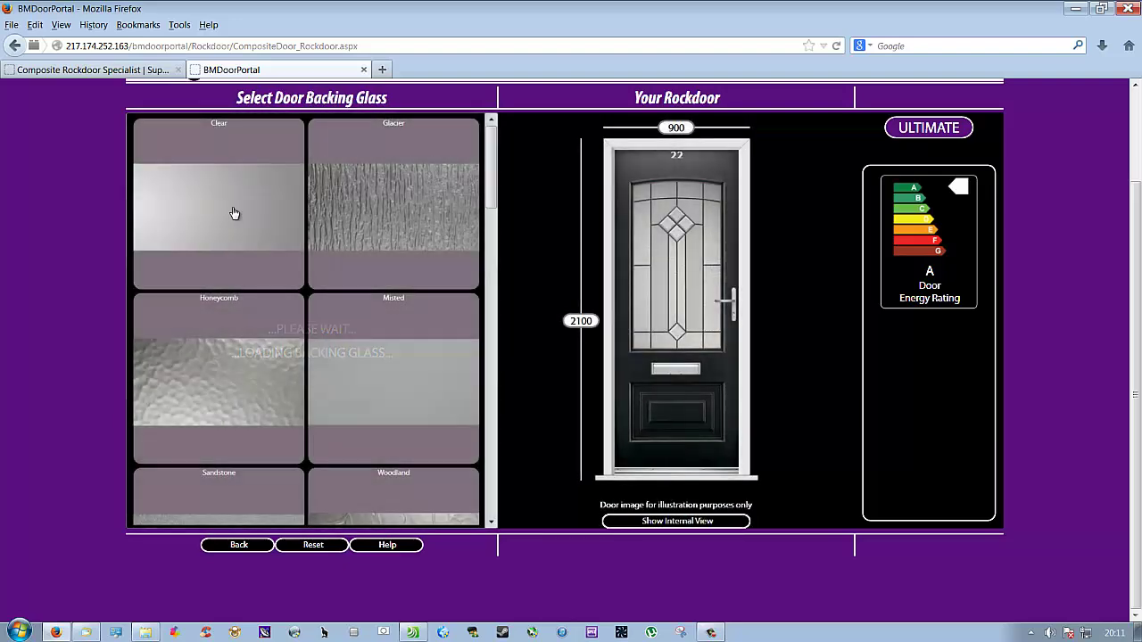
pyautogui.click(232, 214)
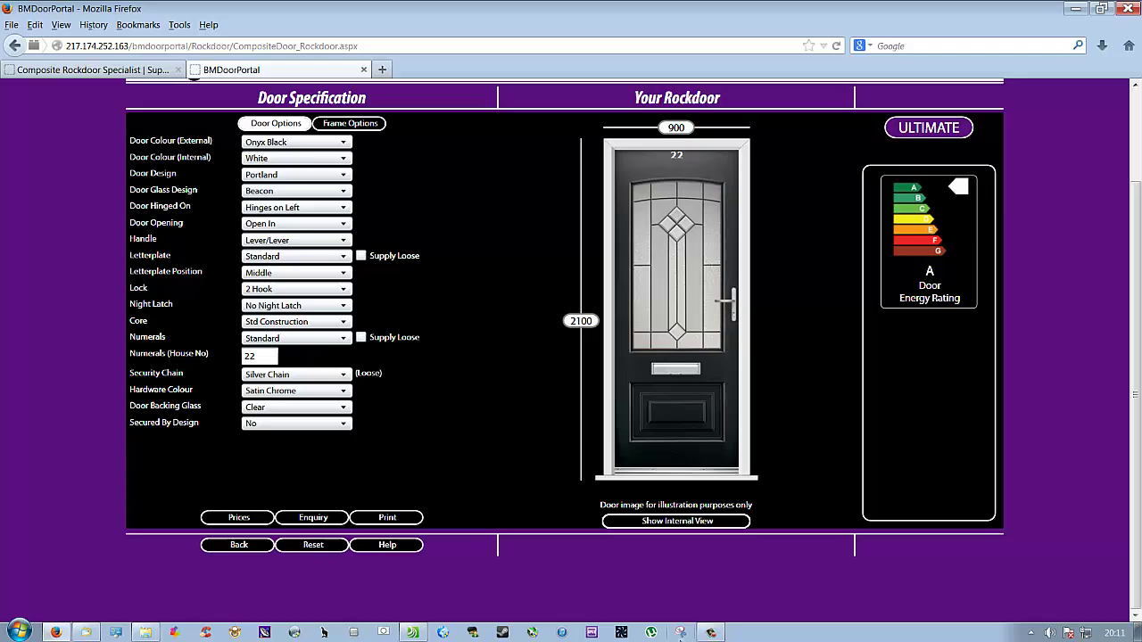
# Snip the Portland external specification with the Snipping Tool, save it as JPEG "portland beacon external view" over the existing file, and close the tool
pyautogui.click(680, 632)
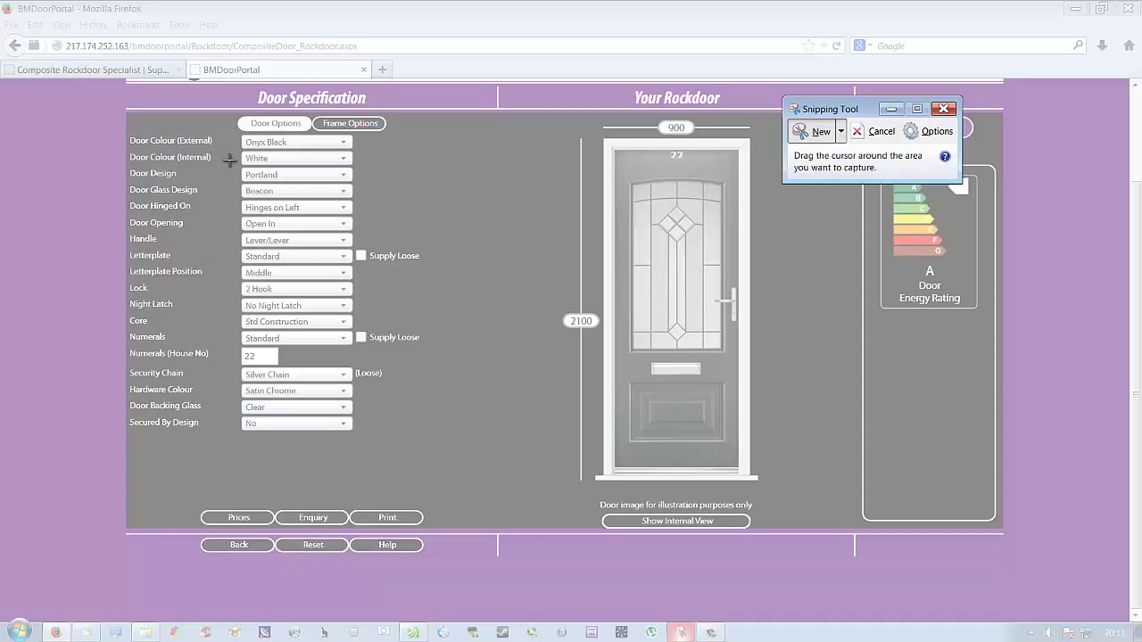
pyautogui.moveTo(116, 94); pyautogui.dragTo(1009, 544)
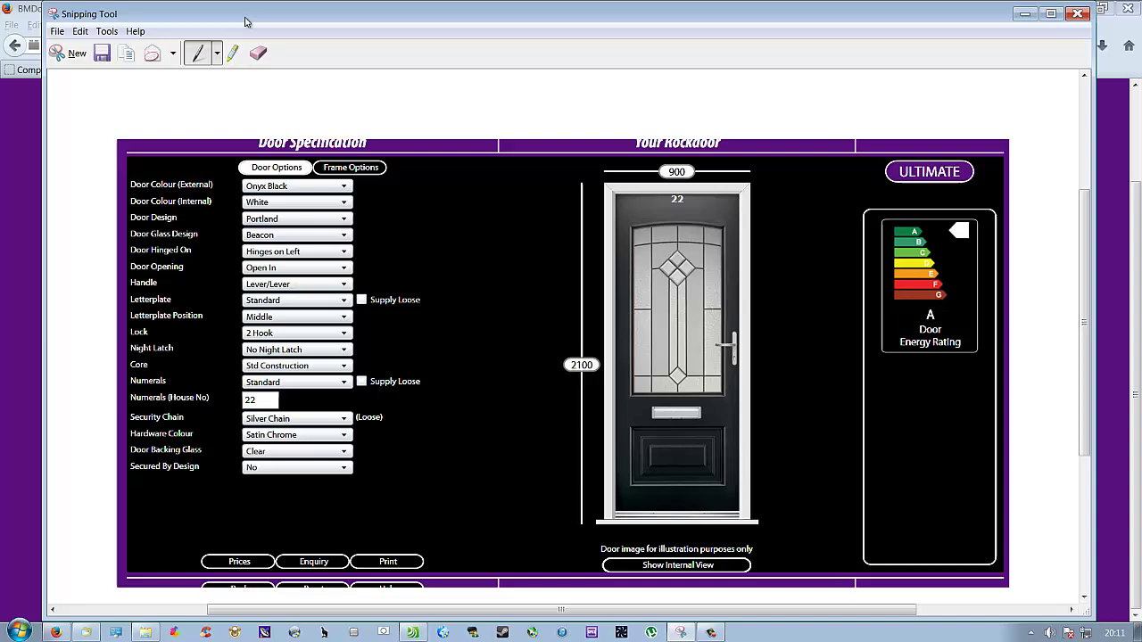
pyautogui.click(58, 31)
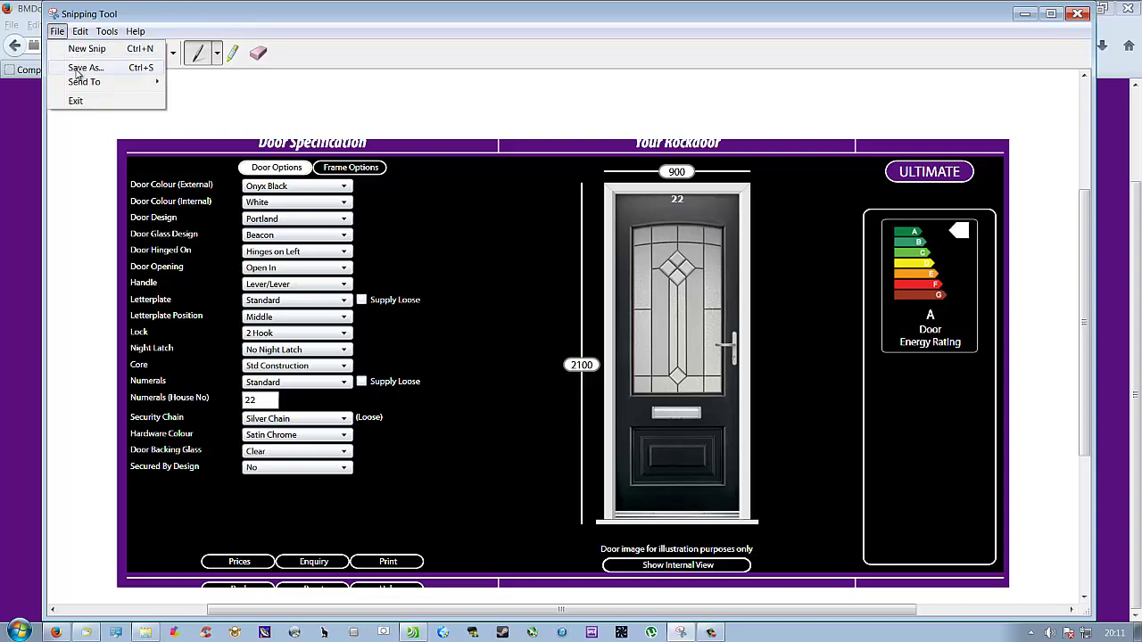
pyautogui.click(84, 68)
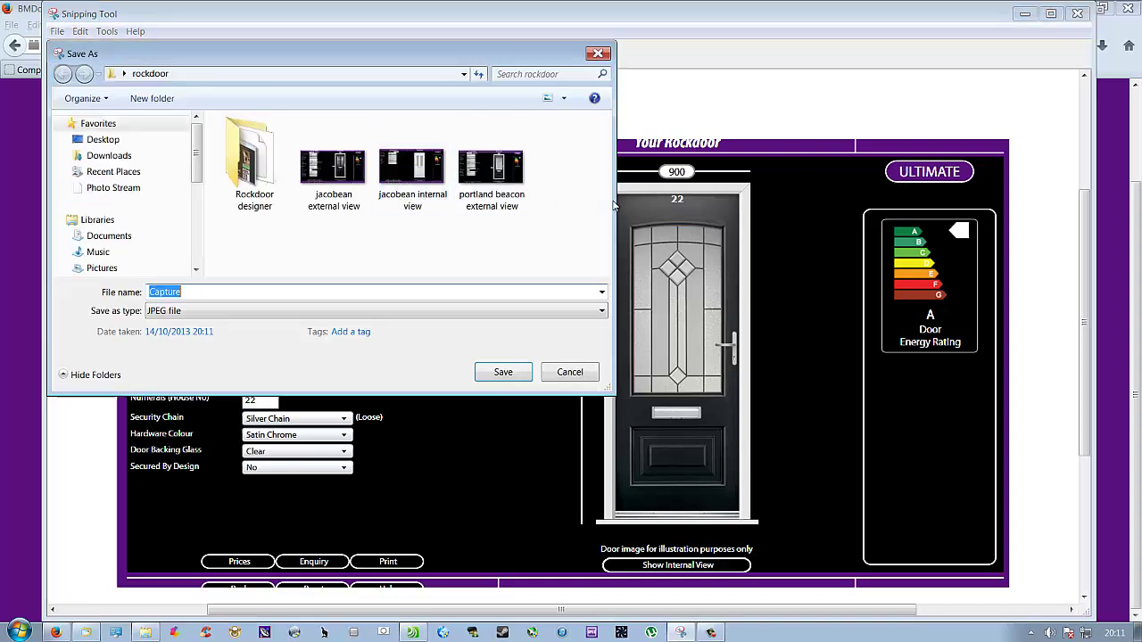
pyautogui.doubleClick(513, 203)
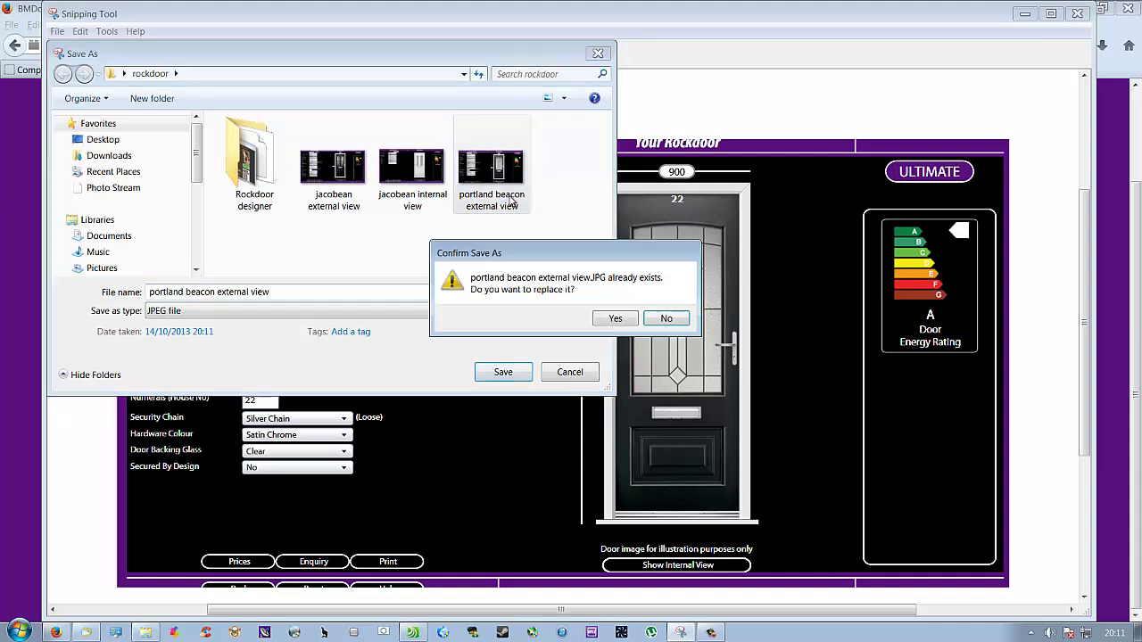
pyautogui.click(615, 316)
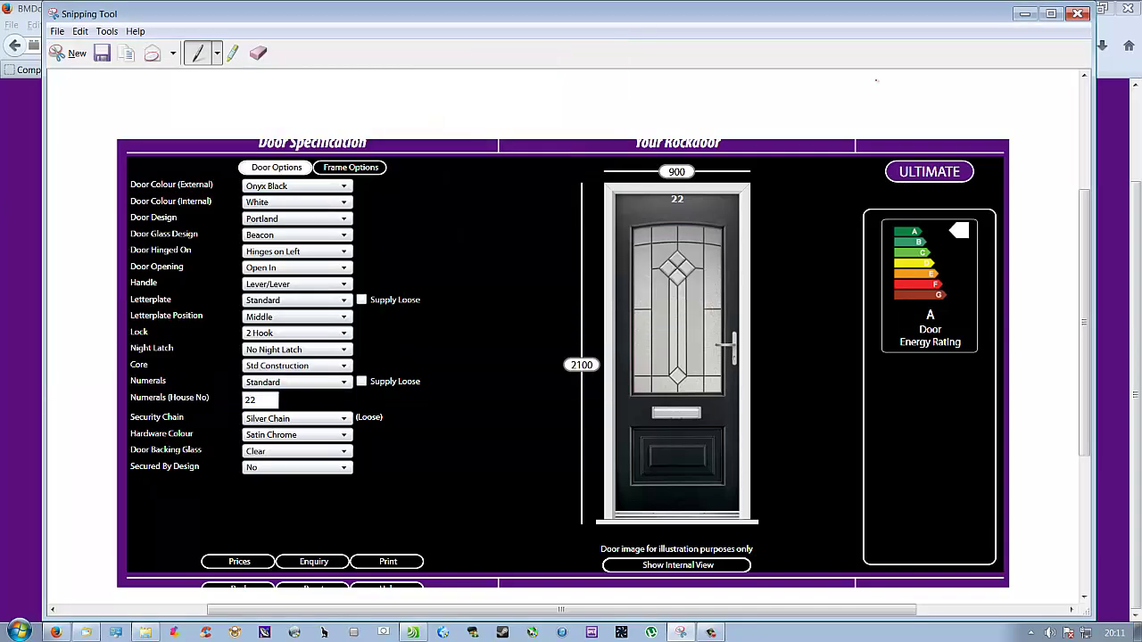
pyautogui.click(1077, 14)
# Show the Portland door's frame options in internal view and capture the specification area with the Snipping Tool
pyautogui.click(350, 124)
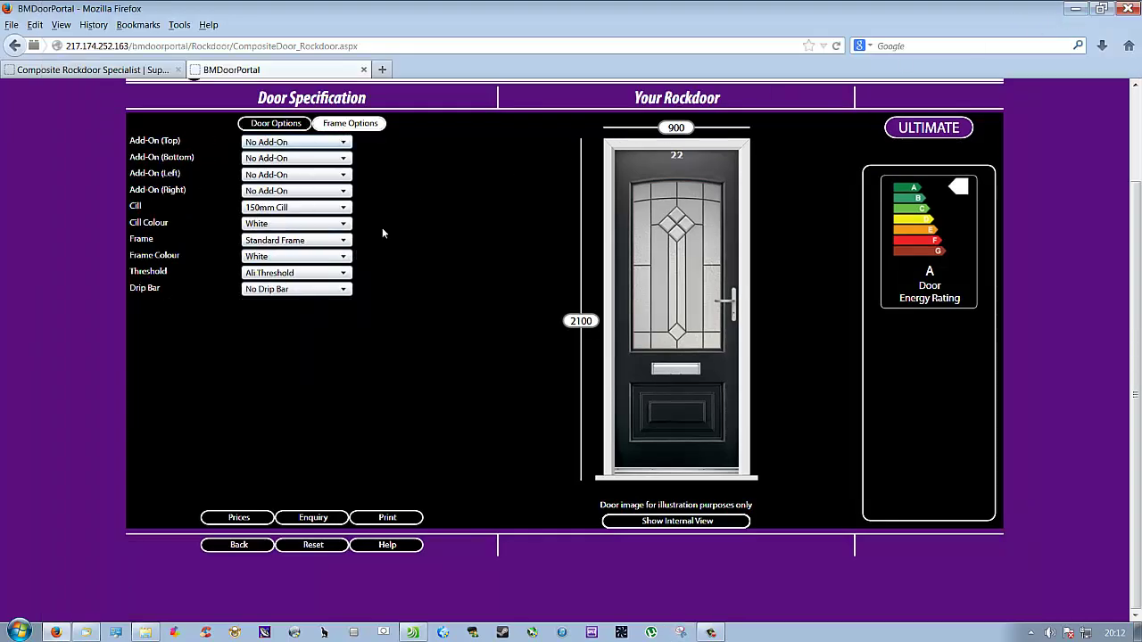
pyautogui.click(644, 525)
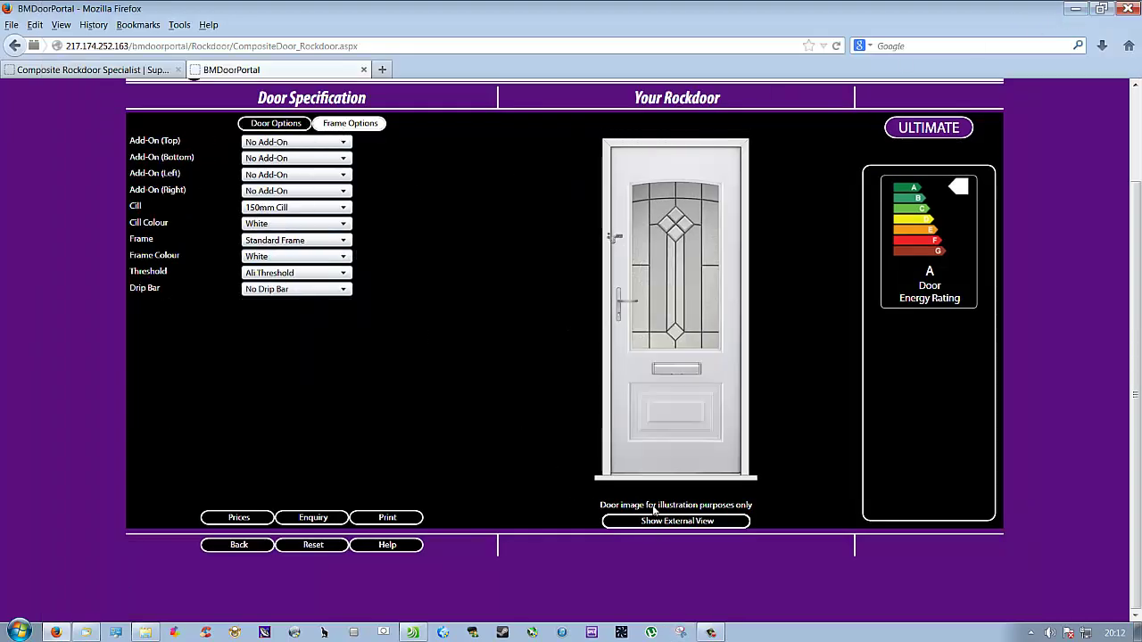
pyautogui.click(682, 633)
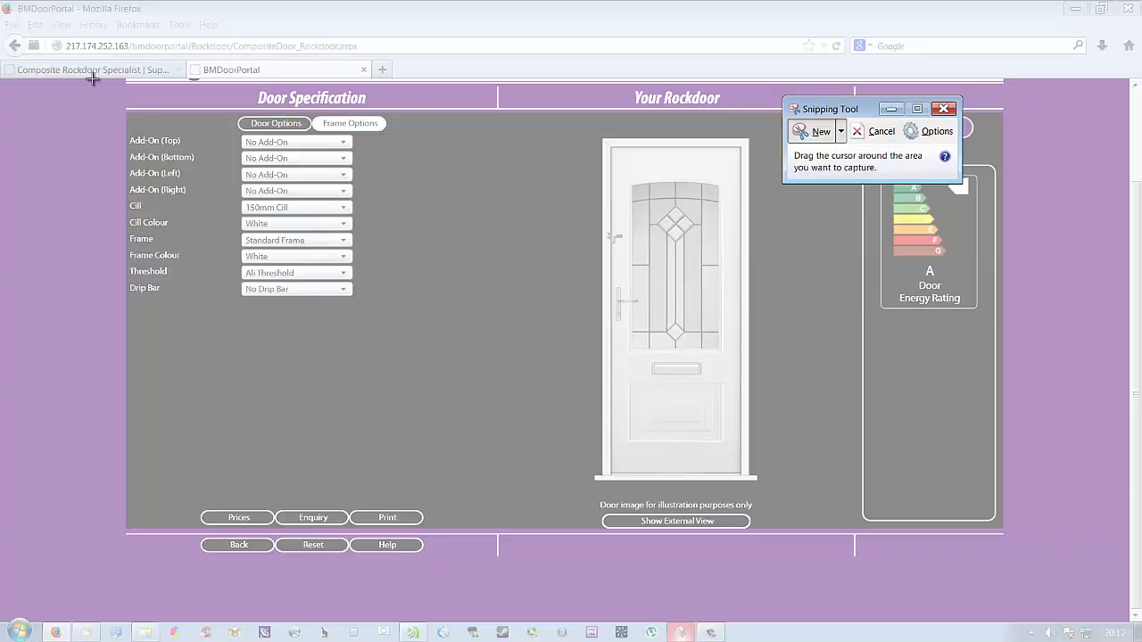
pyautogui.moveTo(99, 84); pyautogui.dragTo(1005, 556)
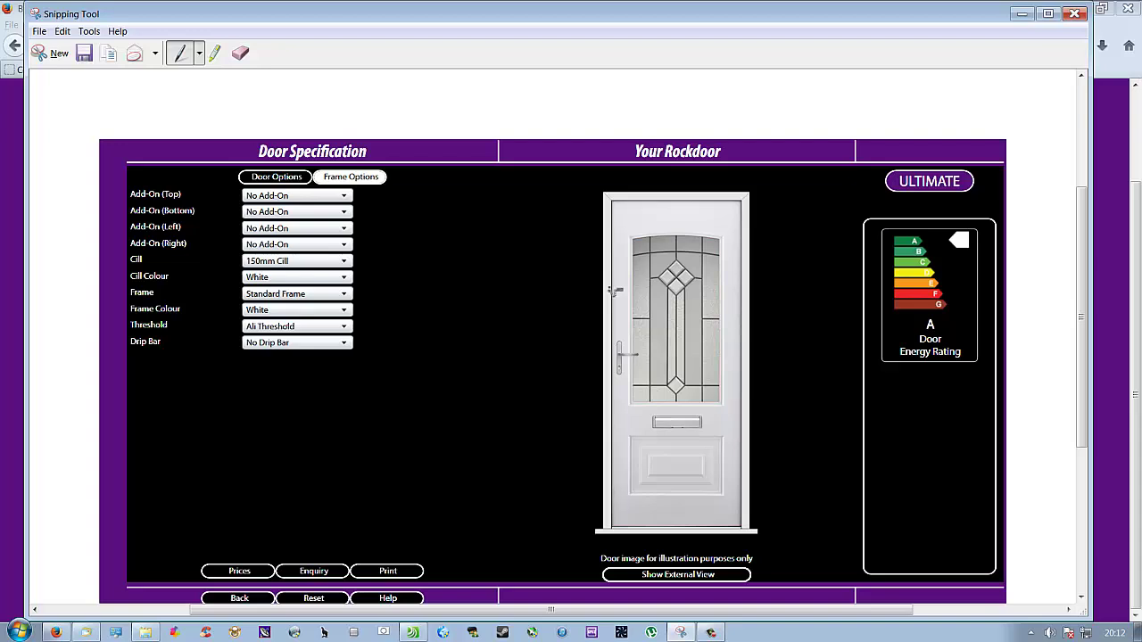
# Save the capture as the JPEG "portland beacon internal view" in the rockdoor folder and close the Snipping Tool
pyautogui.click(39, 31)
pyautogui.click(63, 66)
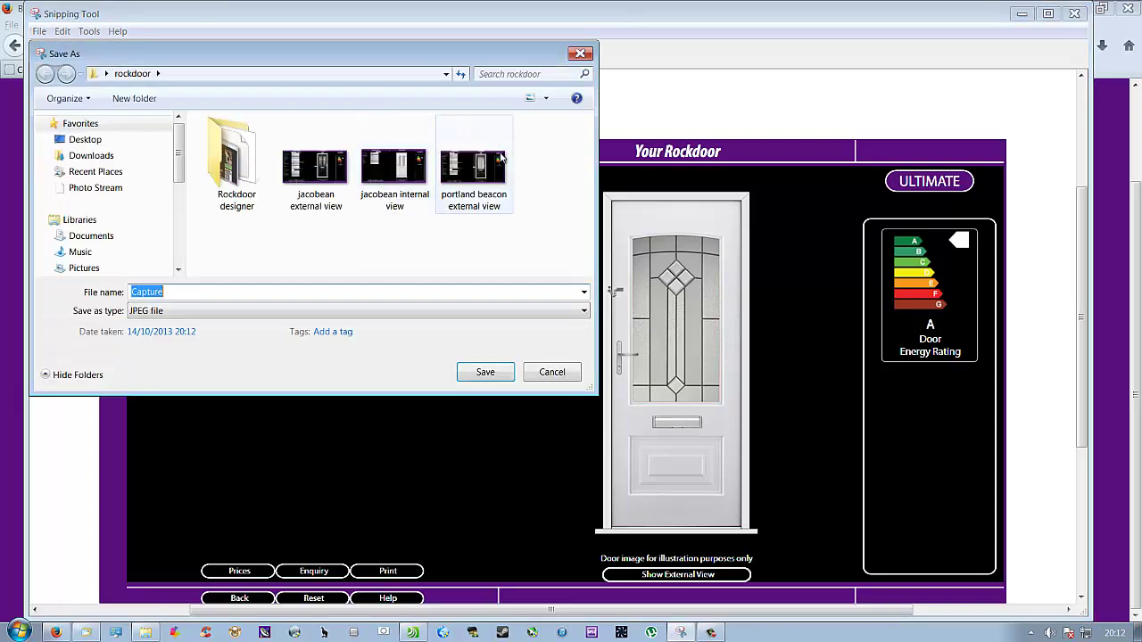
pyautogui.click(482, 170)
pyautogui.click(207, 292)
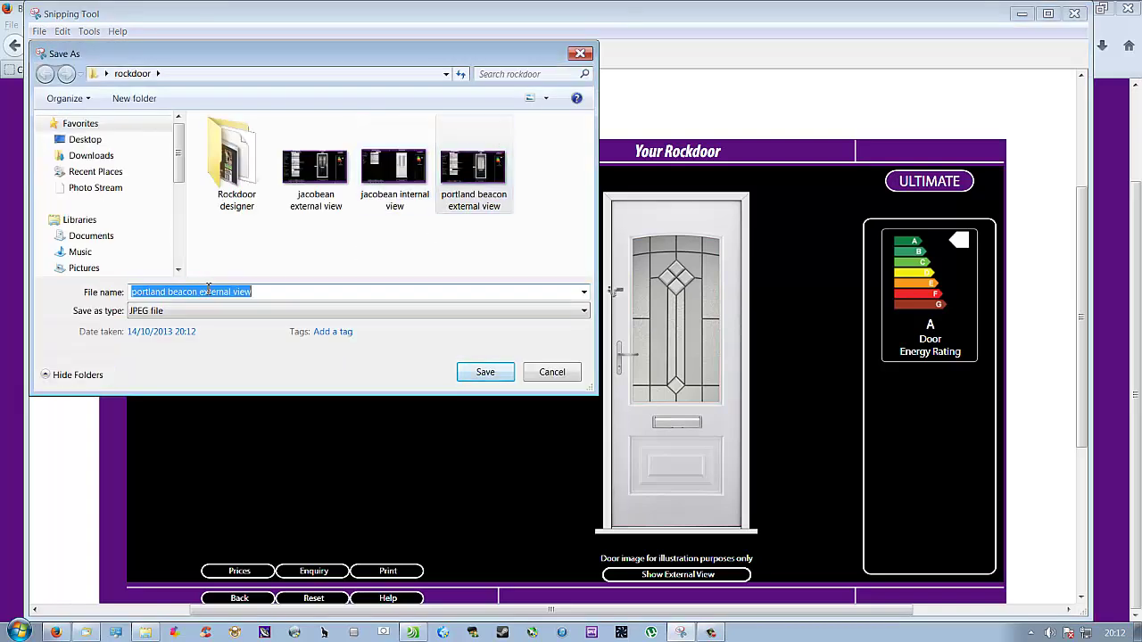
pyautogui.click(202, 292)
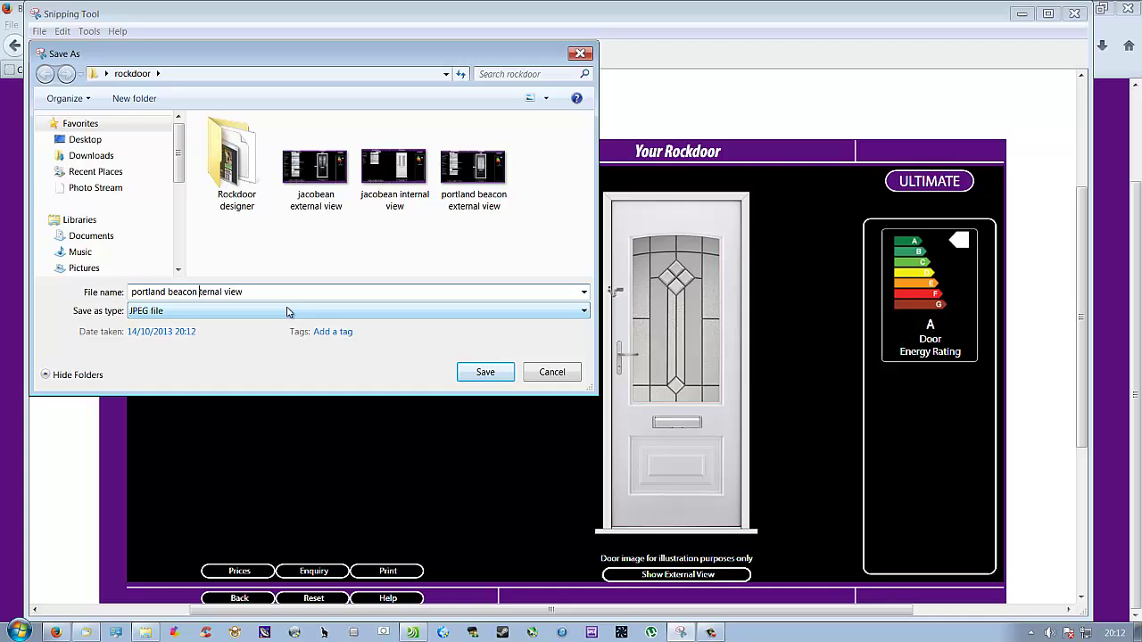
pyautogui.press('Escape')
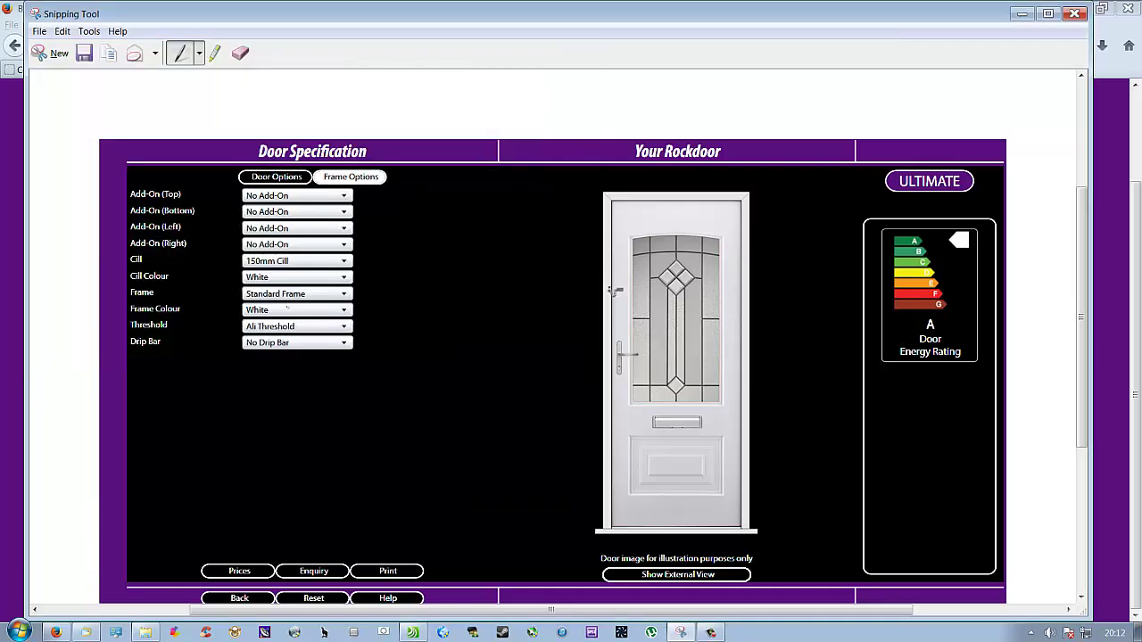
pyautogui.click(1074, 13)
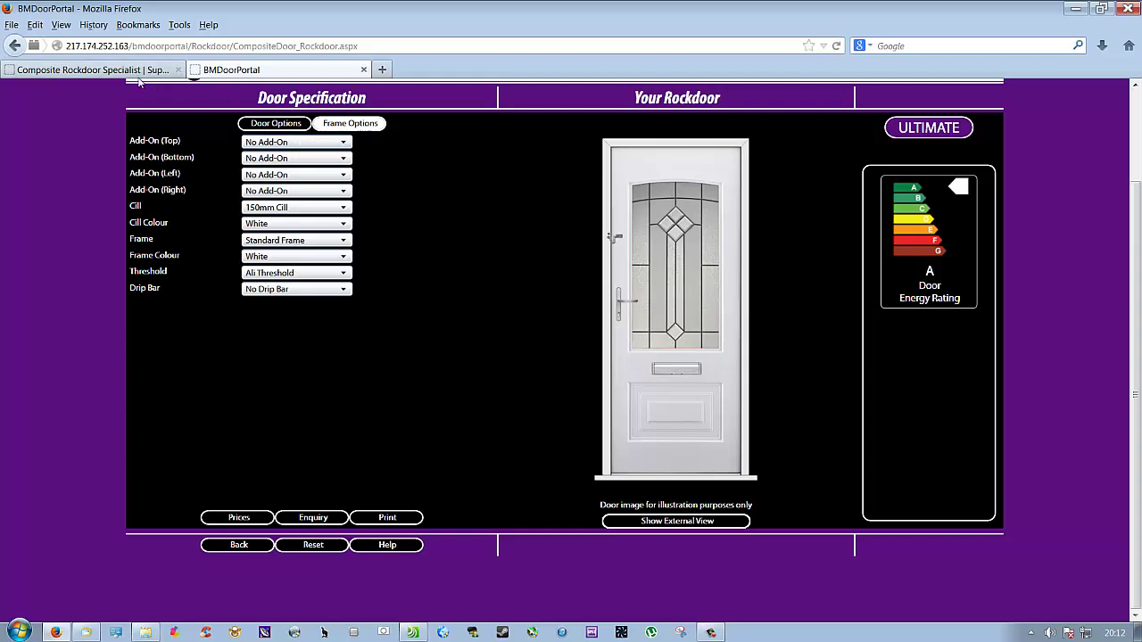
# Close the browser and reposition the rockdoor folder window on the desktop to review the saved door captures
pyautogui.click(1078, 8)
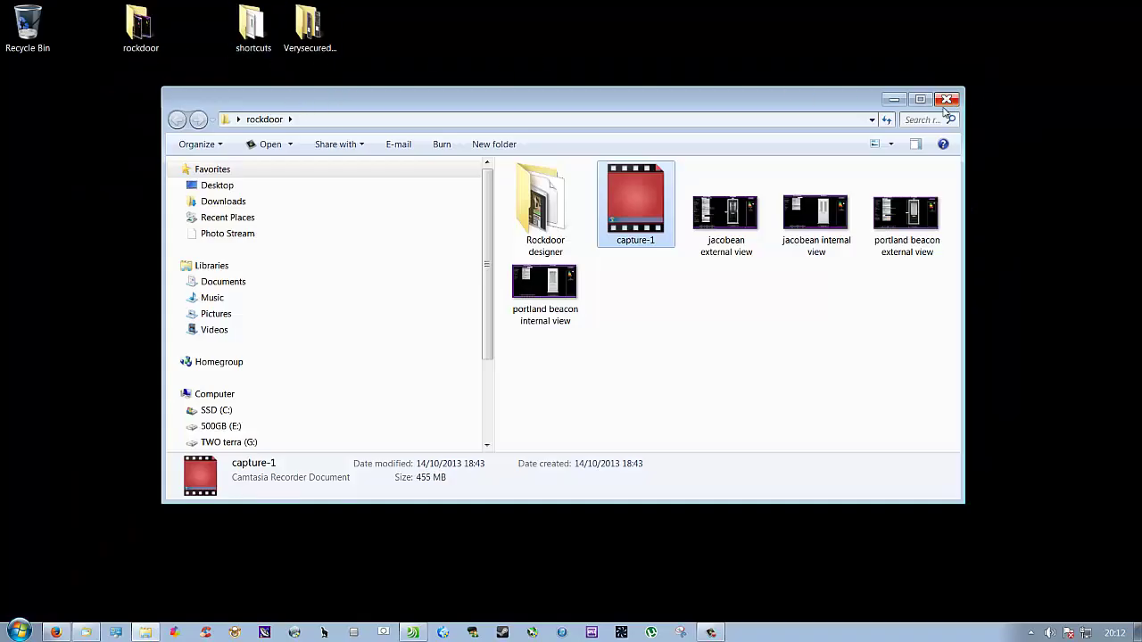
pyautogui.moveTo(649, 105); pyautogui.dragTo(533, 63)
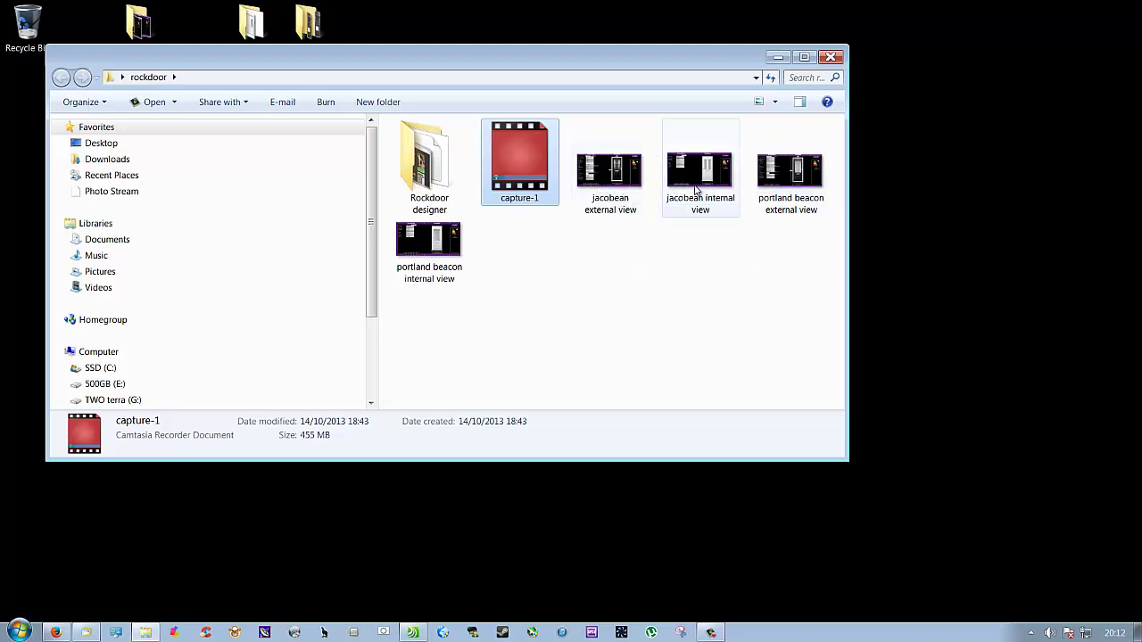
pyautogui.moveTo(634, 210)
pyautogui.moveTo(693, 189)
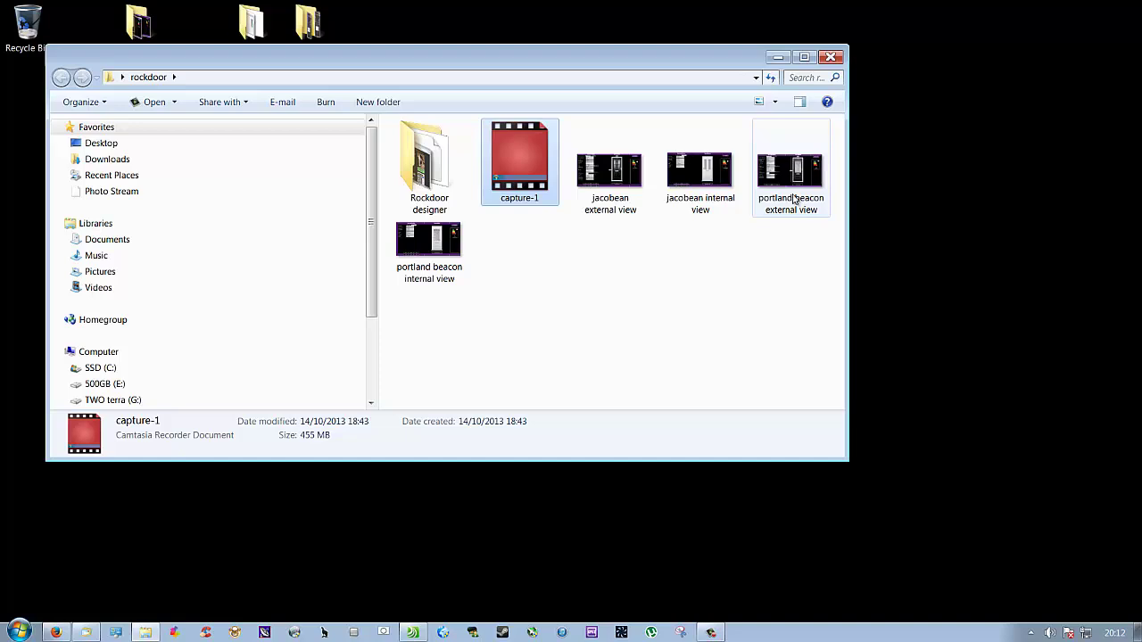